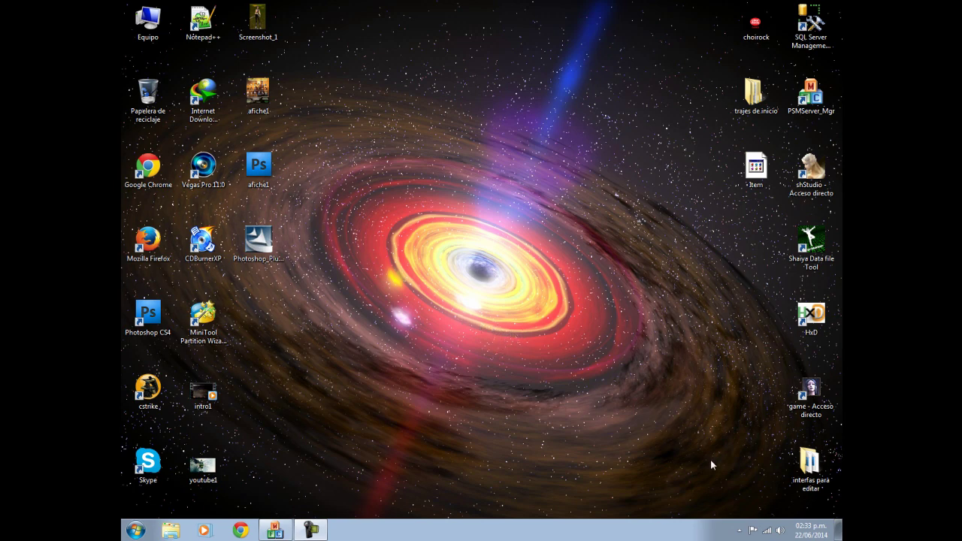
- Toggle the hidden tray icons, then box-select the Photoshop_Plugins_8.55.0109.1800 installer on the desktop
{"action": "left_click", "coordinate": [740, 531]}
{"action": "left_click", "coordinate": [741, 532]}
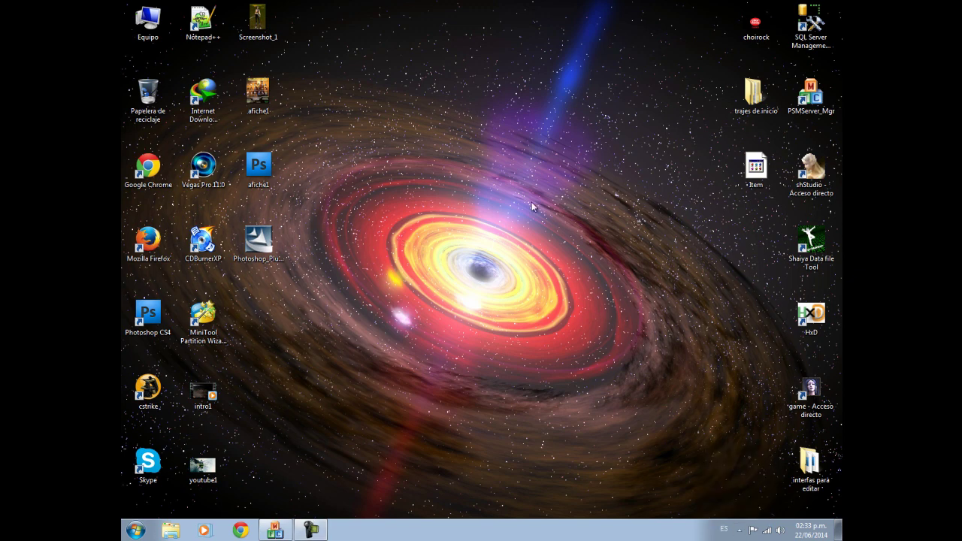
{"action": "mouse_move", "coordinate": [326, 165]}
{"action": "left_mouse_down"}
{"action": "mouse_move", "coordinate": [612, 373]}
{"action": "mouse_move", "coordinate": [409, 197]}
{"action": "left_mouse_up"}
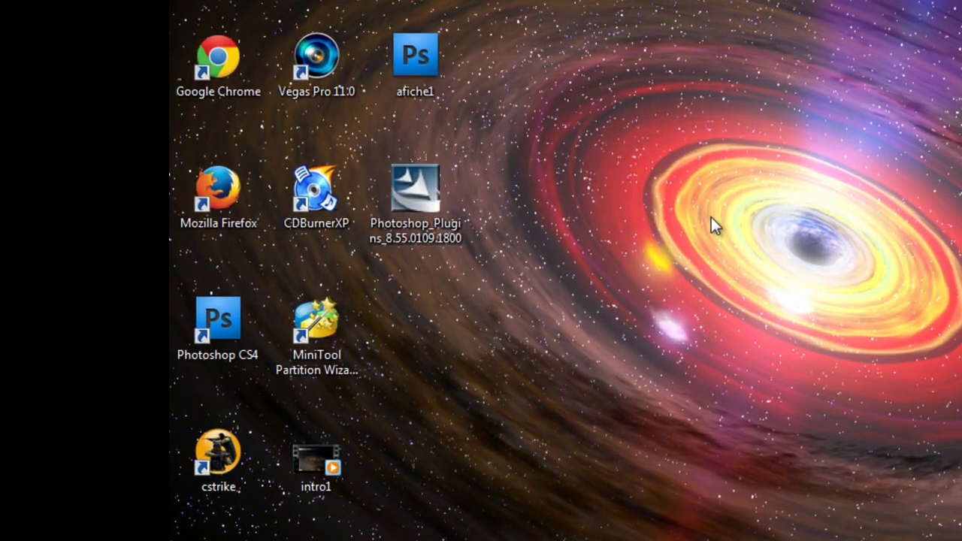
{"action": "left_click_drag", "start_coordinate": [687, 189], "coordinate": [399, 248]}
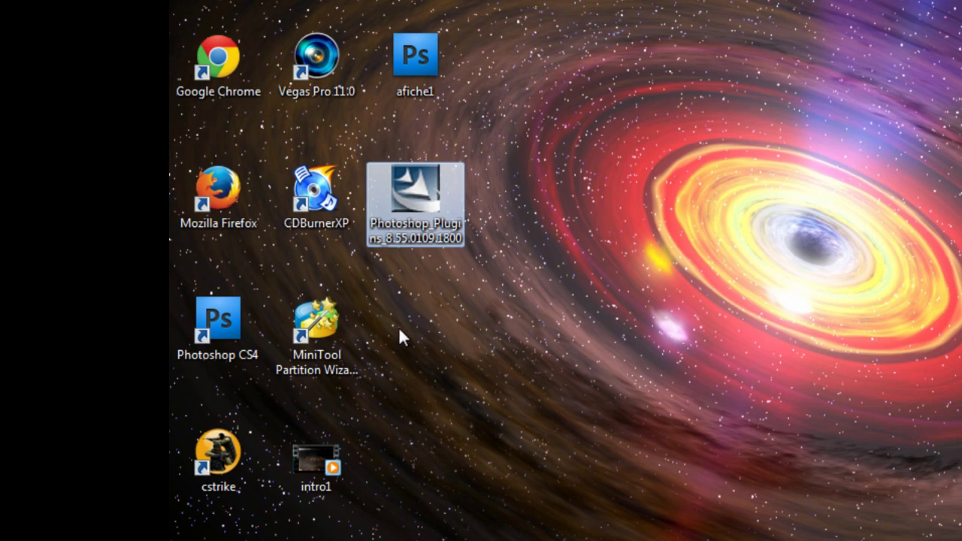
- Run Photoshop_Plugins, allow it past the security warning, and uninstall the previous version
{"action": "double_click", "coordinate": [406, 198]}
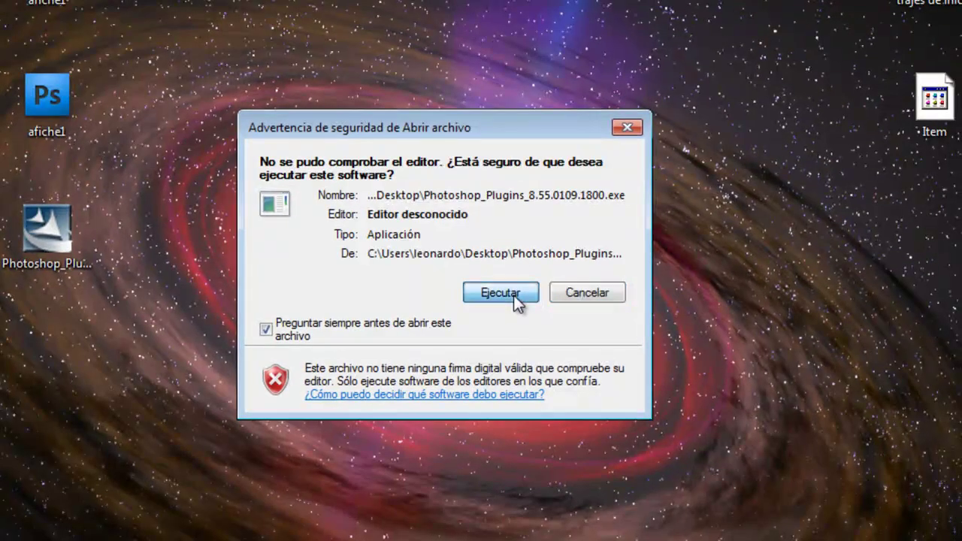
{"action": "left_click", "coordinate": [519, 297]}
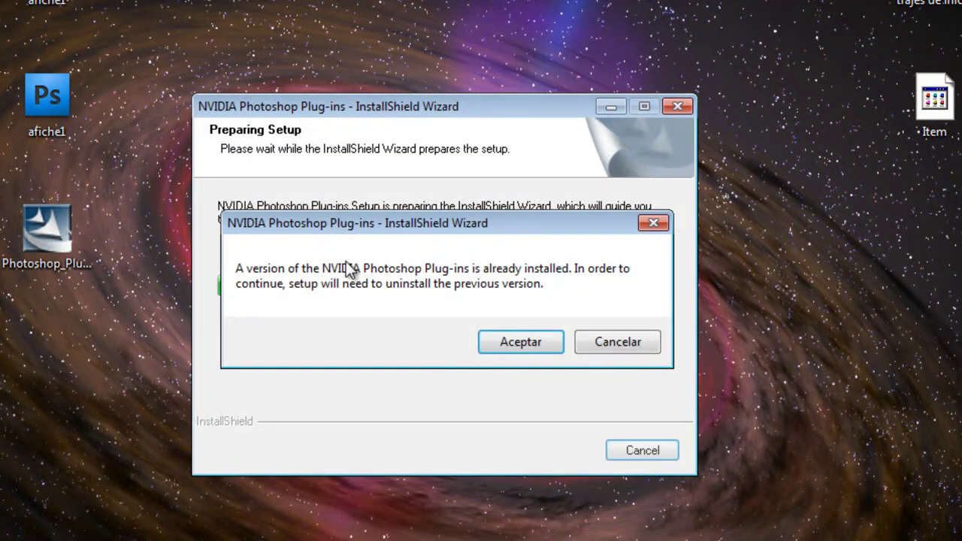
{"action": "left_click", "coordinate": [512, 342]}
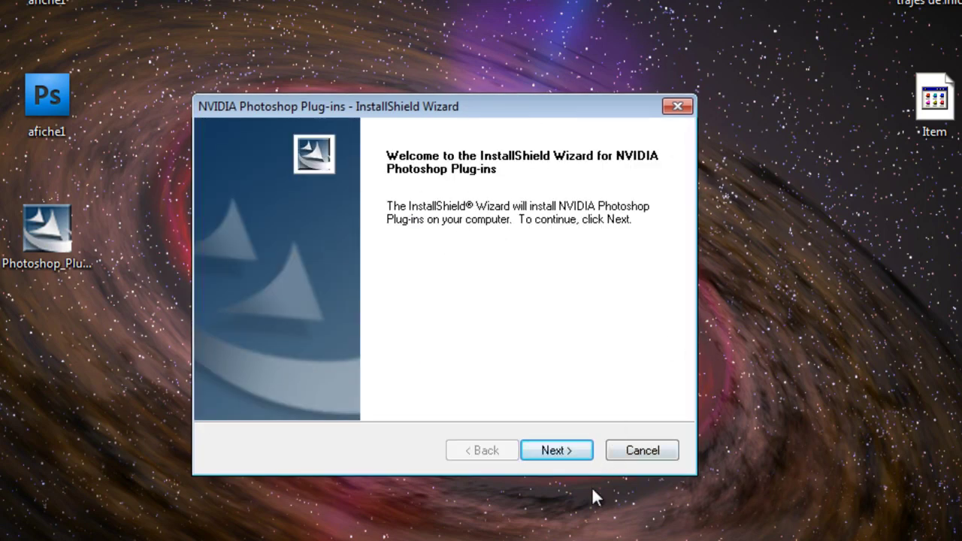
- Accept the NVIDIA Photoshop Plug-ins license agreement
{"action": "left_click", "coordinate": [556, 453]}
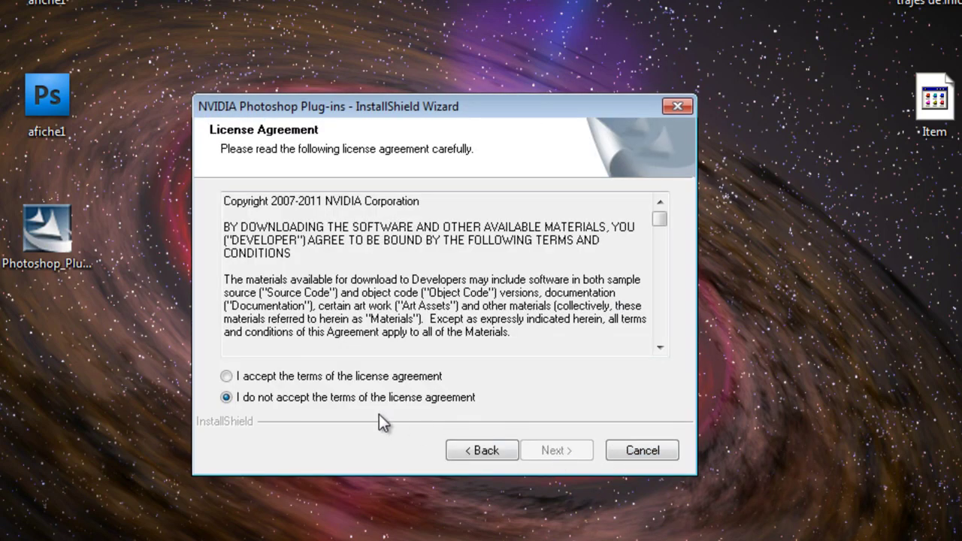
{"action": "left_click", "coordinate": [291, 377]}
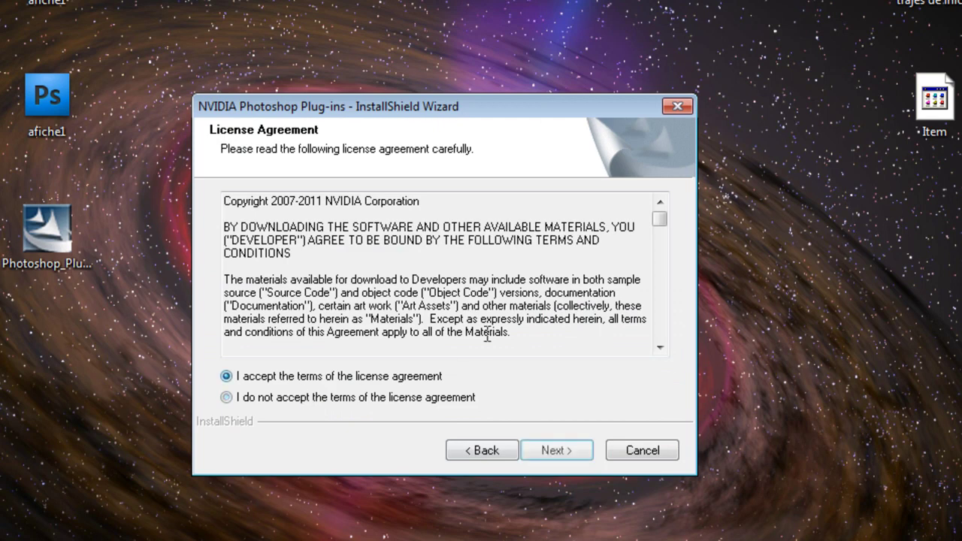
{"action": "left_click", "coordinate": [554, 451]}
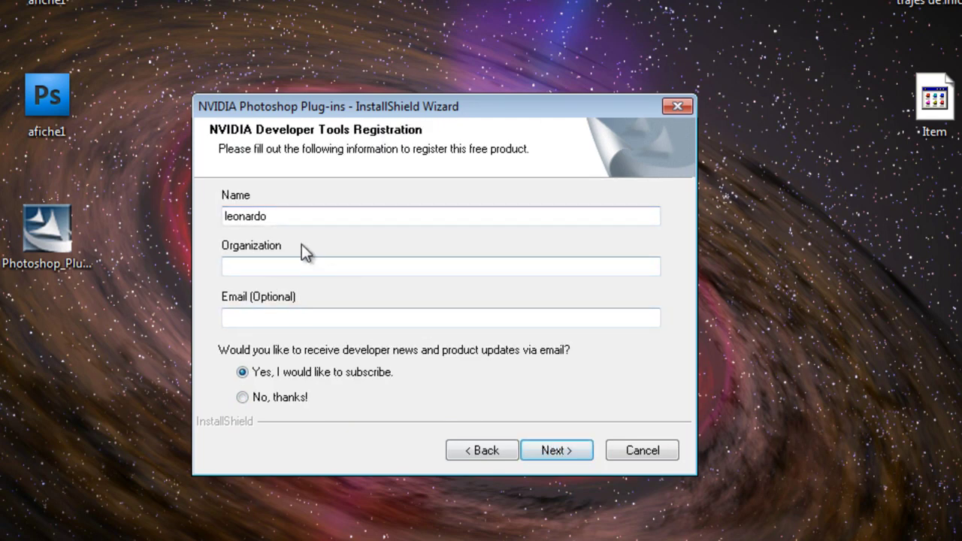
- Register with organization 'shaiya' and decline the developer news e-mails
{"action": "left_click_drag", "start_coordinate": [263, 217], "coordinate": [190, 218]}
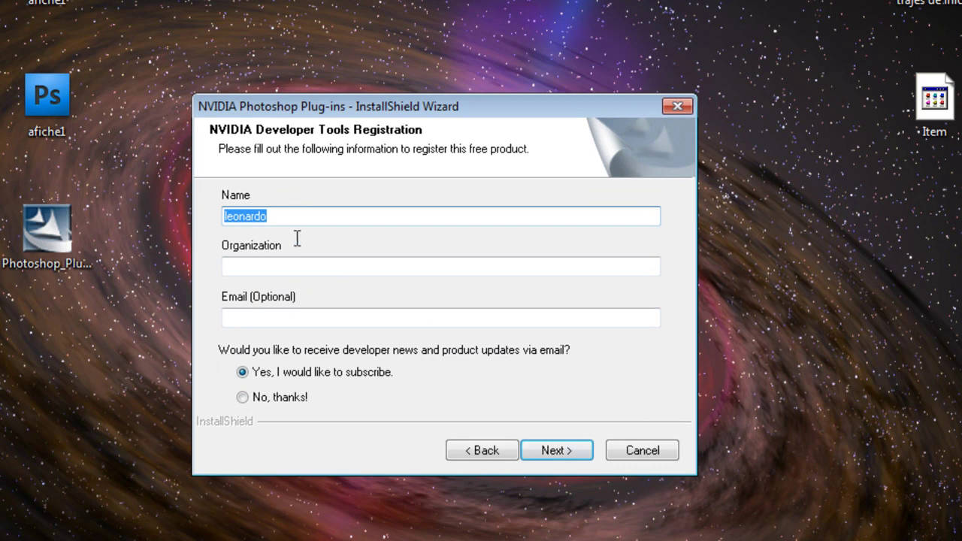
{"action": "left_click", "coordinate": [289, 266]}
{"action": "type", "text": "s"}
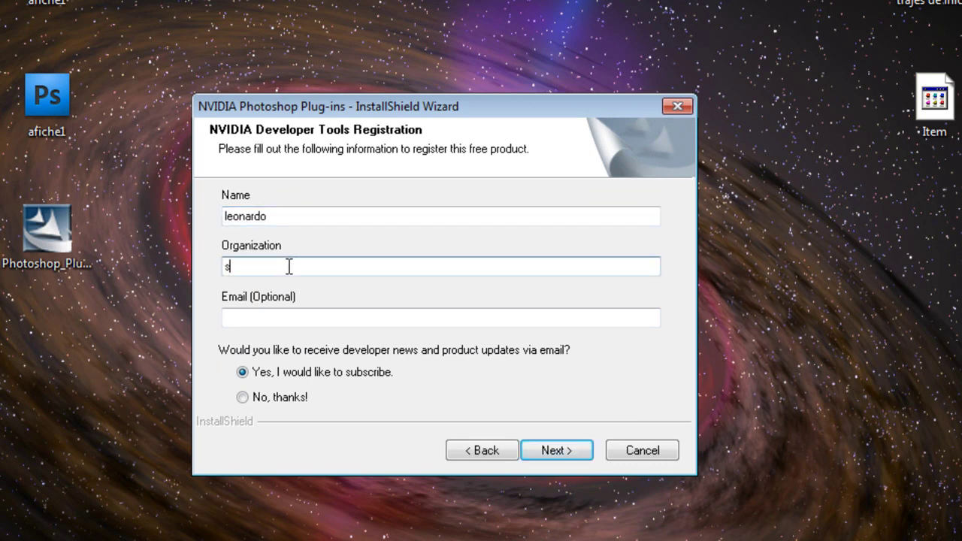
{"action": "type", "text": "haiya"}
{"action": "left_click", "coordinate": [289, 318]}
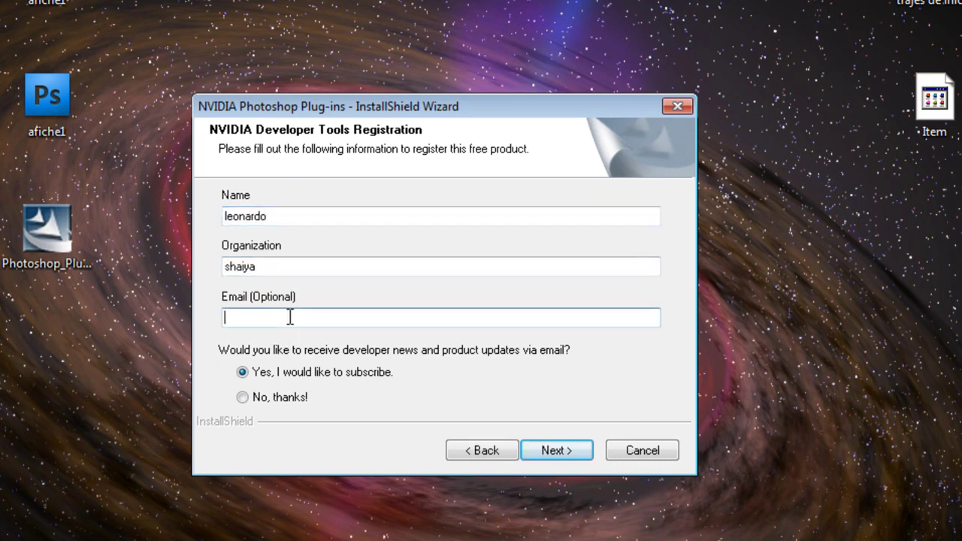
{"action": "left_click", "coordinate": [260, 401]}
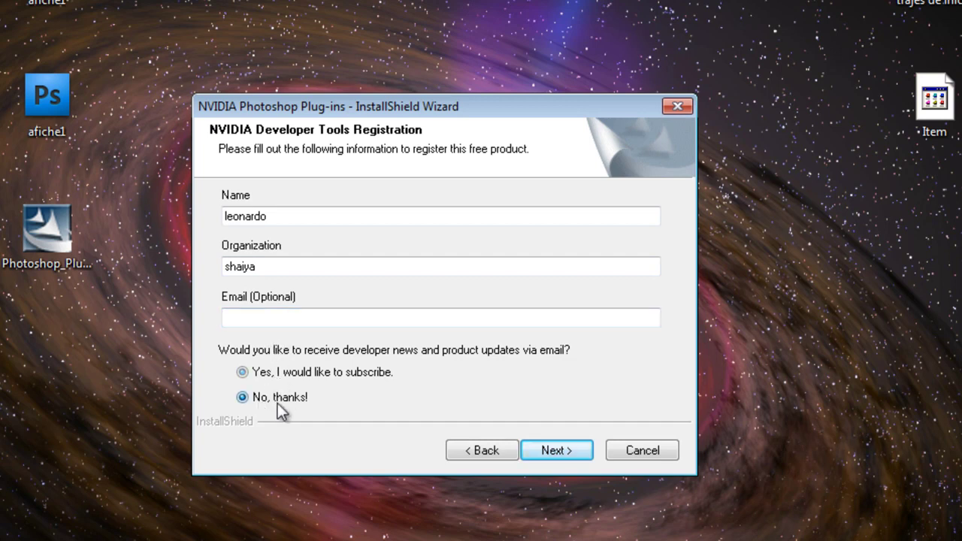
{"action": "left_click", "coordinate": [557, 446]}
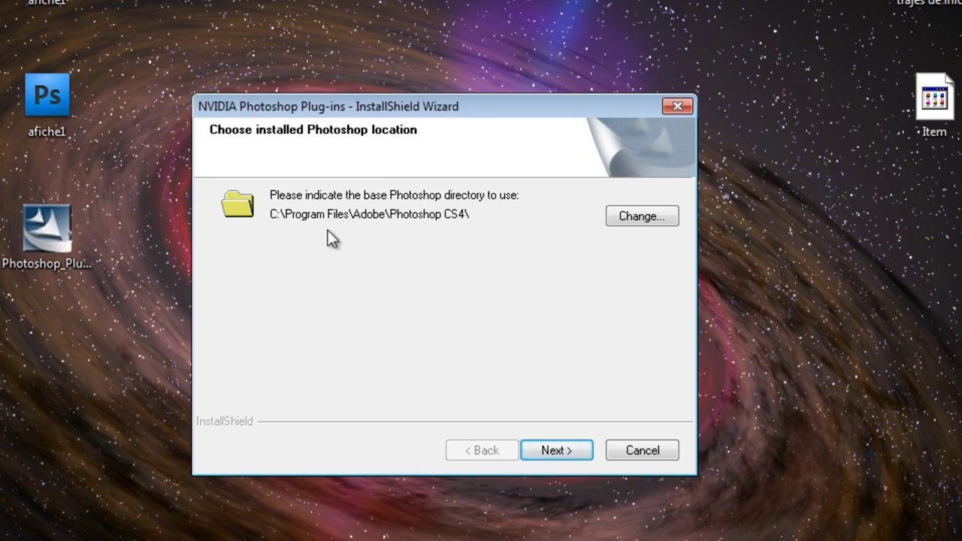
- Install the plug-ins into C:\Program Files\Adobe\Photoshop CS4\ and finish with 'Browse PDF files' unchecked
{"action": "left_click", "coordinate": [555, 453]}
{"action": "left_click", "coordinate": [559, 453]}
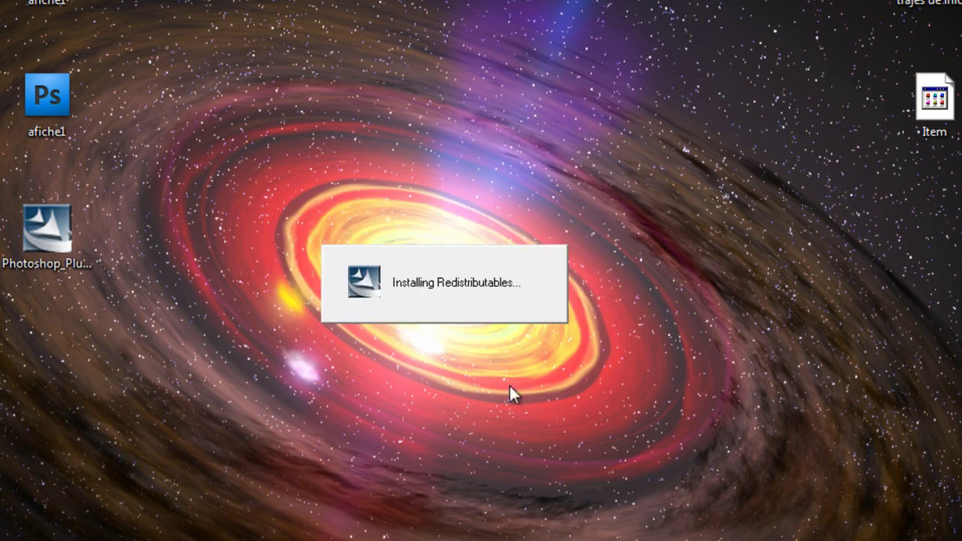
{"action": "left_click_drag", "start_coordinate": [142, 17], "coordinate": [599, 487]}
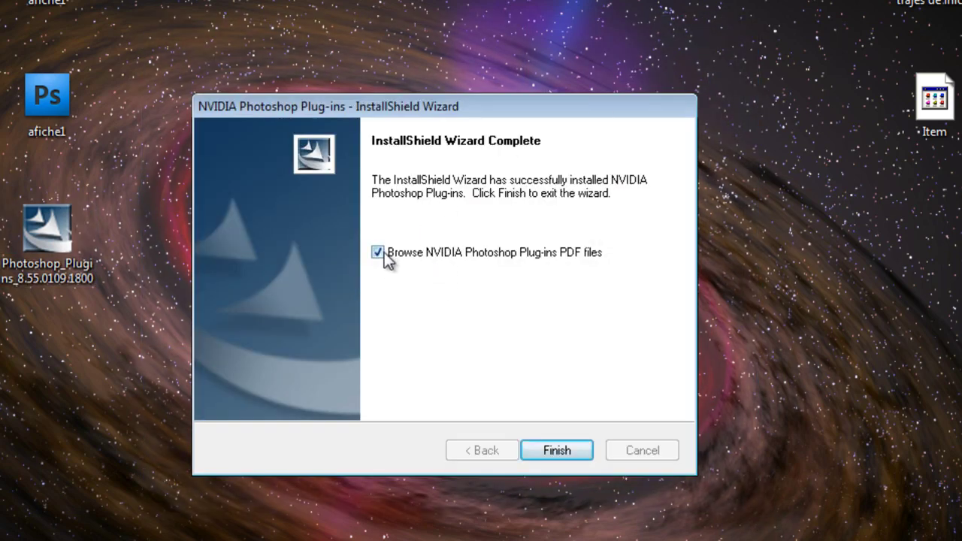
{"action": "left_click", "coordinate": [379, 253]}
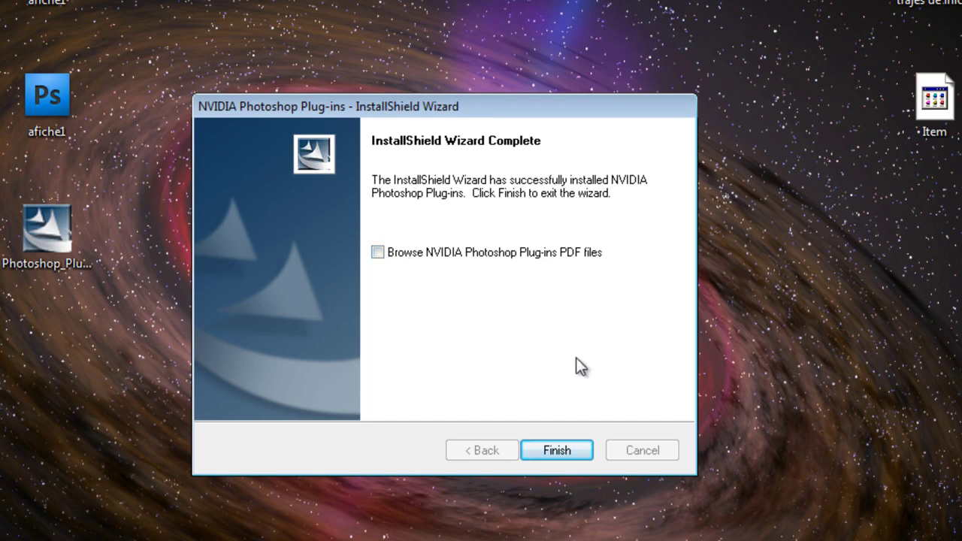
{"action": "left_click", "coordinate": [549, 448]}
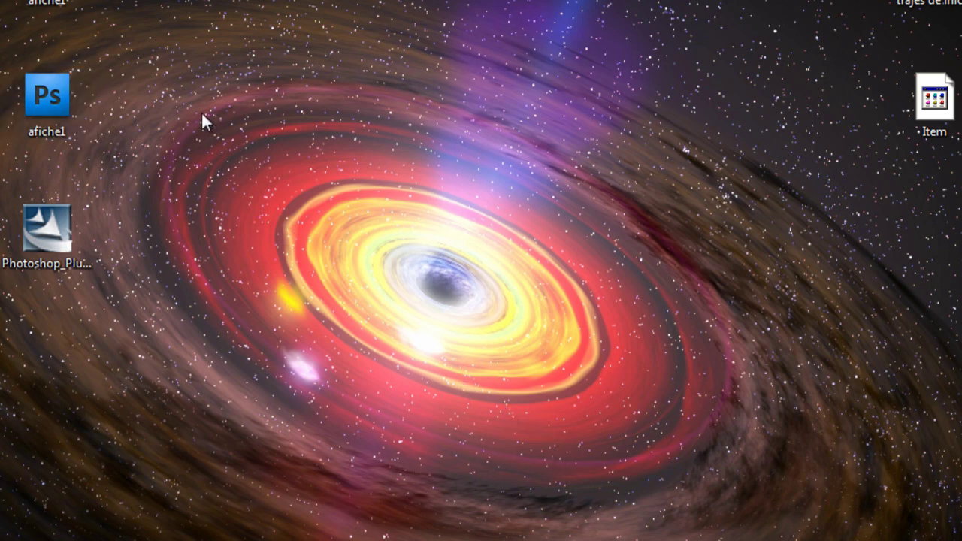
- Browse from Computer into C:\Data del Juego\data, dismissing the compatibility assistant
{"action": "left_click_drag", "start_coordinate": [201, 69], "coordinate": [647, 481]}
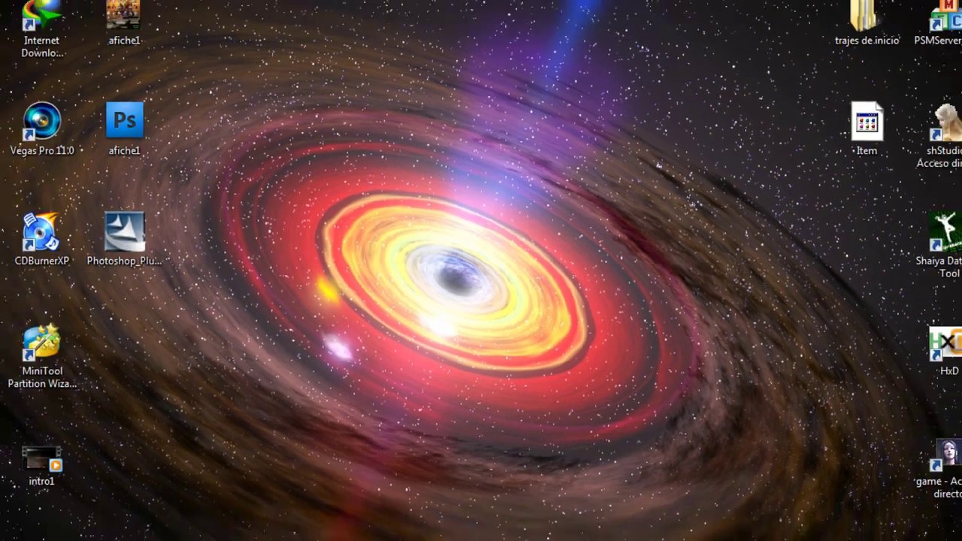
{"action": "key", "text": "super+e"}
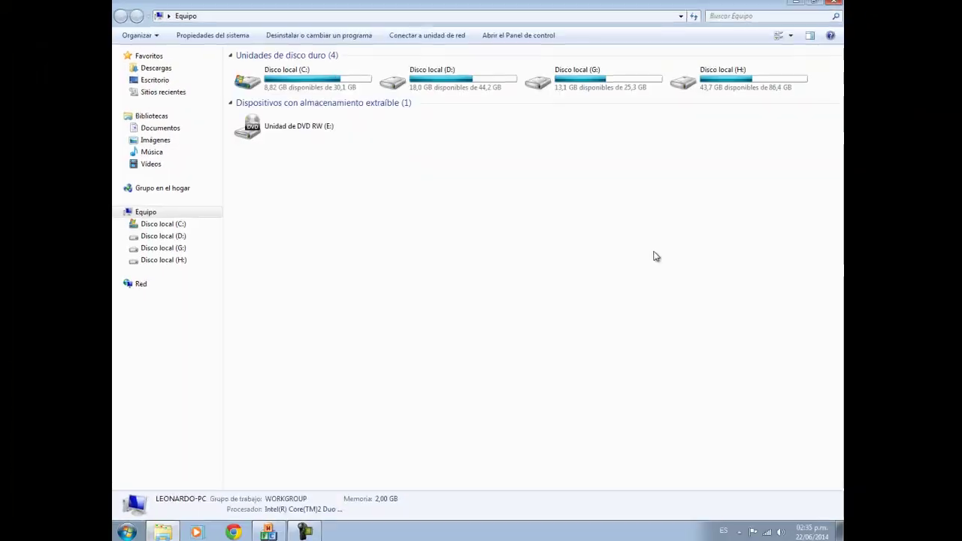
{"action": "double_click", "coordinate": [287, 82]}
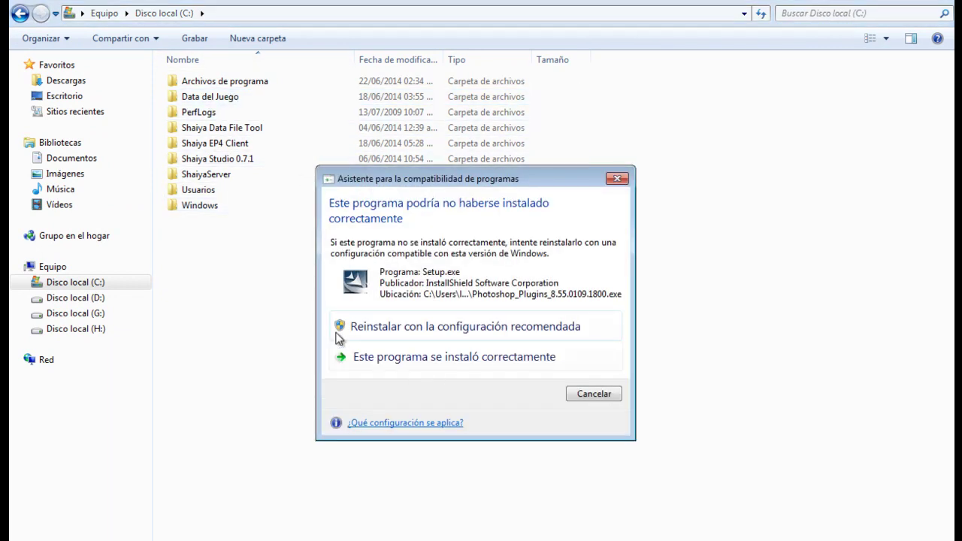
{"action": "left_click", "coordinate": [415, 358]}
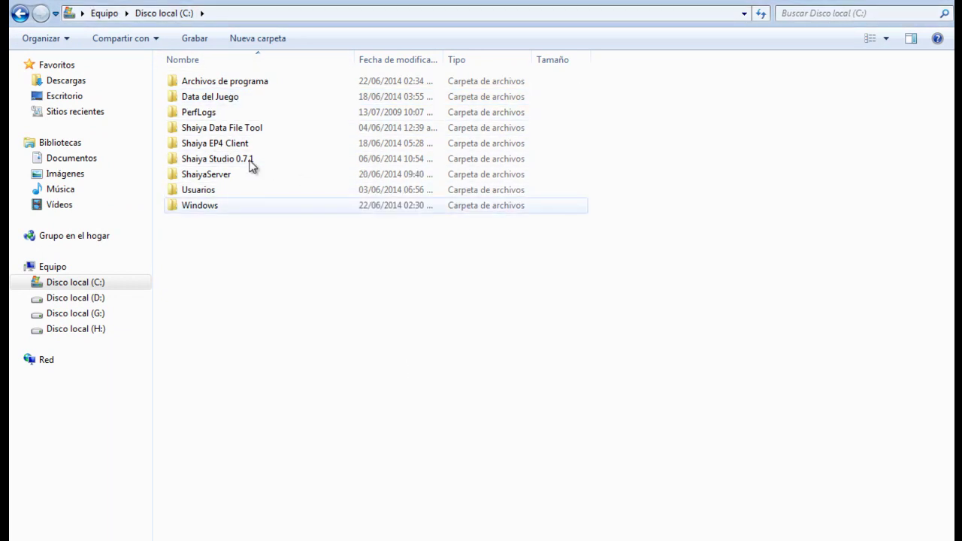
{"action": "double_click", "coordinate": [223, 97]}
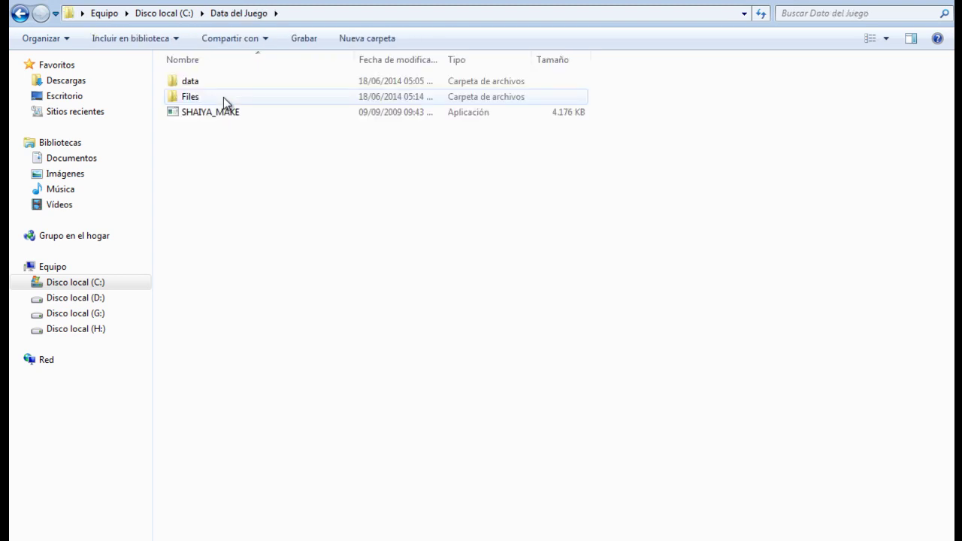
{"action": "left_click", "coordinate": [217, 79]}
{"action": "double_click", "coordinate": [216, 79]}
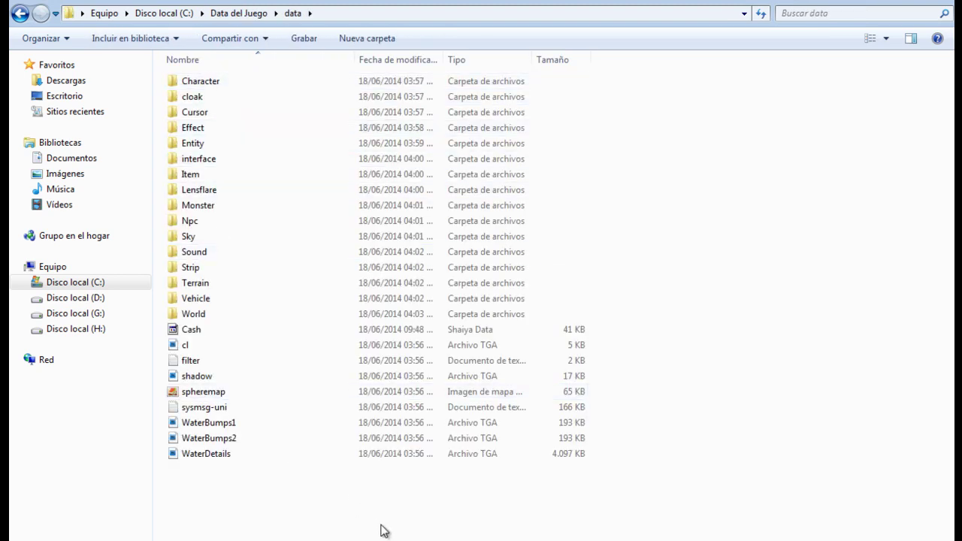
{"action": "mouse_move", "coordinate": [378, 530]}
{"action": "left_mouse_down"}
{"action": "mouse_move", "coordinate": [196, 126]}
{"action": "mouse_move", "coordinate": [189, 81]}
{"action": "left_mouse_up"}
{"action": "key", "text": "Escape"}
- Continue into Character\Human and open humf_helmet in Shaiya Studio
{"action": "left_click", "coordinate": [871, 39]}
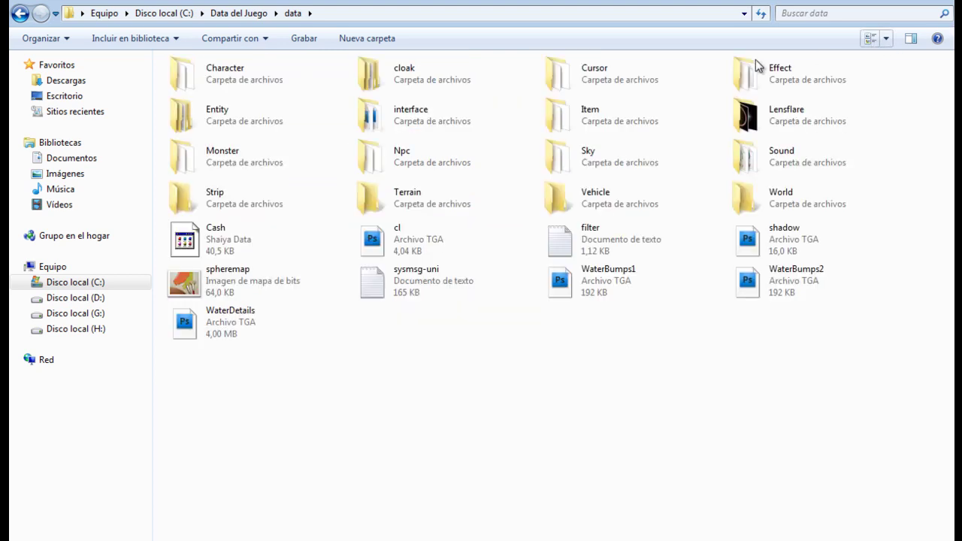
{"action": "double_click", "coordinate": [242, 76]}
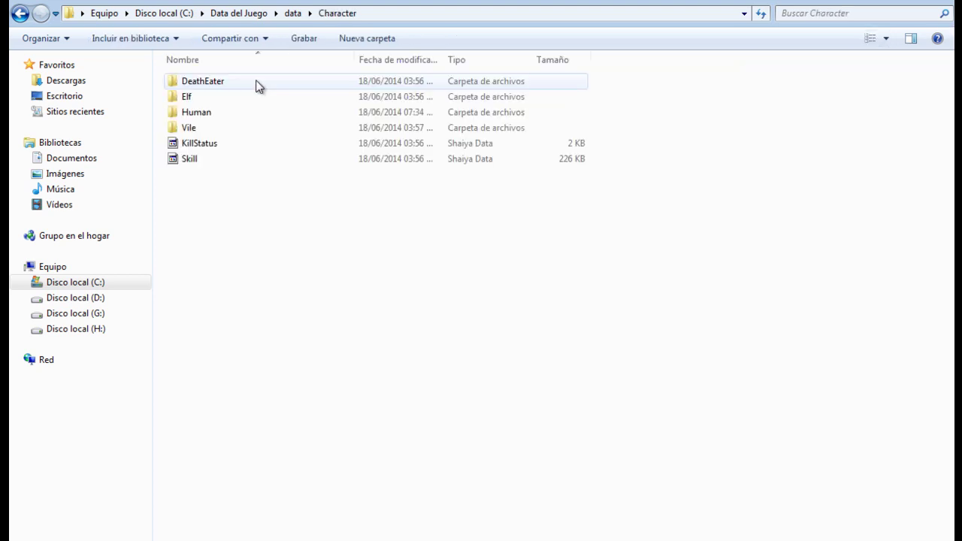
{"action": "left_click", "coordinate": [869, 39]}
{"action": "double_click", "coordinate": [651, 63]}
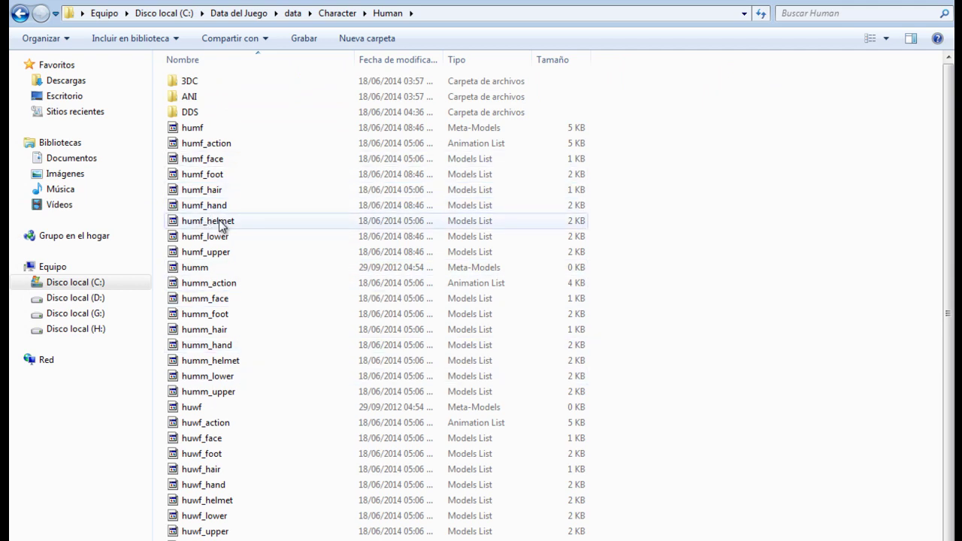
{"action": "double_click", "coordinate": [222, 224]}
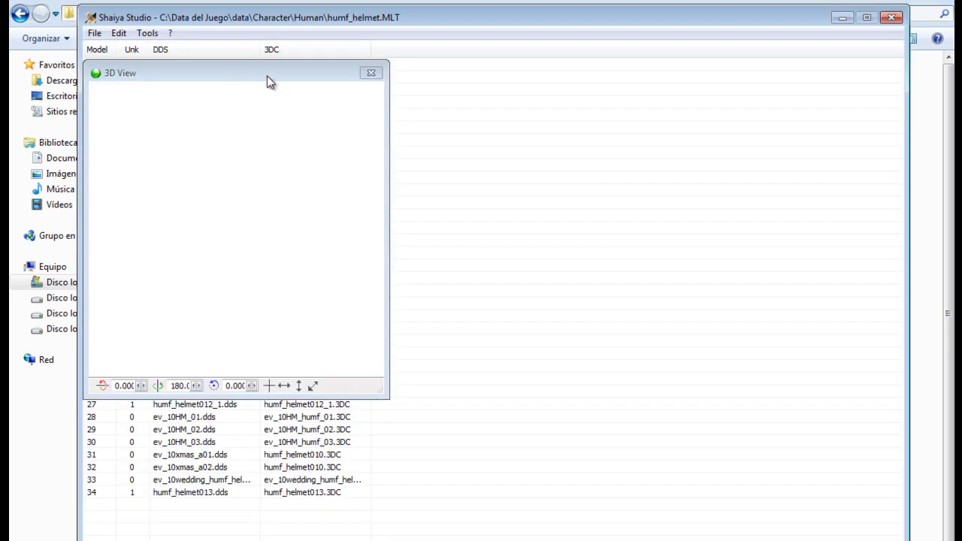
- Move the 3D View aside and preview the first helmet entry
{"action": "left_click_drag", "start_coordinate": [266, 75], "coordinate": [605, 58]}
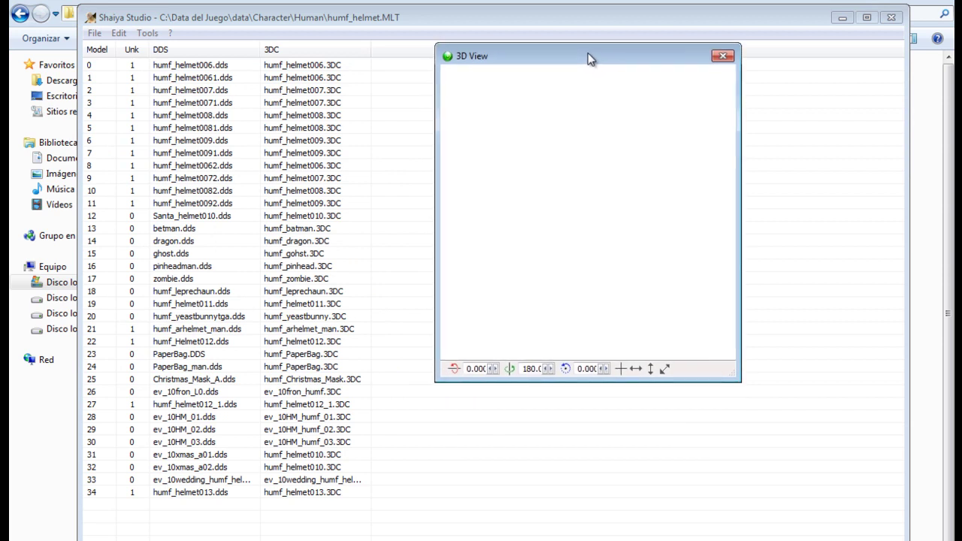
{"action": "left_click", "coordinate": [209, 68]}
{"action": "left_click", "coordinate": [601, 224]}
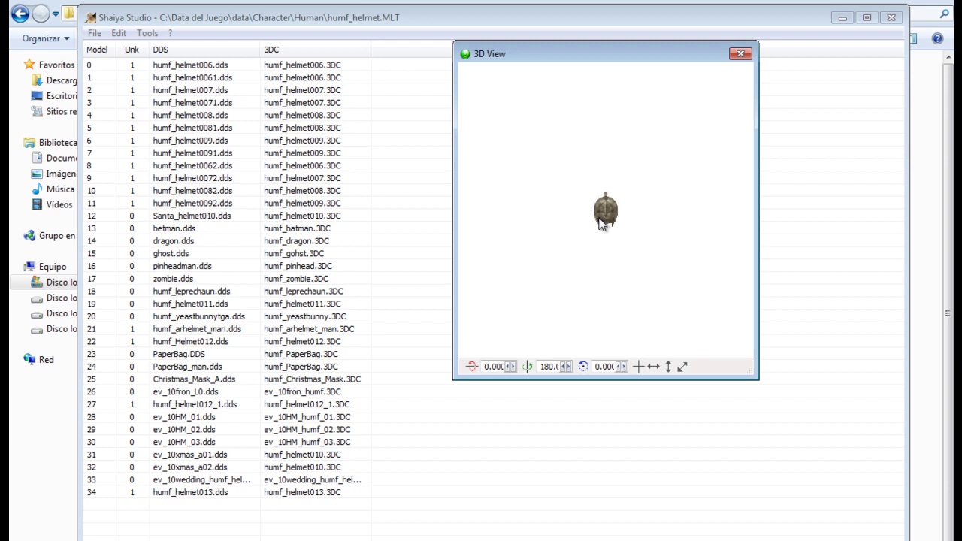
{"action": "scroll", "coordinate": [602, 224], "scroll_direction": "up", "scroll_amount": 3}
{"action": "scroll", "coordinate": [600, 223], "scroll_direction": "up", "scroll_amount": 3}
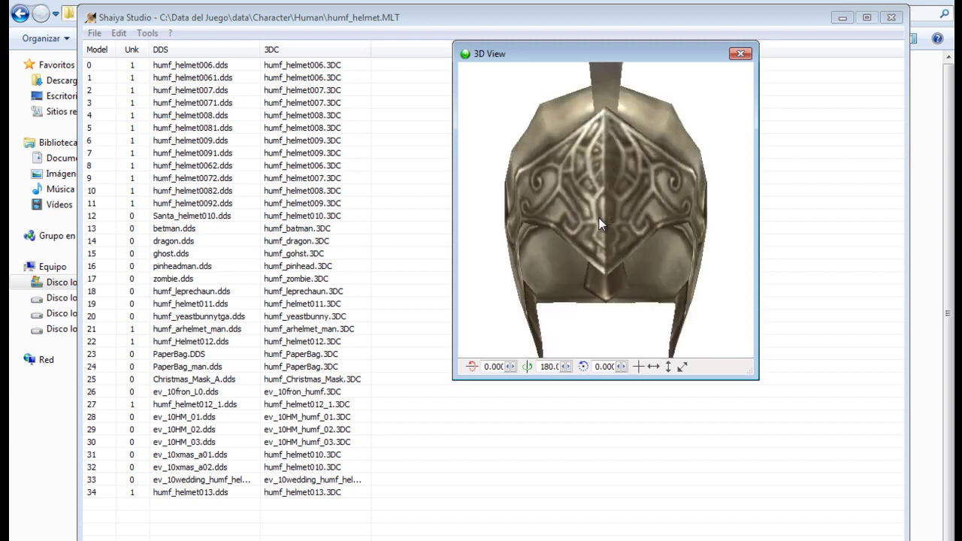
{"action": "scroll", "coordinate": [600, 223], "scroll_direction": "down", "scroll_amount": 3}
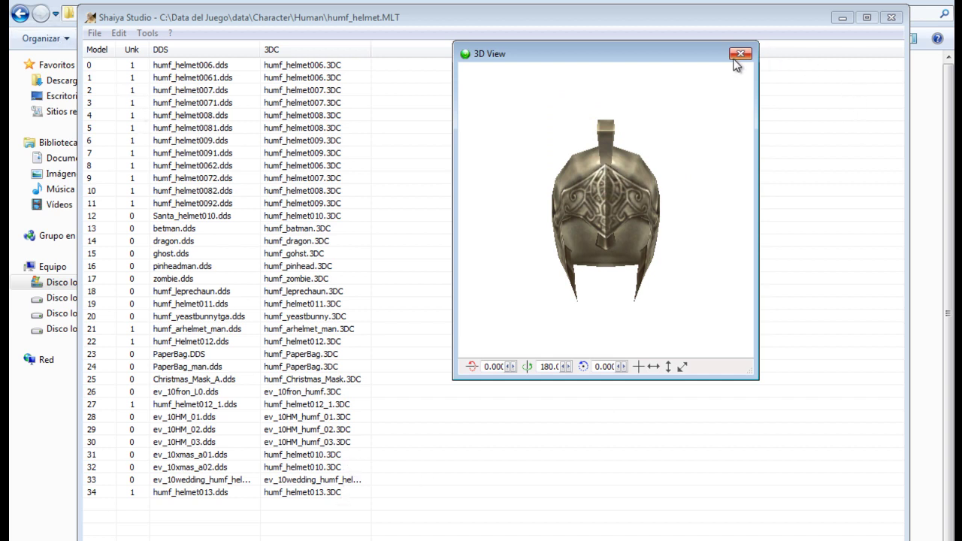
- Preview the event models: ev_10xmas_a01 hat, pumpkin, ev_10fron_L0, PaperBag, bunny ears
{"action": "left_click", "coordinate": [191, 430]}
{"action": "left_click", "coordinate": [194, 456]}
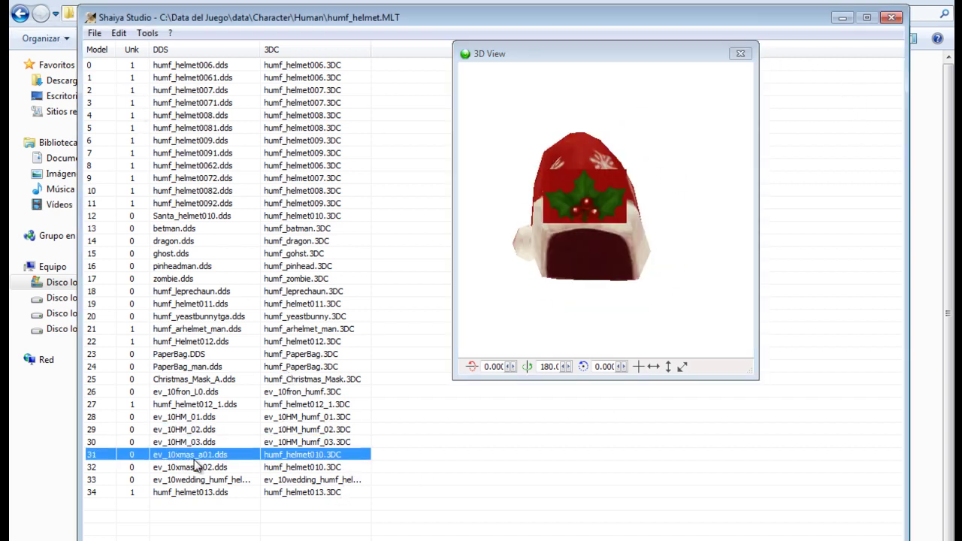
{"action": "left_click", "coordinate": [202, 468]}
{"action": "left_click", "coordinate": [204, 492]}
{"action": "left_click", "coordinate": [205, 512]}
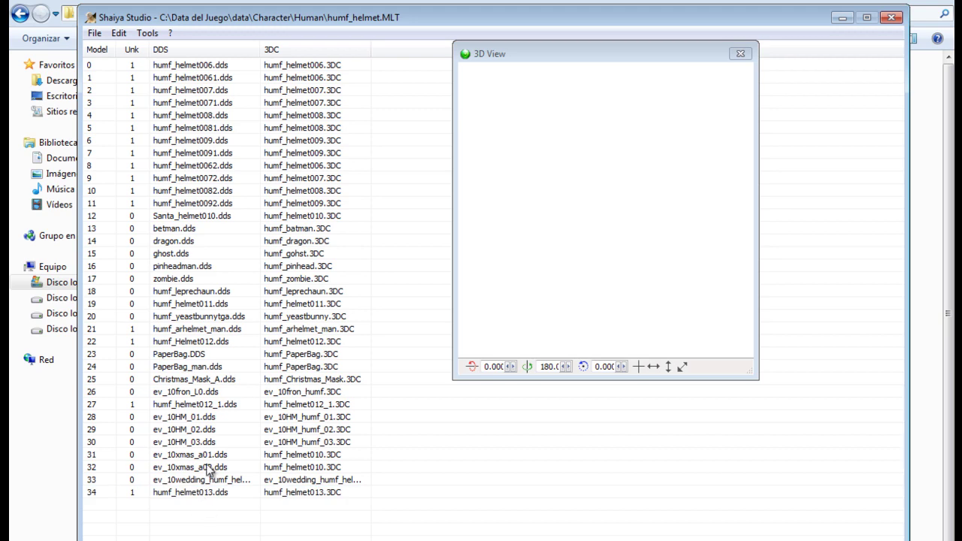
{"action": "left_click", "coordinate": [217, 443]}
{"action": "left_click", "coordinate": [225, 416]}
{"action": "left_click", "coordinate": [235, 391]}
{"action": "left_click", "coordinate": [220, 354]}
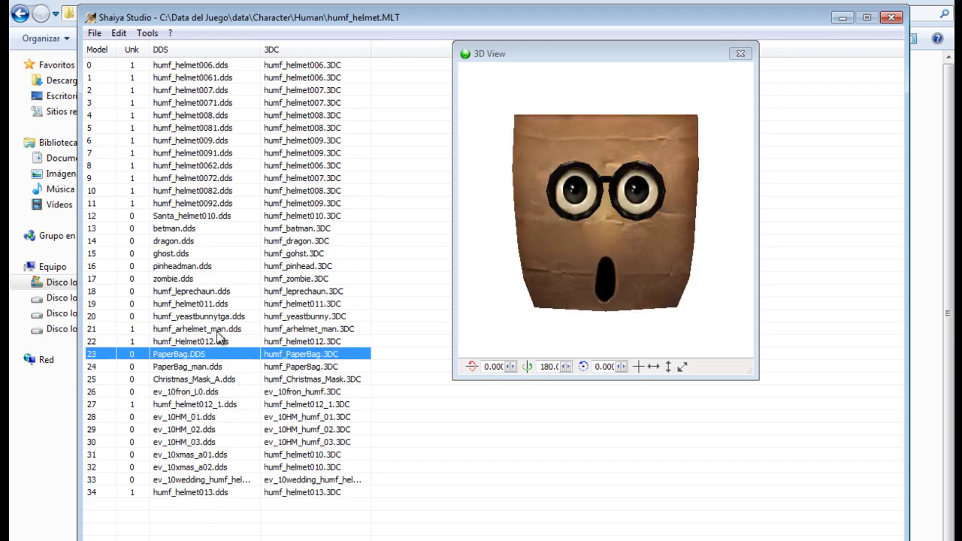
{"action": "left_click", "coordinate": [217, 328]}
{"action": "left_click", "coordinate": [224, 303]}
- Preview helmets from humf_helmet011, leprechaun and zombie masks up to humf_helmet006
{"action": "left_click", "coordinate": [209, 320]}
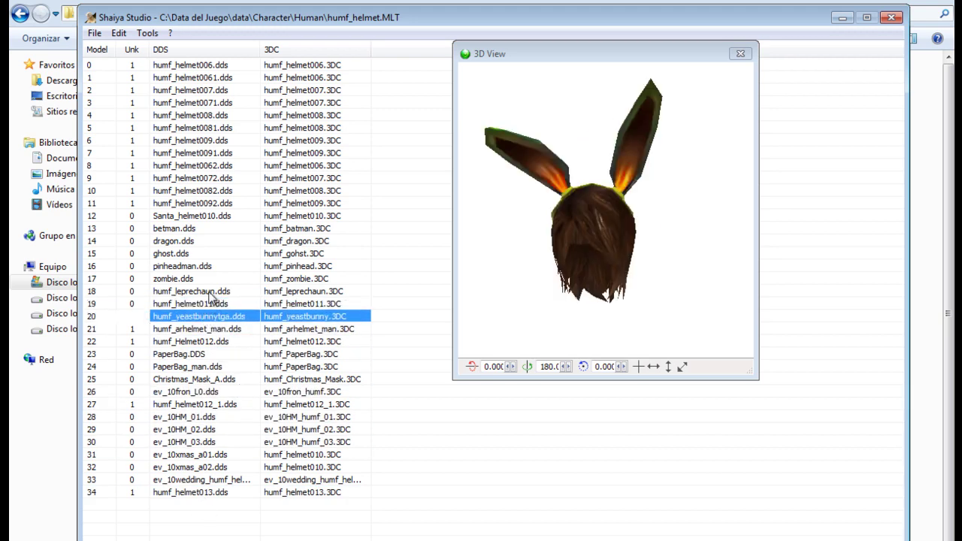
{"action": "left_click", "coordinate": [213, 292]}
{"action": "left_click", "coordinate": [210, 278]}
{"action": "left_click", "coordinate": [203, 254]}
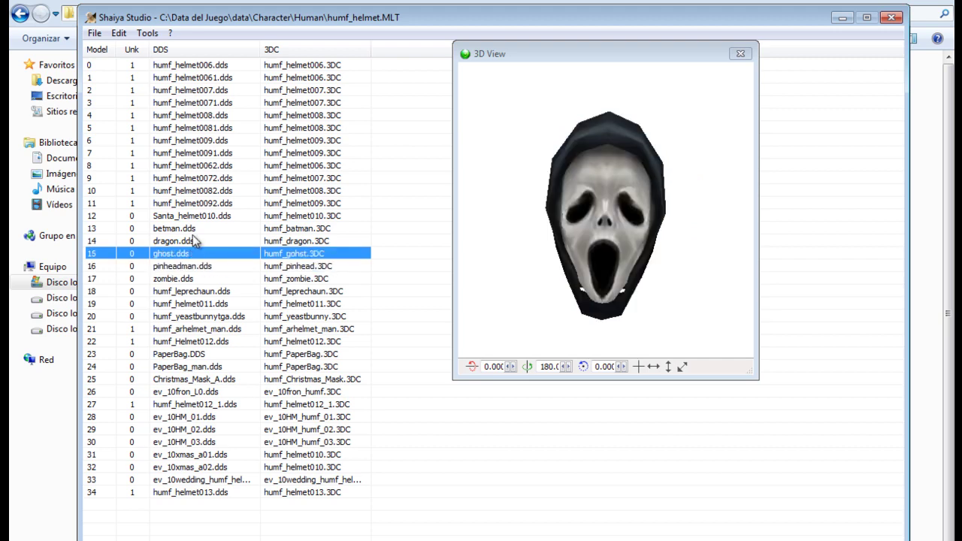
{"action": "left_click", "coordinate": [208, 216]}
{"action": "left_click", "coordinate": [209, 191]}
{"action": "left_click", "coordinate": [207, 166]}
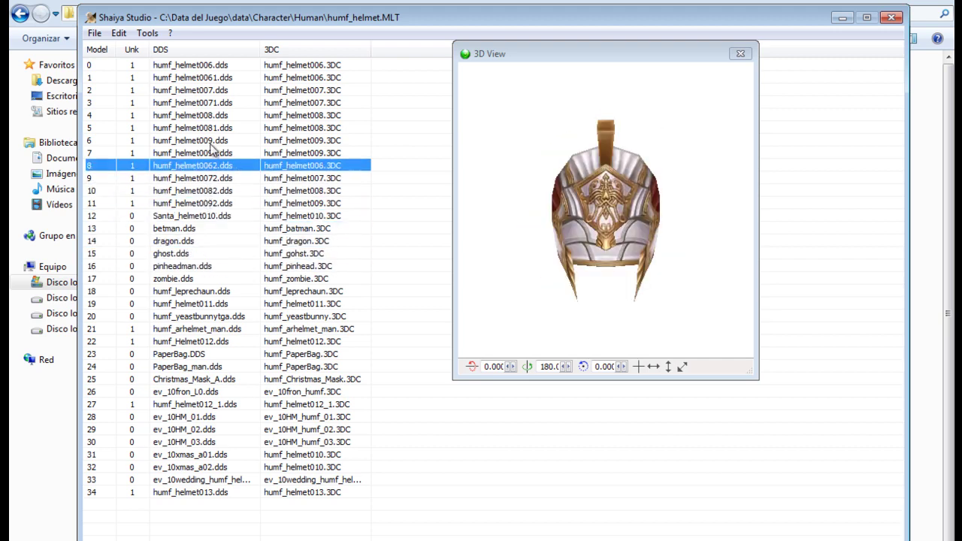
{"action": "left_click", "coordinate": [211, 140]}
{"action": "left_click", "coordinate": [212, 115]}
{"action": "left_click", "coordinate": [210, 90]}
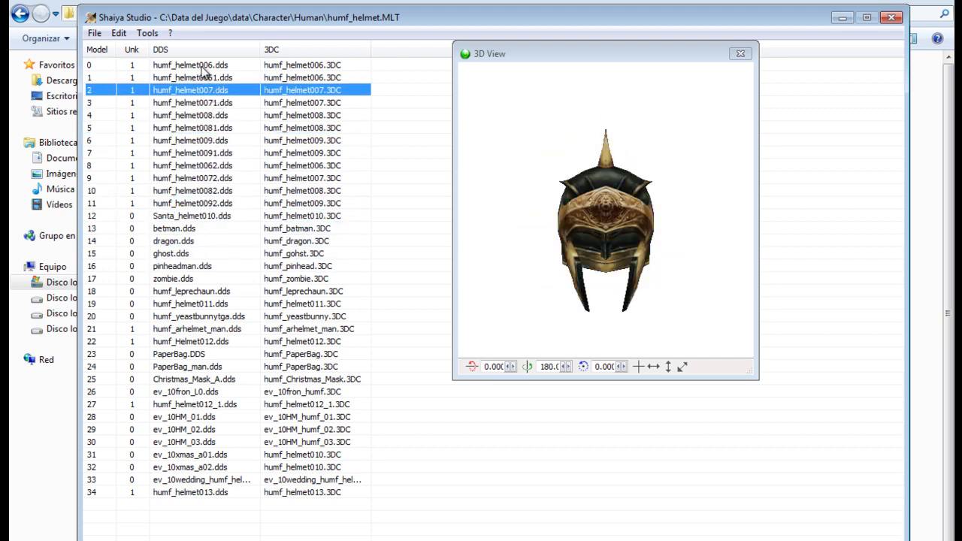
{"action": "left_click", "coordinate": [206, 66]}
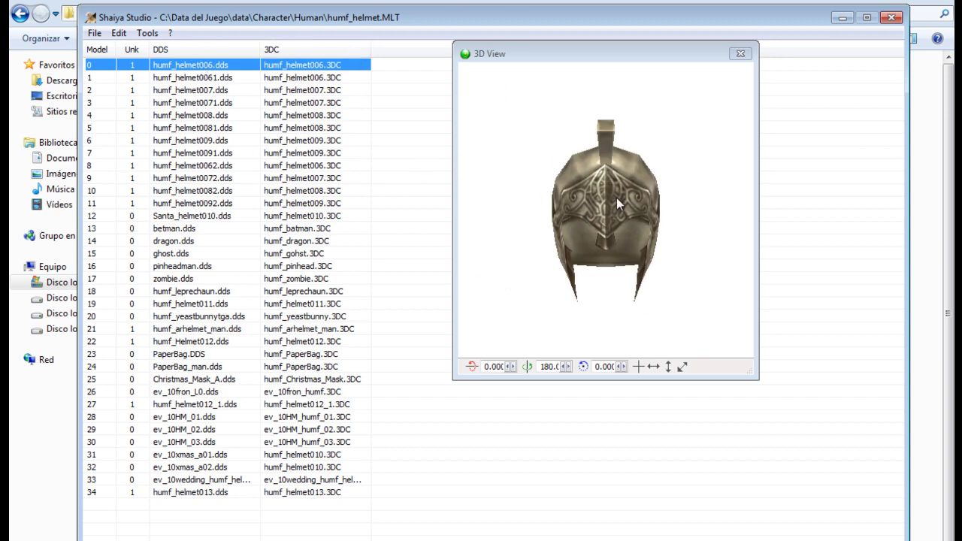
- Close the helmet list, view the humf_helmet006 texture from DDS, then return to Human
{"action": "left_click", "coordinate": [892, 16]}
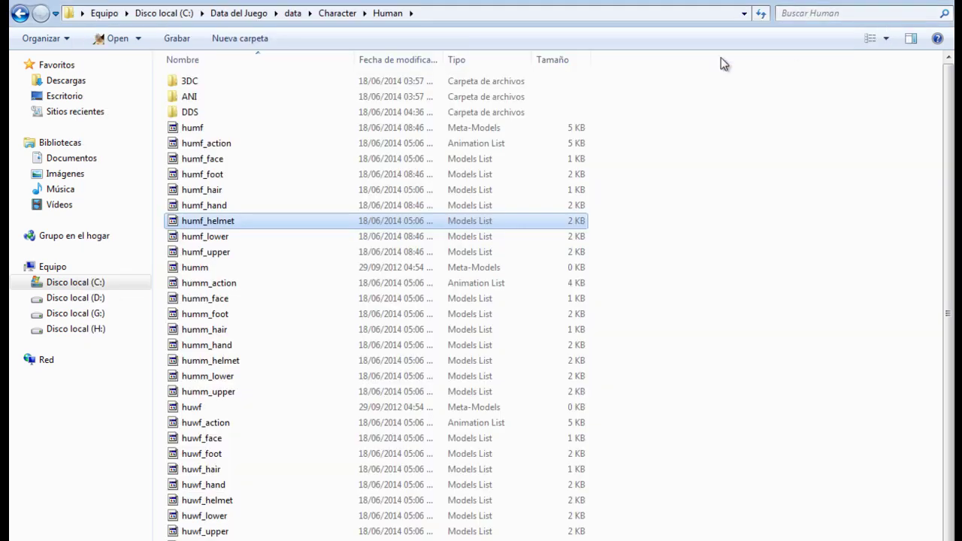
{"action": "double_click", "coordinate": [195, 115]}
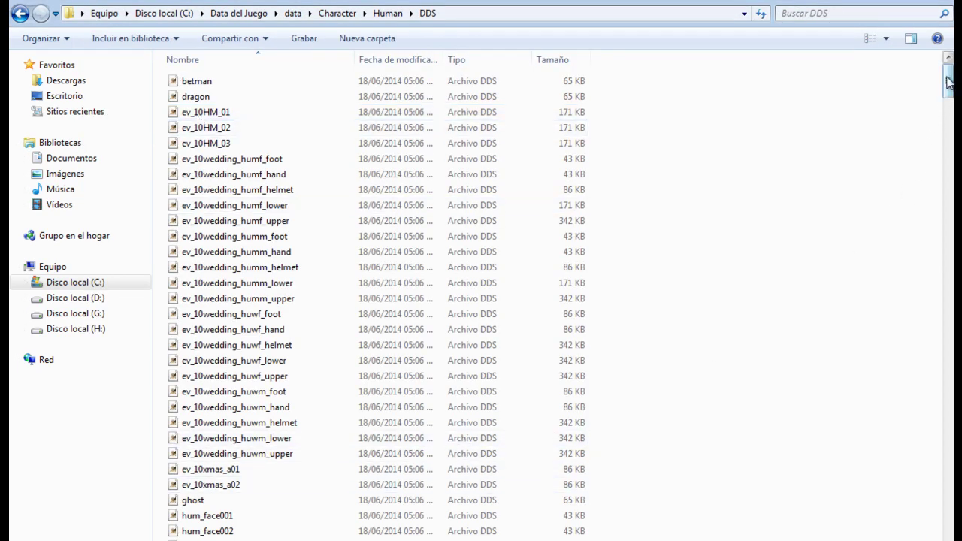
{"action": "left_click_drag", "start_coordinate": [948, 83], "coordinate": [948, 150]}
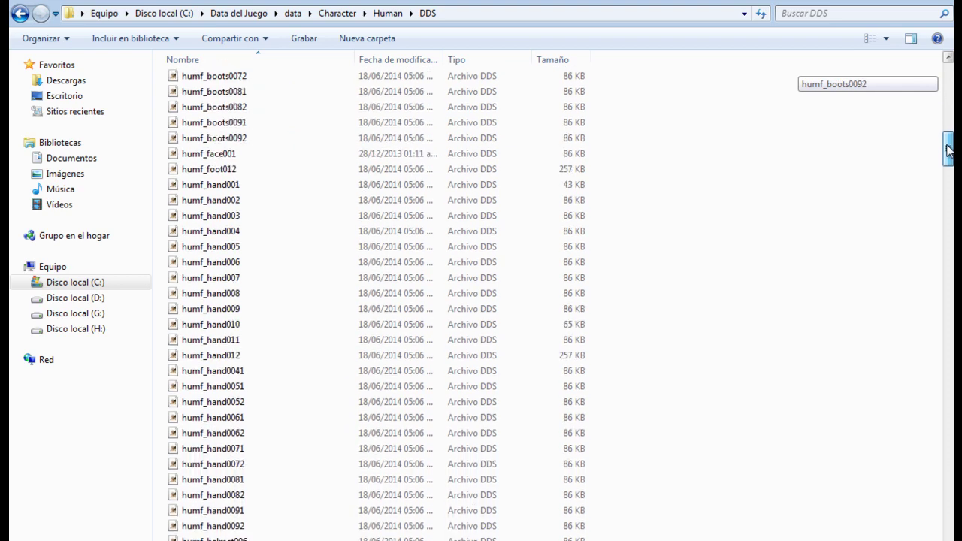
{"action": "left_click_drag", "start_coordinate": [948, 150], "coordinate": [947, 171]}
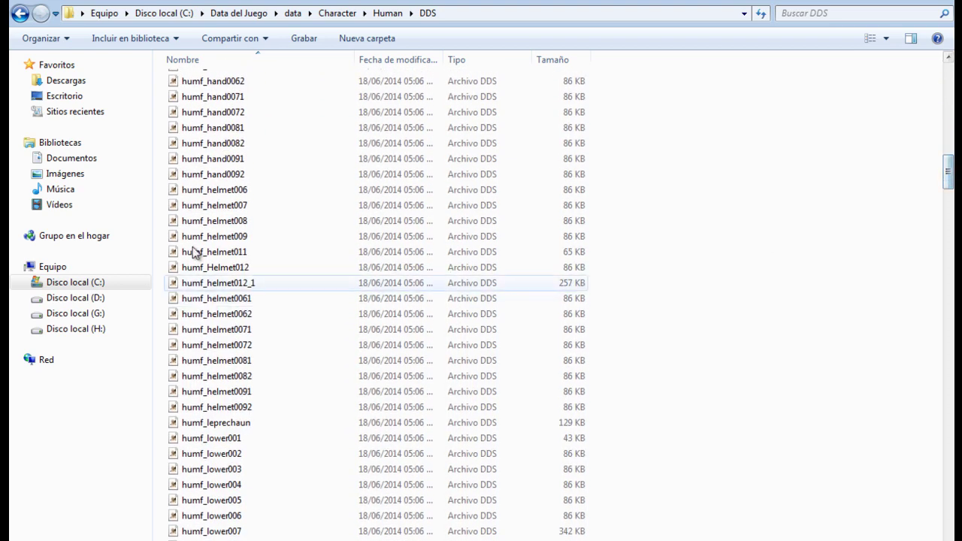
{"action": "double_click", "coordinate": [226, 191]}
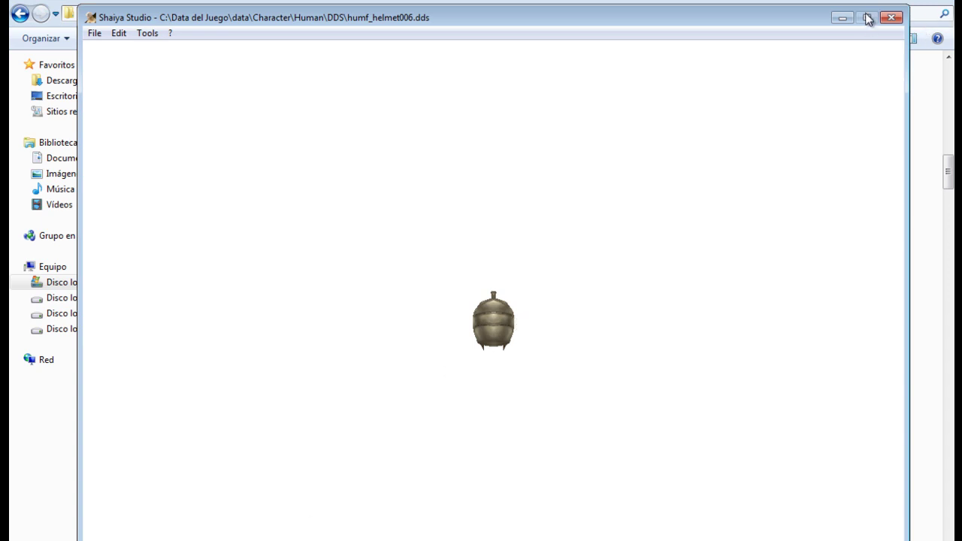
{"action": "left_click", "coordinate": [892, 17]}
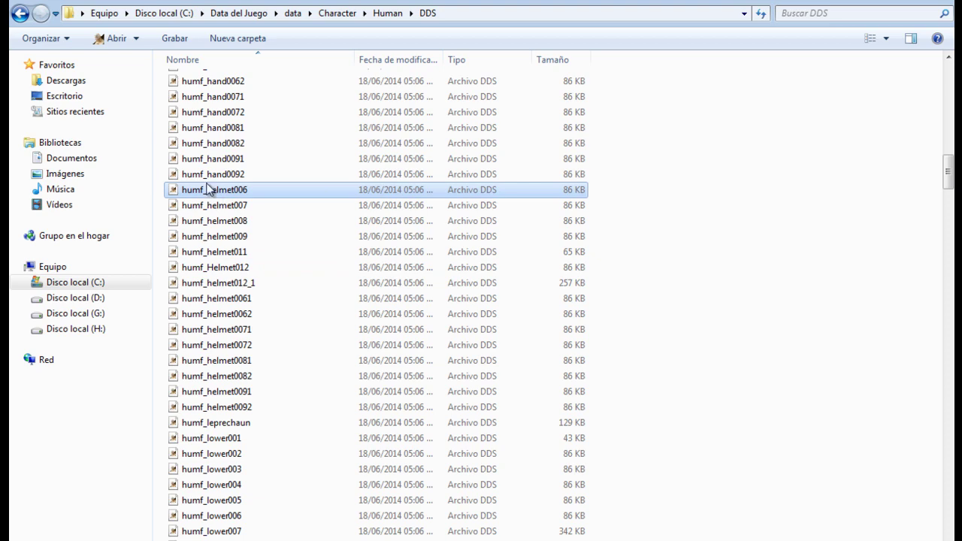
{"action": "left_click", "coordinate": [20, 13]}
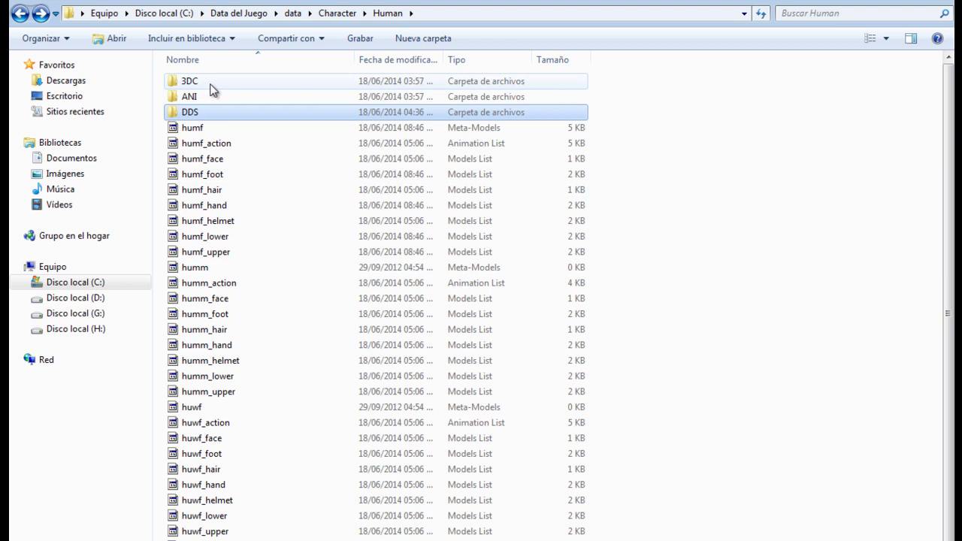
- Go back to Character, show the desktop, and launch Photoshop CS4
{"action": "left_click", "coordinate": [20, 13]}
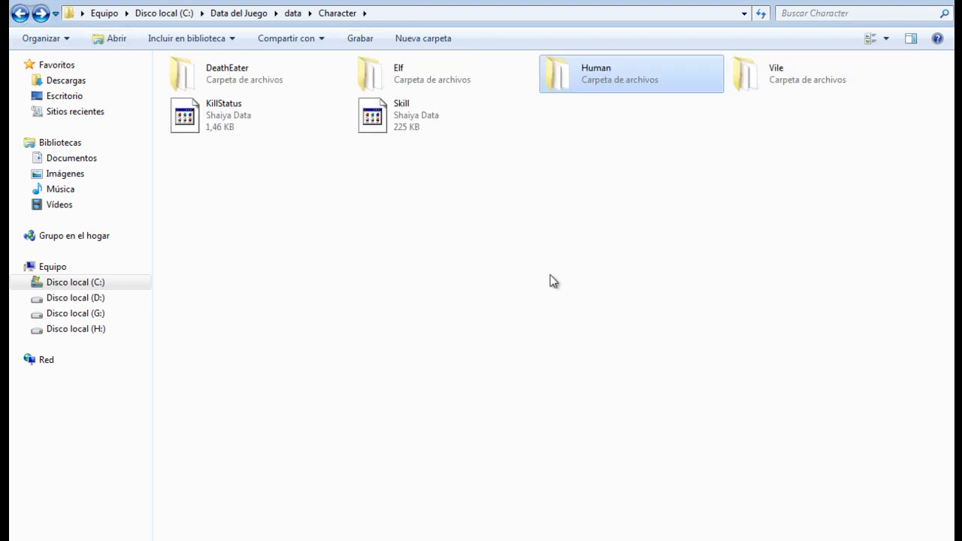
{"action": "key", "text": "super+d"}
{"action": "double_click", "coordinate": [45, 398]}
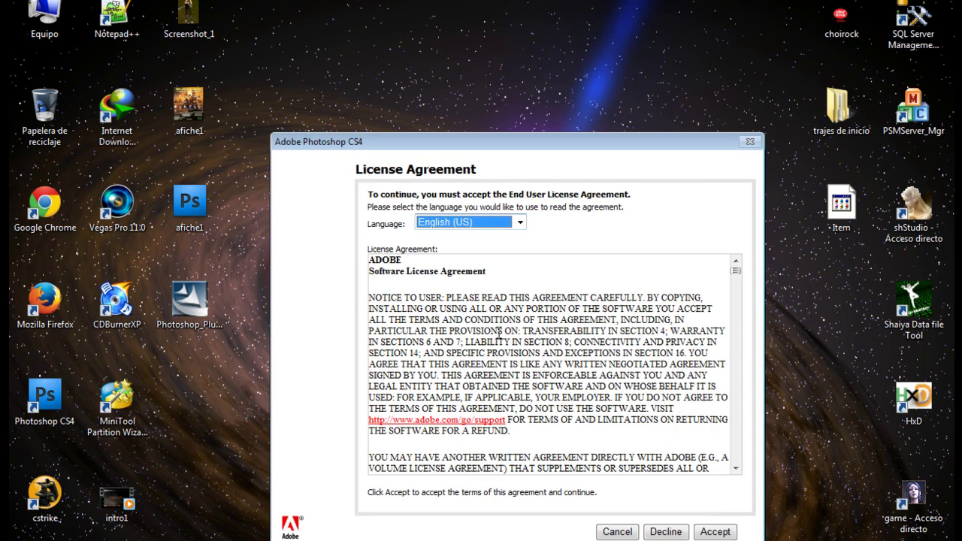
- Accept the Photoshop CS4 license agreement
{"action": "left_click", "coordinate": [711, 534]}
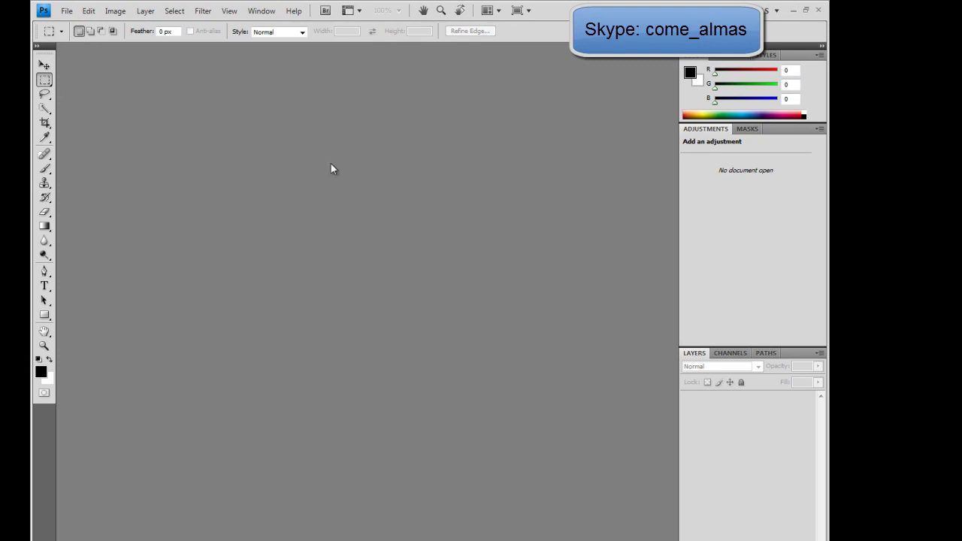
- In File > Open, browse C: through Data del Juego, Character and Human to DDS
{"action": "left_click", "coordinate": [64, 11]}
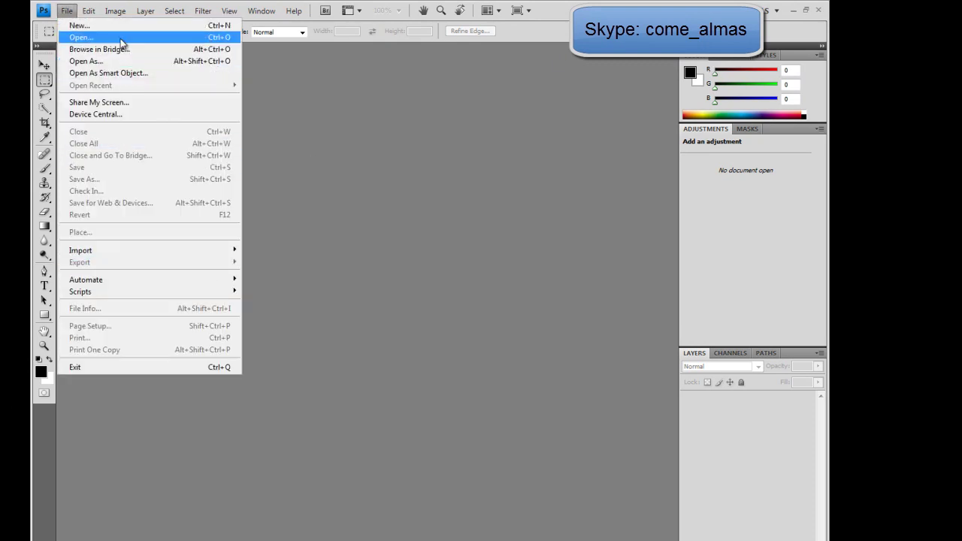
{"action": "left_click", "coordinate": [81, 36]}
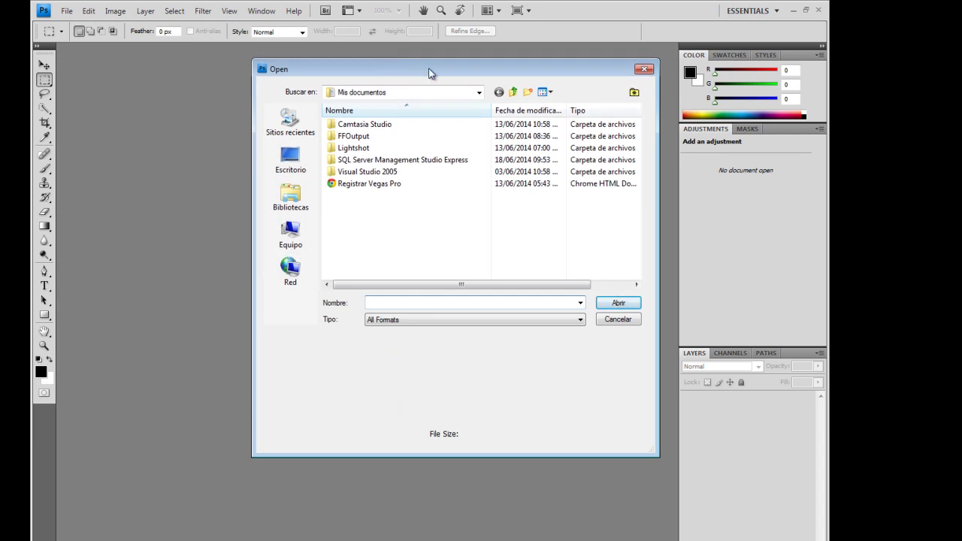
{"action": "left_click_drag", "start_coordinate": [430, 71], "coordinate": [372, 80]}
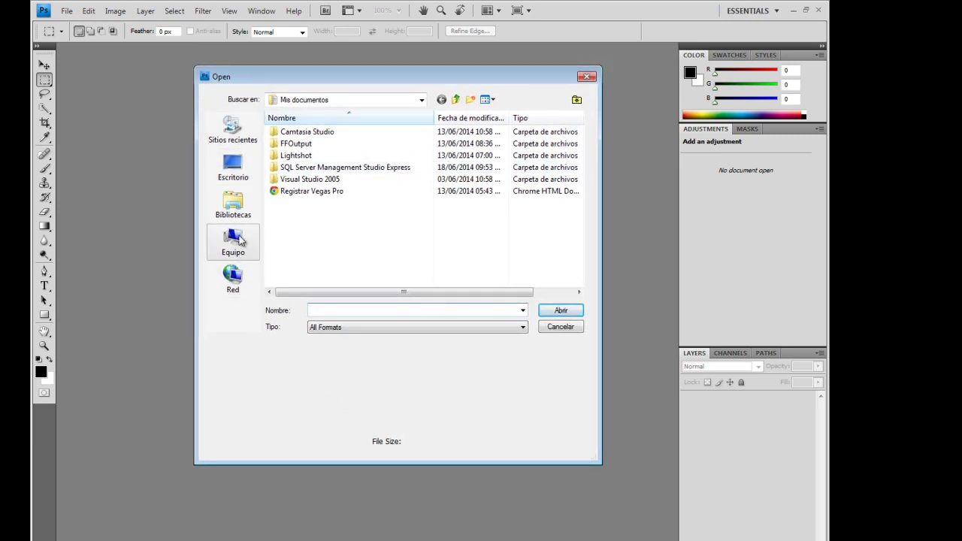
{"action": "left_click", "coordinate": [233, 239]}
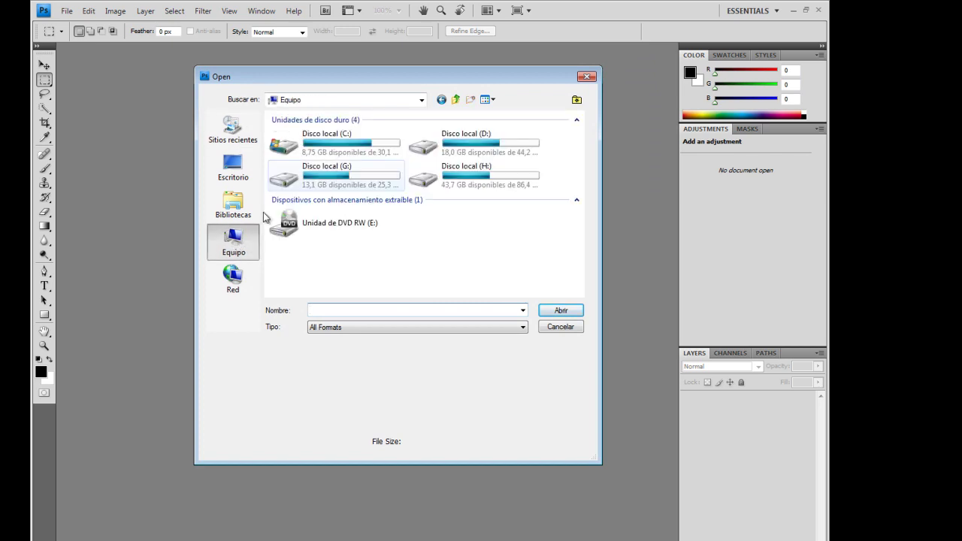
{"action": "double_click", "coordinate": [370, 176]}
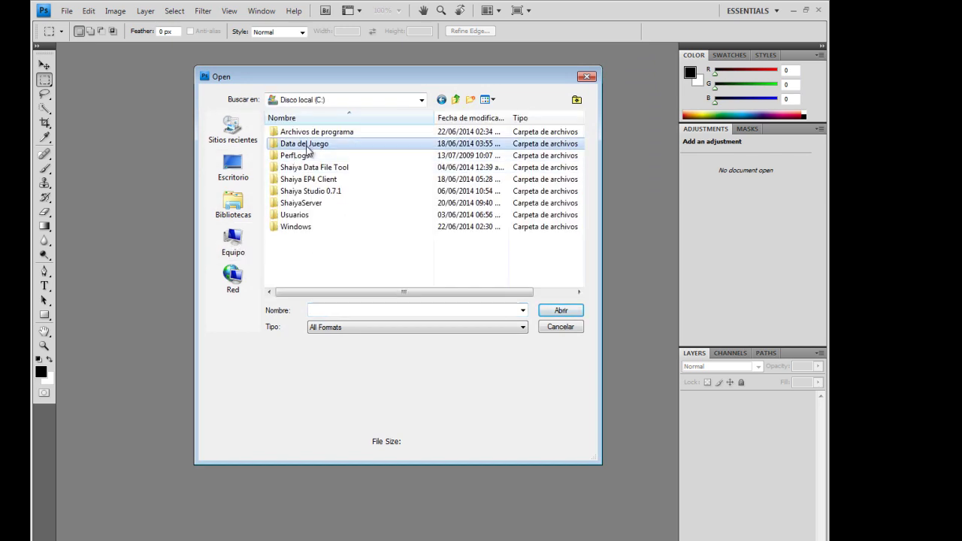
{"action": "double_click", "coordinate": [306, 145]}
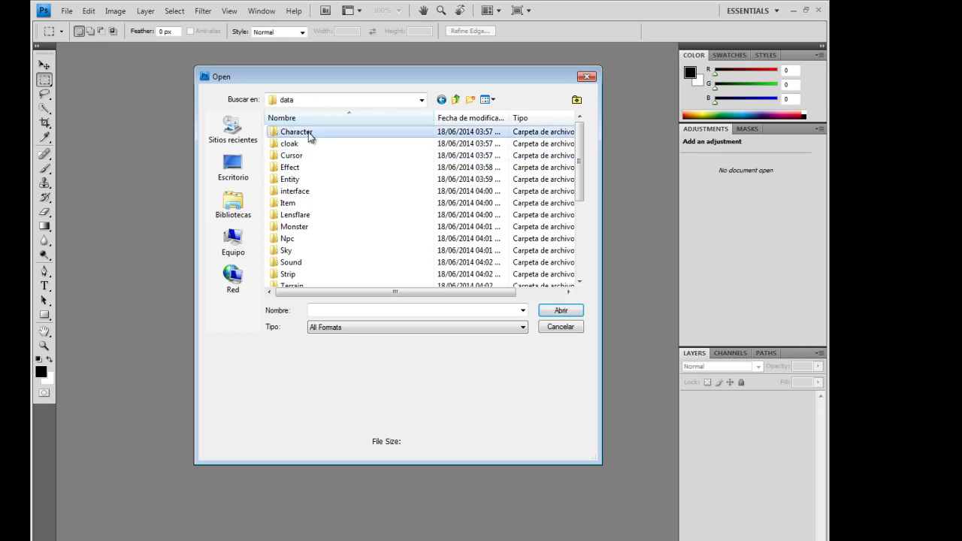
{"action": "double_click", "coordinate": [305, 133]}
{"action": "double_click", "coordinate": [300, 156]}
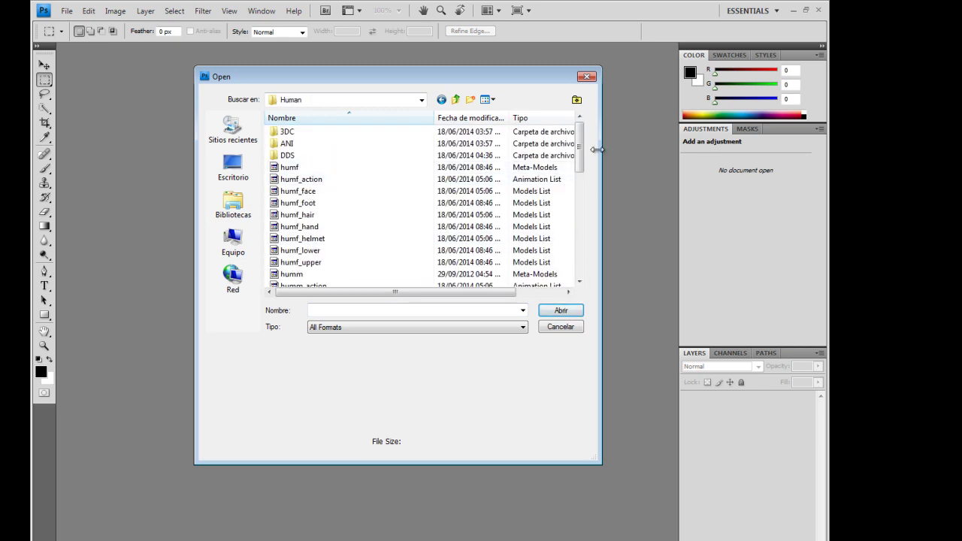
{"action": "double_click", "coordinate": [289, 155]}
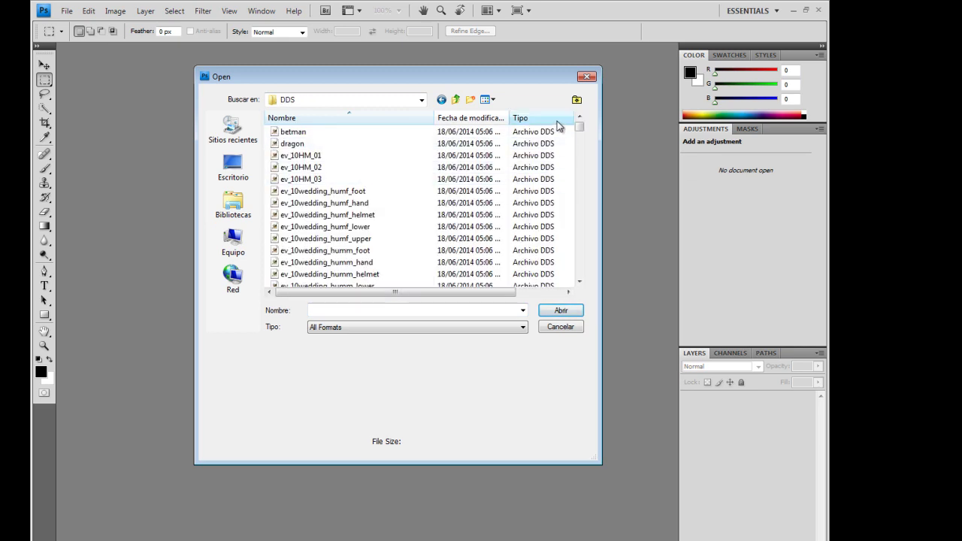
- Select the humf_helmet006 texture and open it
{"action": "left_click_drag", "start_coordinate": [580, 126], "coordinate": [581, 155]}
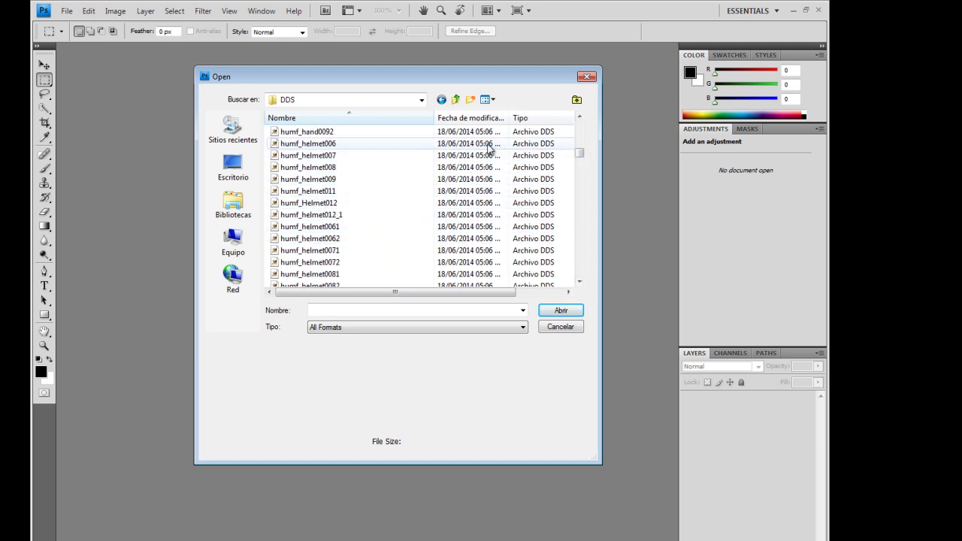
{"action": "left_click", "coordinate": [580, 117]}
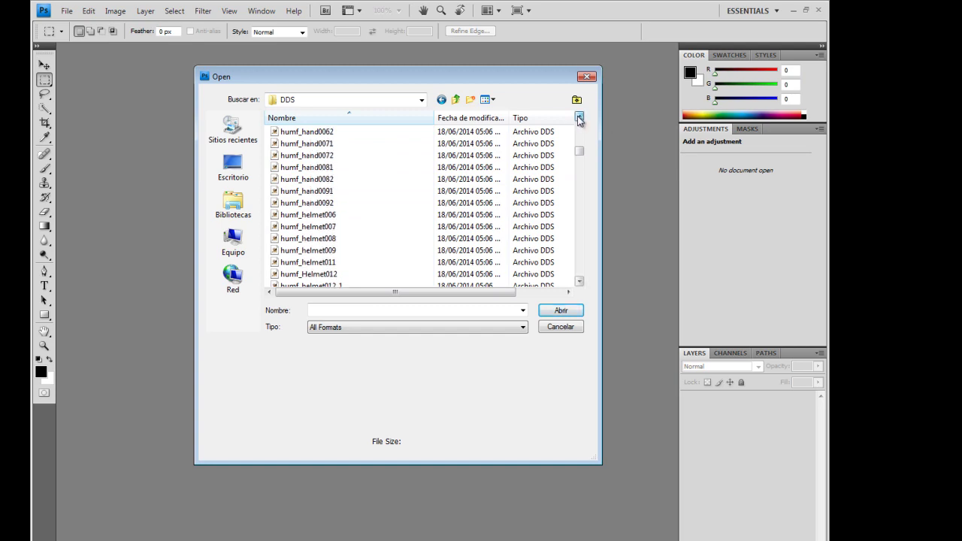
{"action": "left_click", "coordinate": [579, 117]}
{"action": "left_click", "coordinate": [580, 117]}
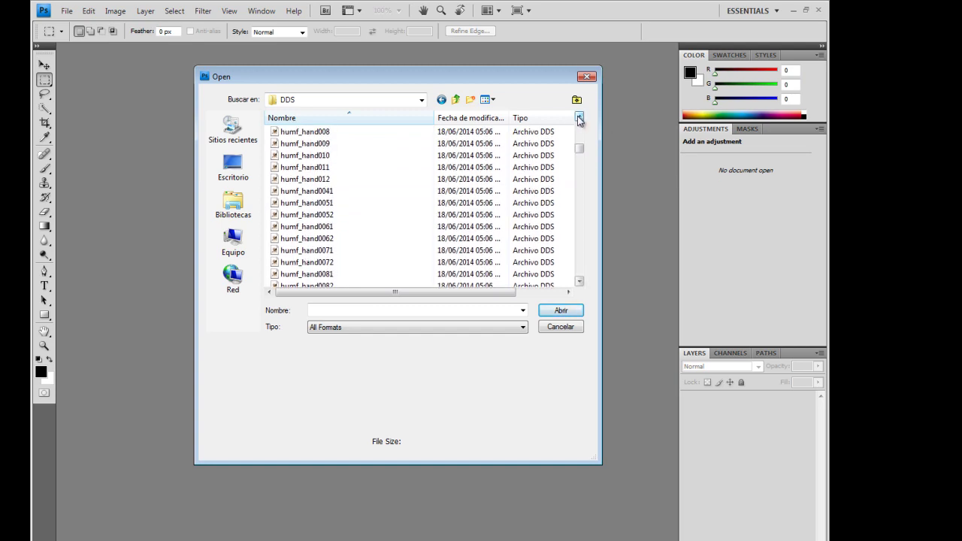
{"action": "left_click", "coordinate": [580, 281]}
{"action": "left_click", "coordinate": [579, 281]}
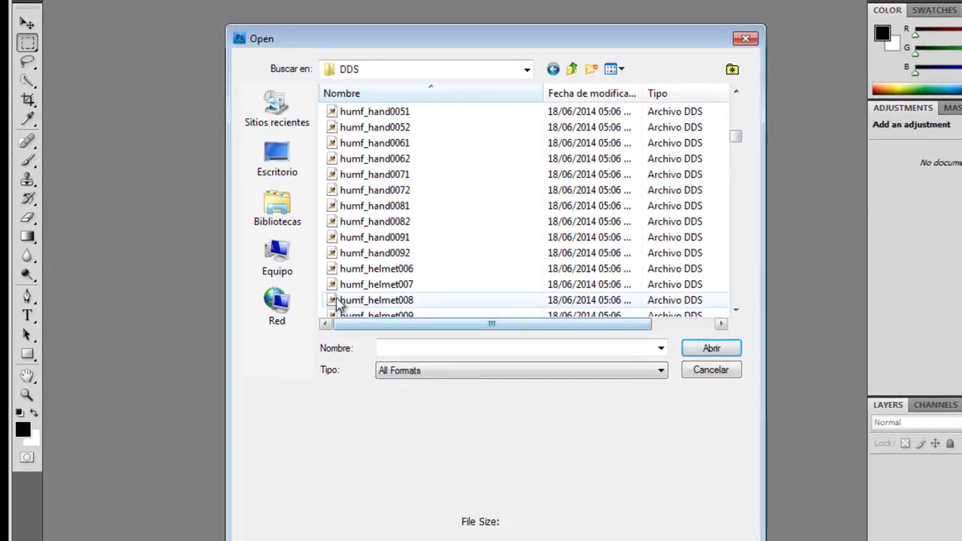
{"action": "left_click", "coordinate": [391, 269]}
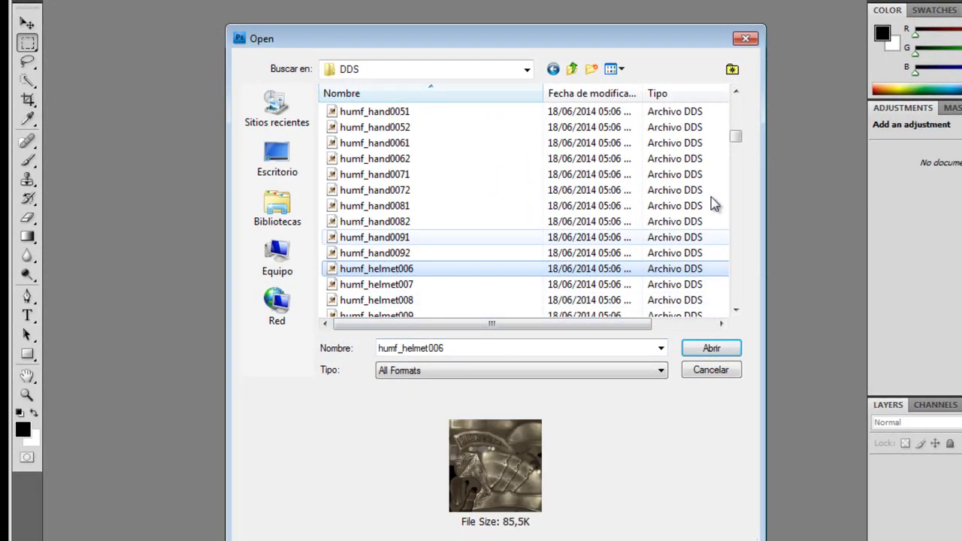
{"action": "left_click", "coordinate": [380, 348]}
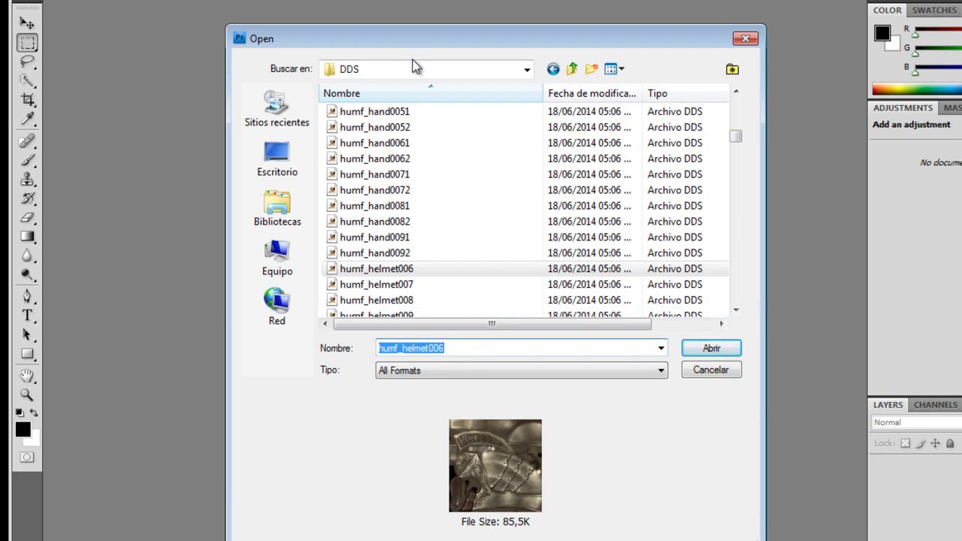
{"action": "left_click", "coordinate": [662, 349]}
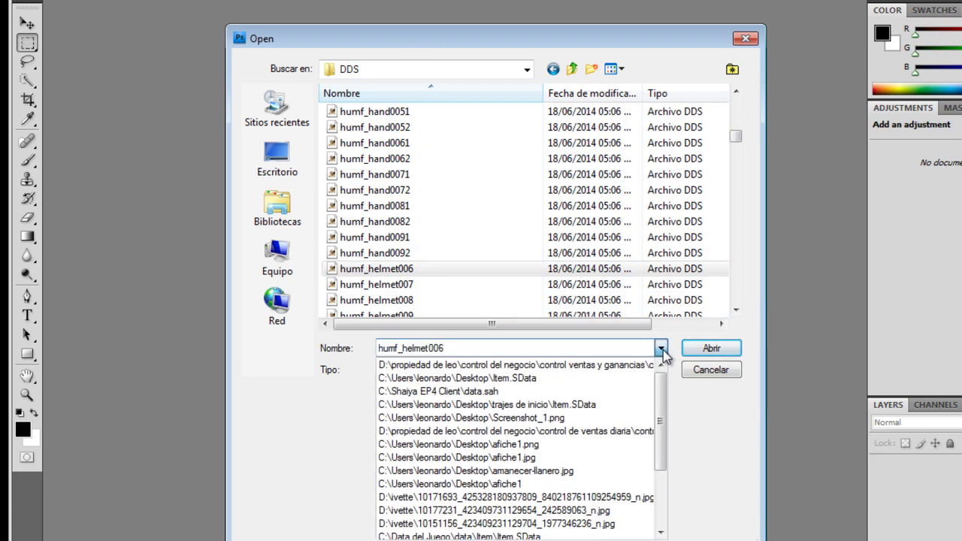
{"action": "left_click", "coordinate": [707, 353]}
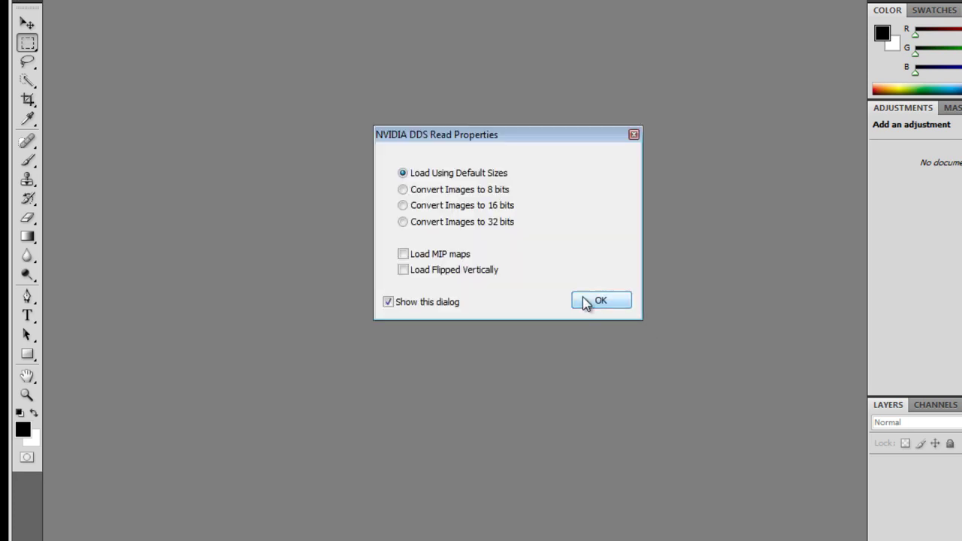
- Load humf_helmet006 at default size, toggle its Alpha 1 channel on and off, and return to Layers
{"action": "left_click", "coordinate": [585, 302]}
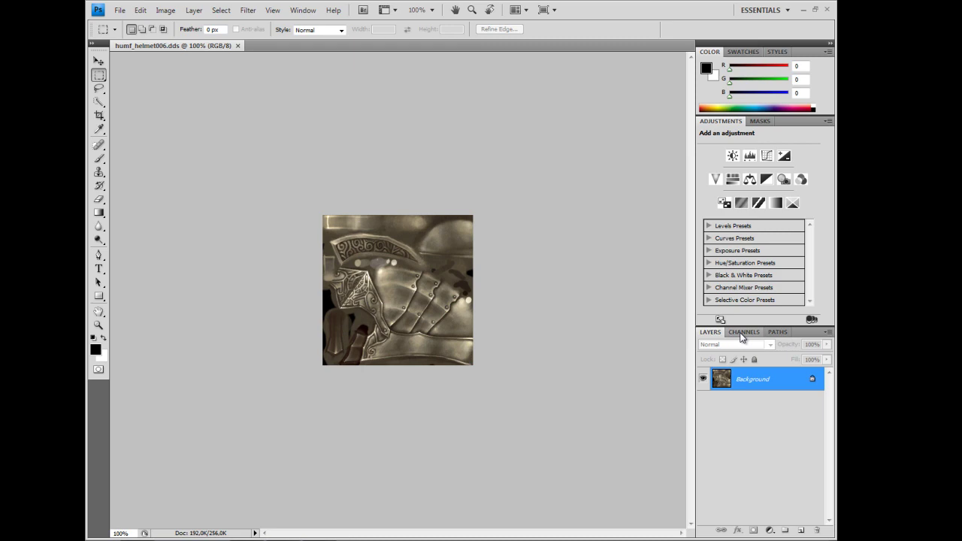
{"action": "left_click", "coordinate": [743, 332]}
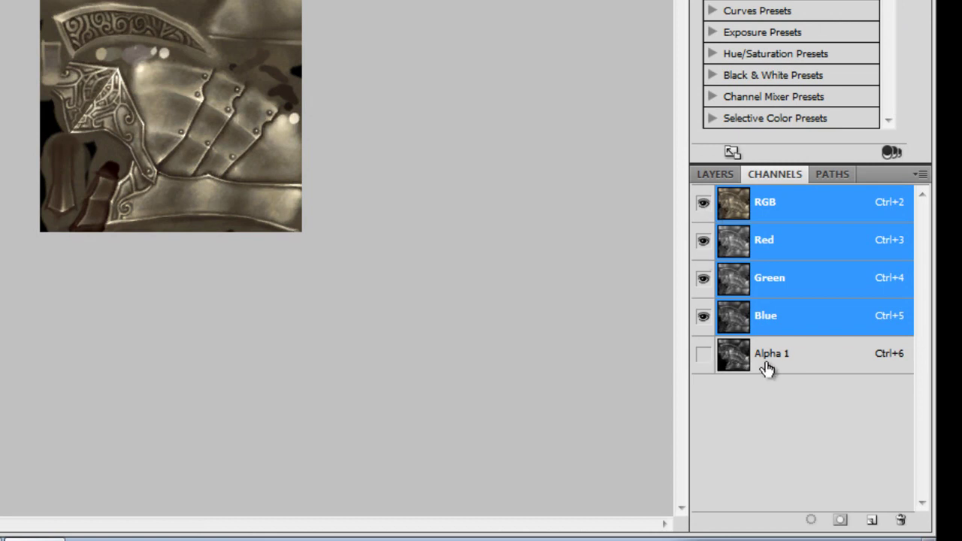
{"action": "left_click", "coordinate": [703, 354]}
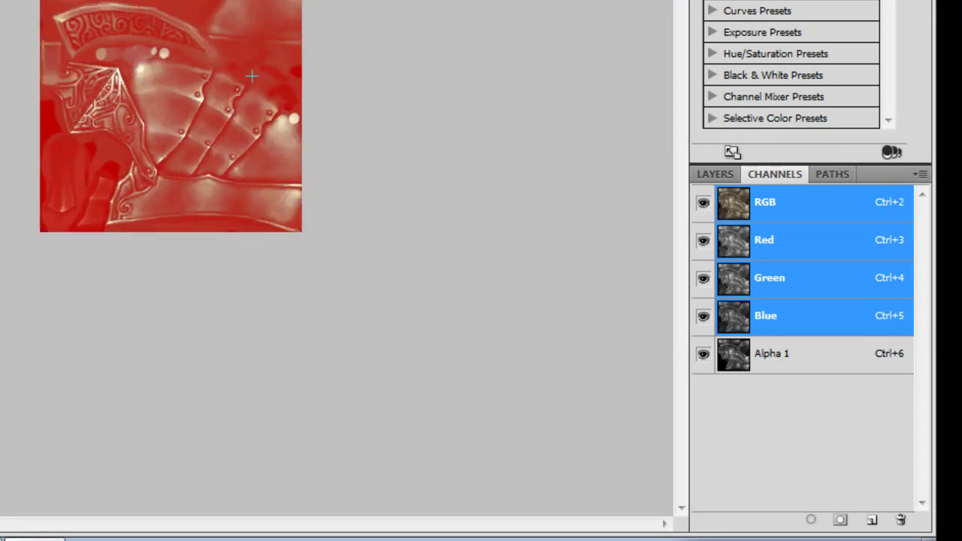
{"action": "left_click", "coordinate": [703, 354]}
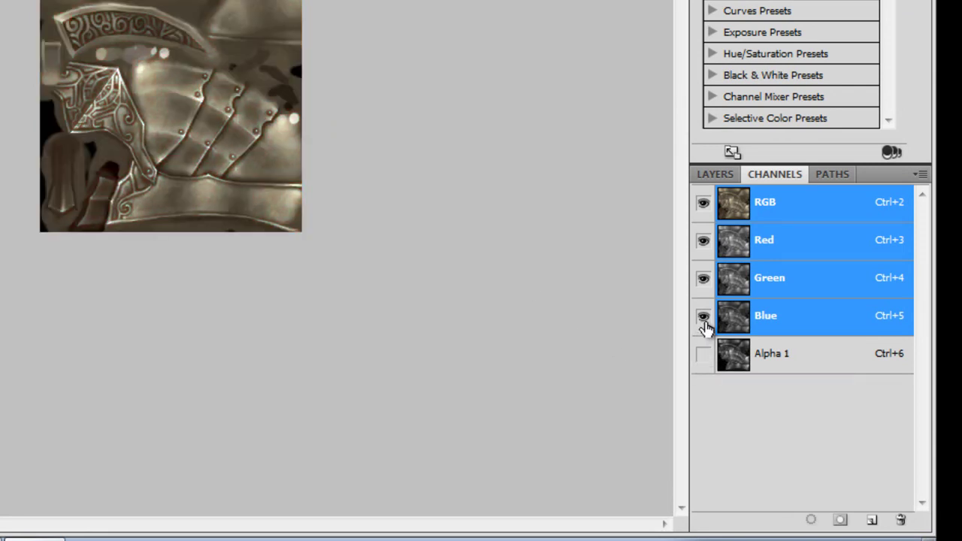
{"action": "left_click", "coordinate": [715, 175]}
- Duplicate the humf_helmet006 Background layer into a Background copy layer
{"action": "right_click", "coordinate": [781, 257]}
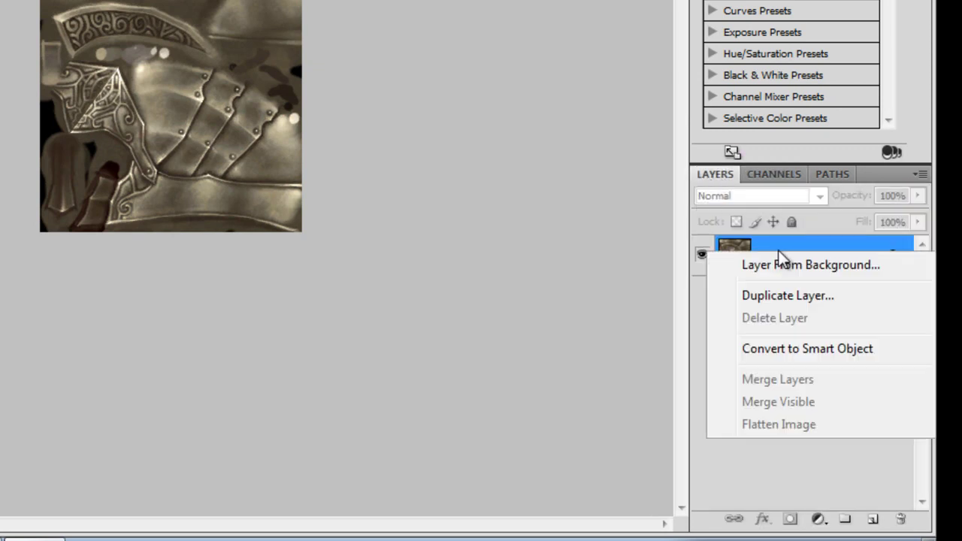
{"action": "left_click", "coordinate": [769, 297]}
{"action": "left_click", "coordinate": [554, 60]}
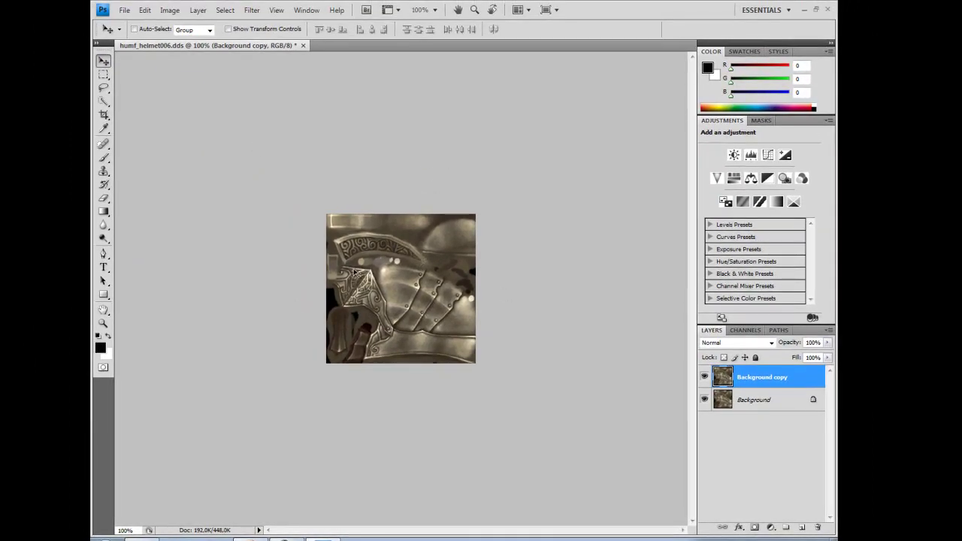
{"action": "left_click", "coordinate": [170, 9]}
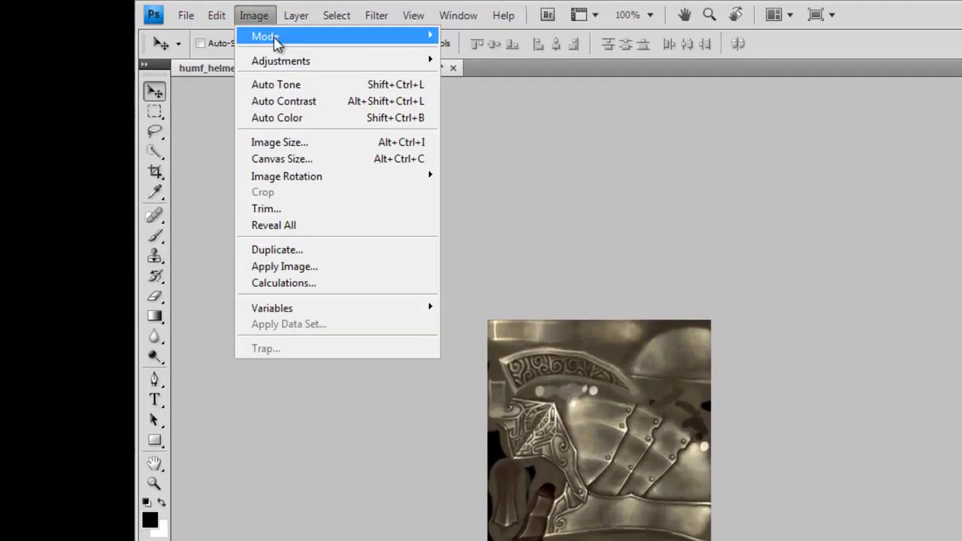
{"action": "mouse_move", "coordinate": [296, 64]}
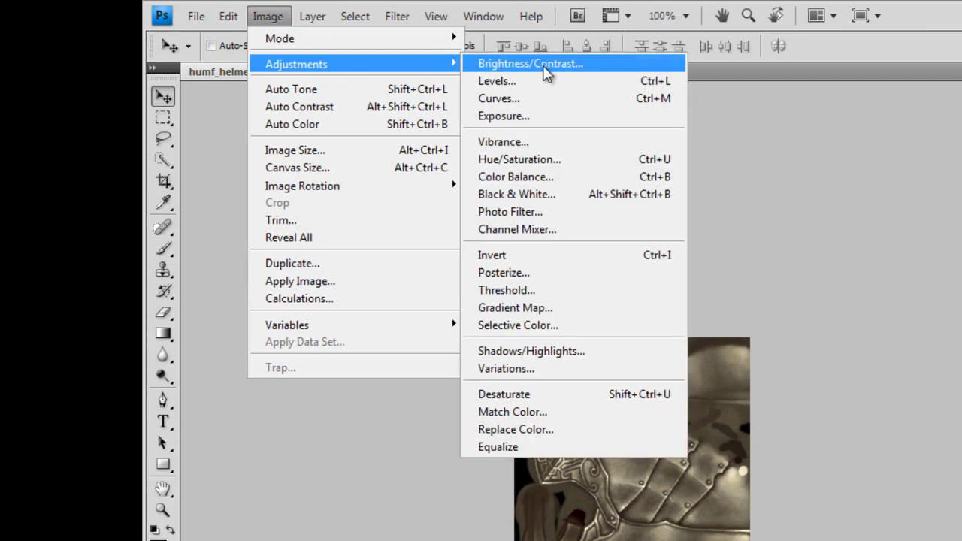
- Apply Brightness/Contrast with Brightness 30 and Contrast 20 to the Background copy layer
{"action": "left_click", "coordinate": [545, 66]}
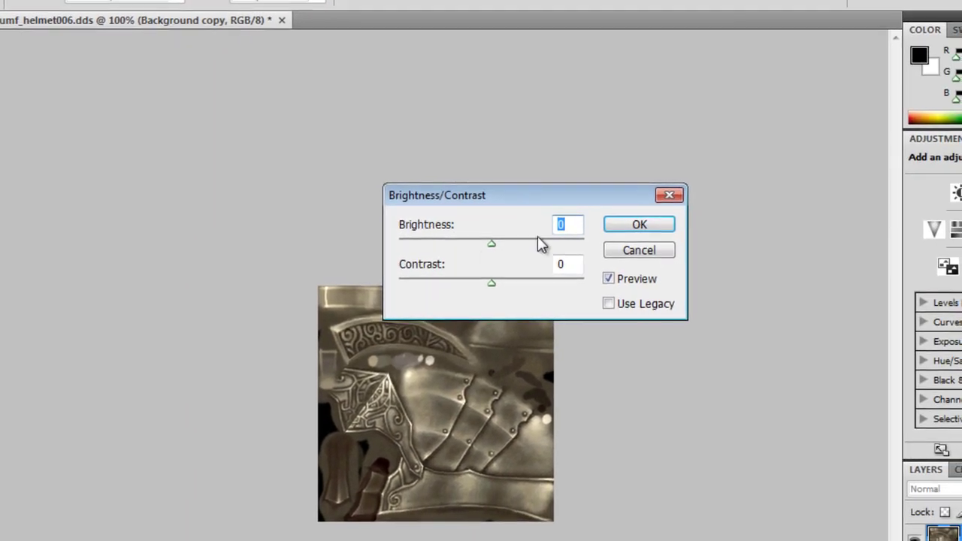
{"action": "type", "text": "30"}
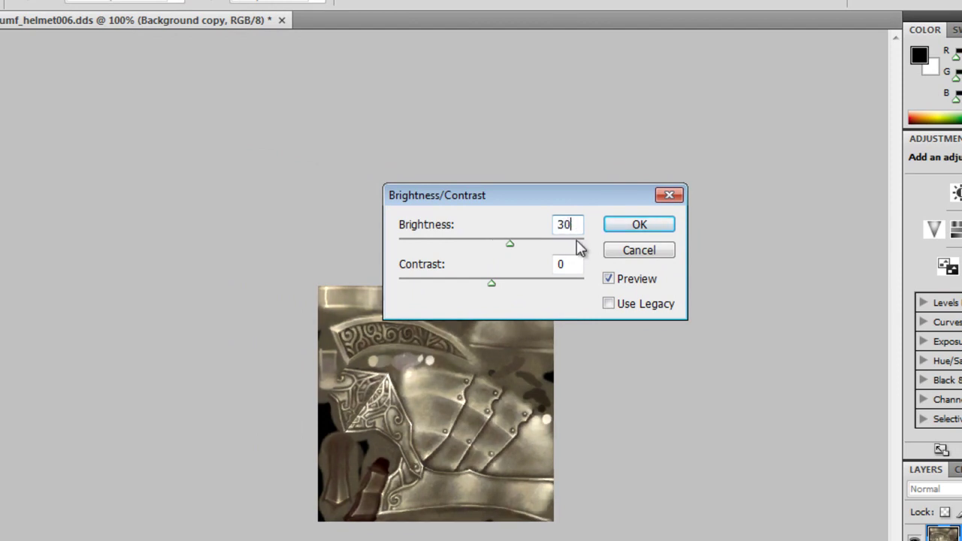
{"action": "left_click", "coordinate": [565, 263]}
{"action": "type", "text": "20"}
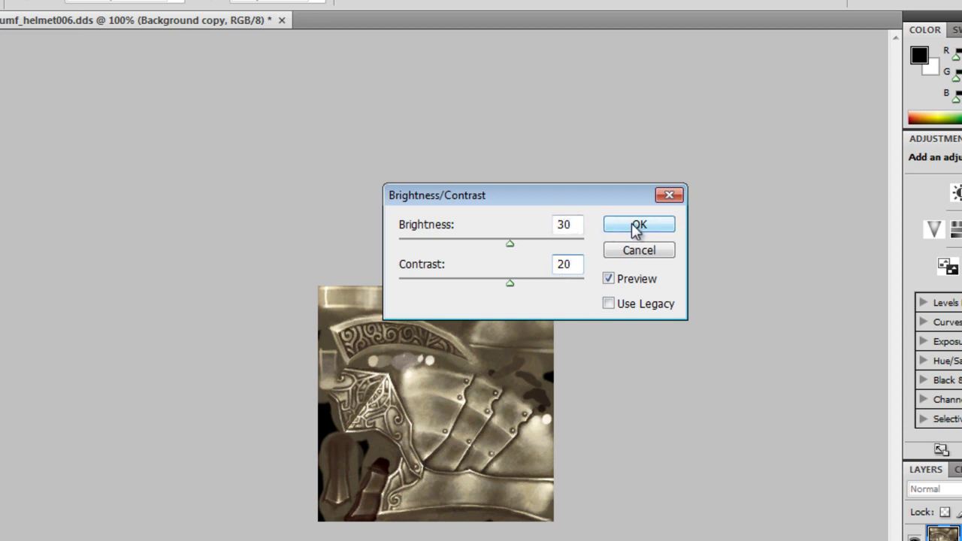
{"action": "double_click", "coordinate": [576, 224]}
{"action": "left_click", "coordinate": [569, 264]}
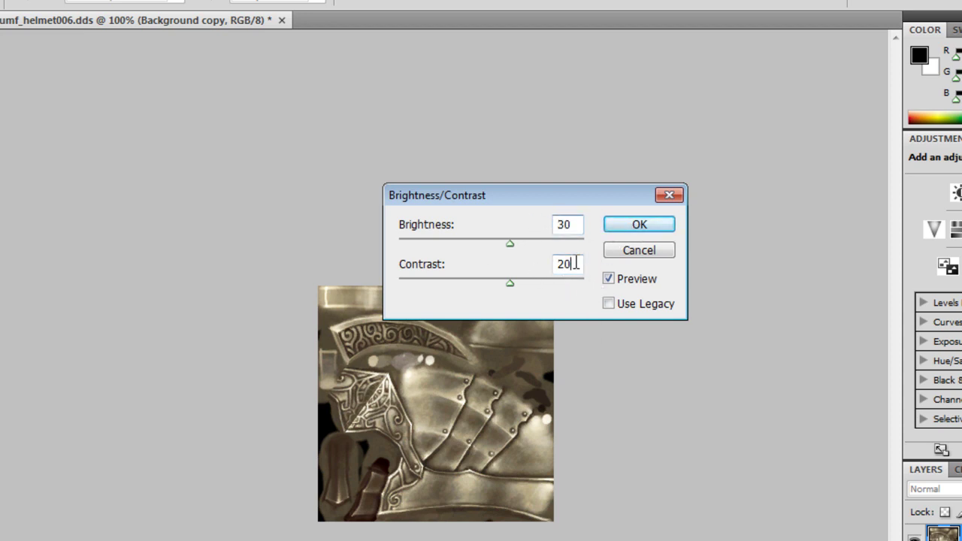
{"action": "double_click", "coordinate": [569, 264]}
{"action": "double_click", "coordinate": [565, 224]}
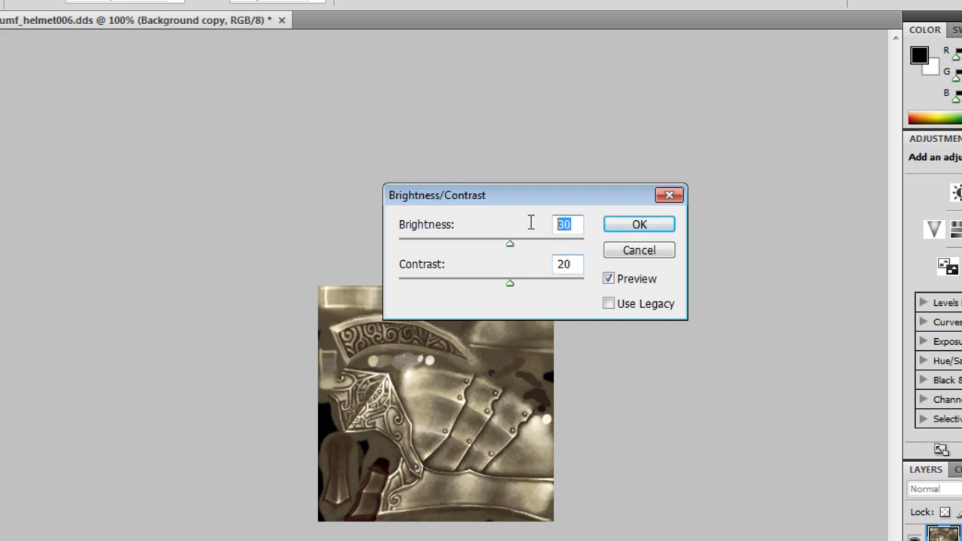
{"action": "double_click", "coordinate": [578, 267]}
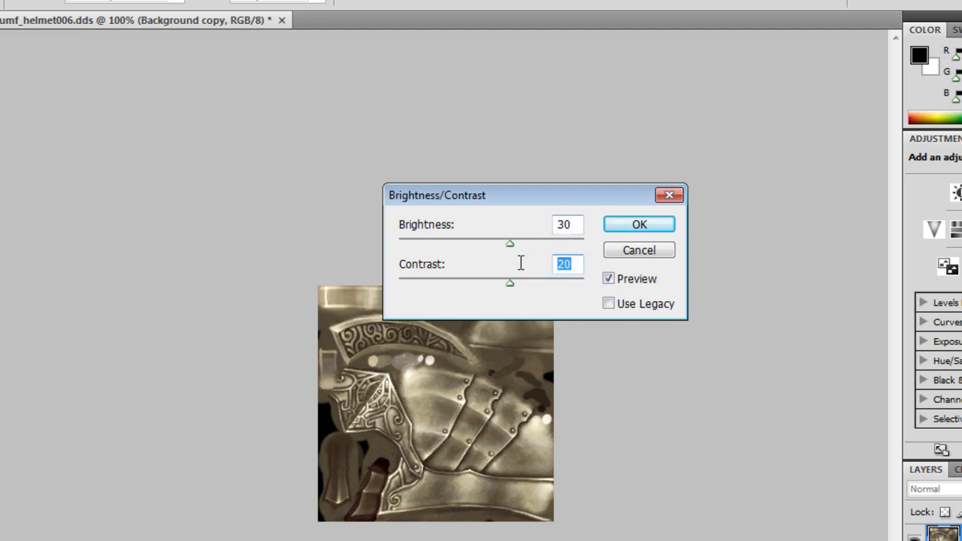
{"action": "left_click", "coordinate": [637, 225]}
{"action": "left_click", "coordinate": [146, 16]}
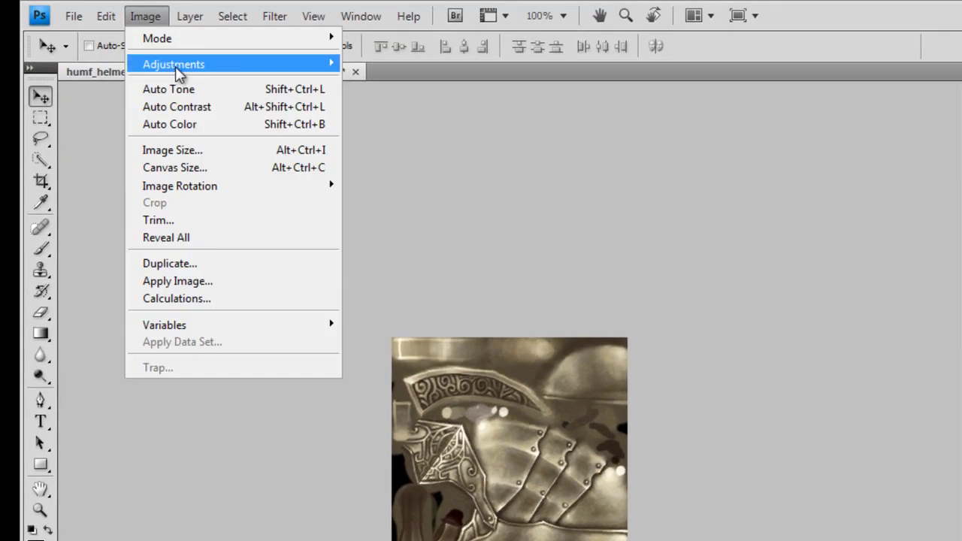
{"action": "mouse_move", "coordinate": [174, 64]}
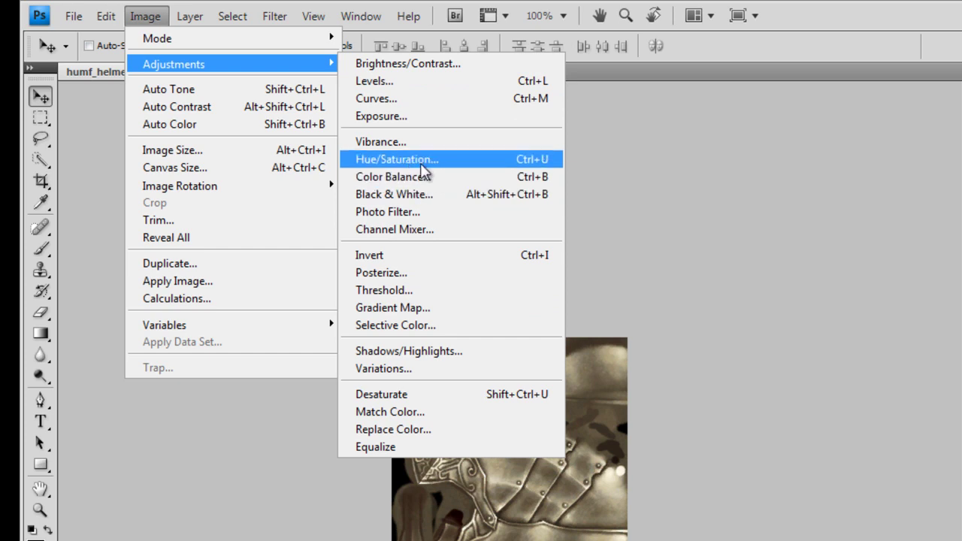
- In Color Balance, shift the helmet's midtones strongly towards red
{"action": "left_click", "coordinate": [505, 177]}
{"action": "left_click", "coordinate": [432, 182]}
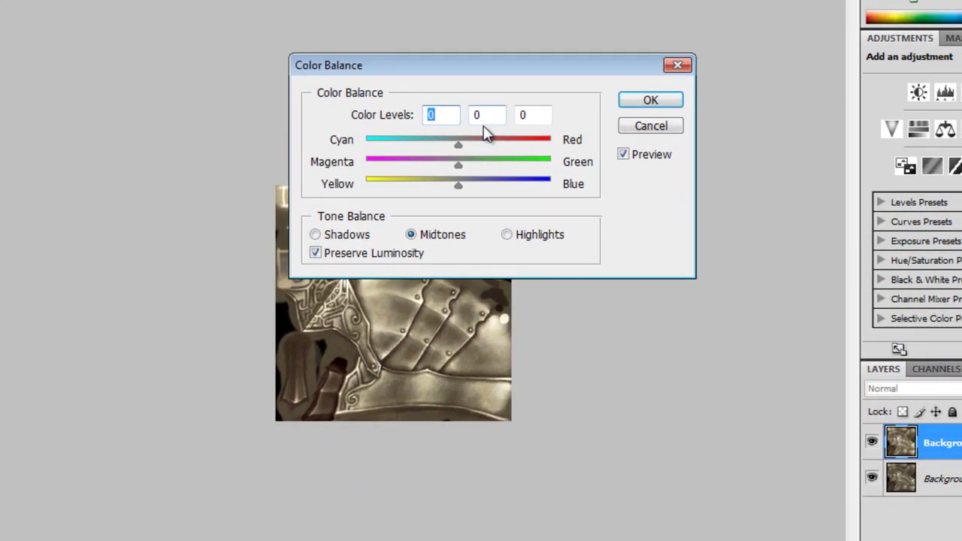
{"action": "left_click_drag", "start_coordinate": [417, 152], "coordinate": [624, 46]}
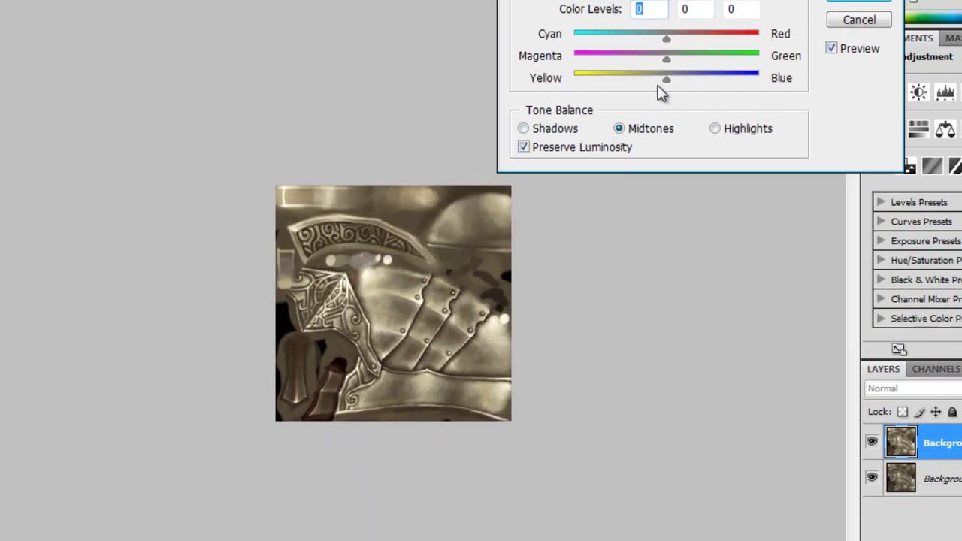
{"action": "left_click_drag", "start_coordinate": [666, 78], "coordinate": [750, 78]}
{"action": "mouse_move", "coordinate": [666, 60]}
{"action": "left_mouse_down"}
{"action": "mouse_move", "coordinate": [761, 66]}
{"action": "mouse_move", "coordinate": [611, 66]}
{"action": "left_mouse_up"}
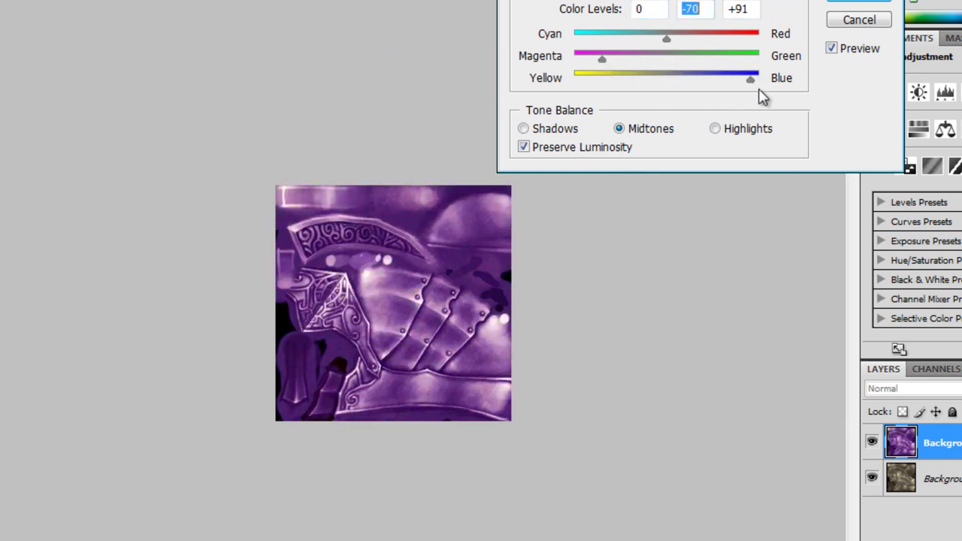
{"action": "mouse_move", "coordinate": [750, 79]}
{"action": "left_mouse_down"}
{"action": "mouse_move", "coordinate": [604, 79]}
{"action": "mouse_move", "coordinate": [614, 58]}
{"action": "left_mouse_up"}
{"action": "left_click_drag", "start_coordinate": [669, 37], "coordinate": [754, 36]}
- Set the shadow colour levels to +6, -34, -84 and apply the colour balance
{"action": "left_click", "coordinate": [524, 128]}
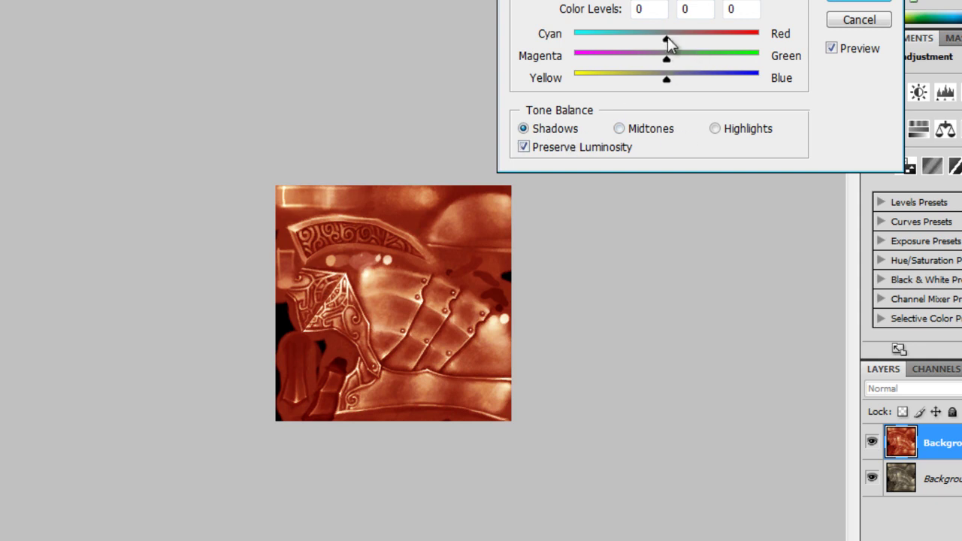
{"action": "mouse_move", "coordinate": [668, 37]}
{"action": "left_mouse_down"}
{"action": "mouse_move", "coordinate": [660, 60]}
{"action": "mouse_move", "coordinate": [638, 70]}
{"action": "mouse_move", "coordinate": [713, 80]}
{"action": "mouse_move", "coordinate": [590, 83]}
{"action": "left_mouse_up"}
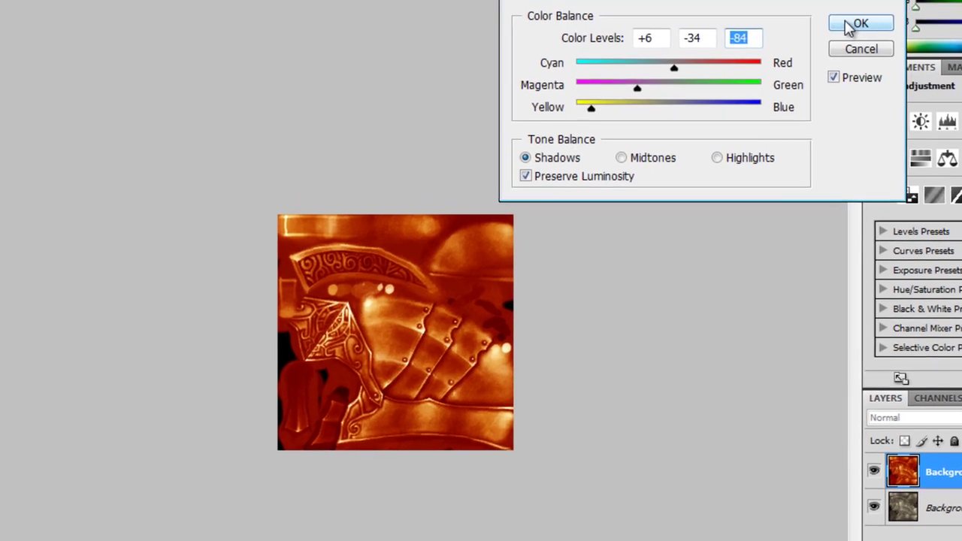
{"action": "left_click", "coordinate": [848, 1]}
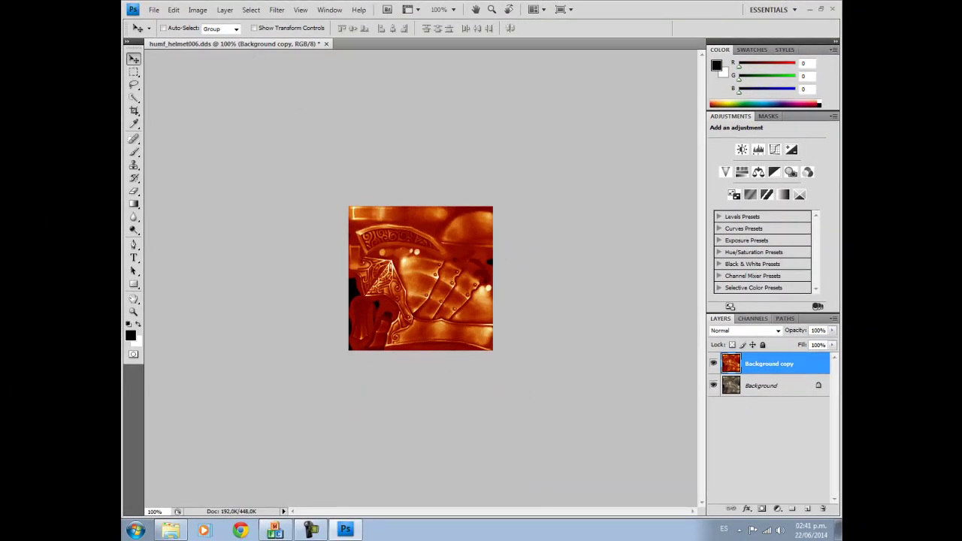
- Flatten the Background copy and Background layers into a single Background layer
{"action": "right_click", "coordinate": [765, 386]}
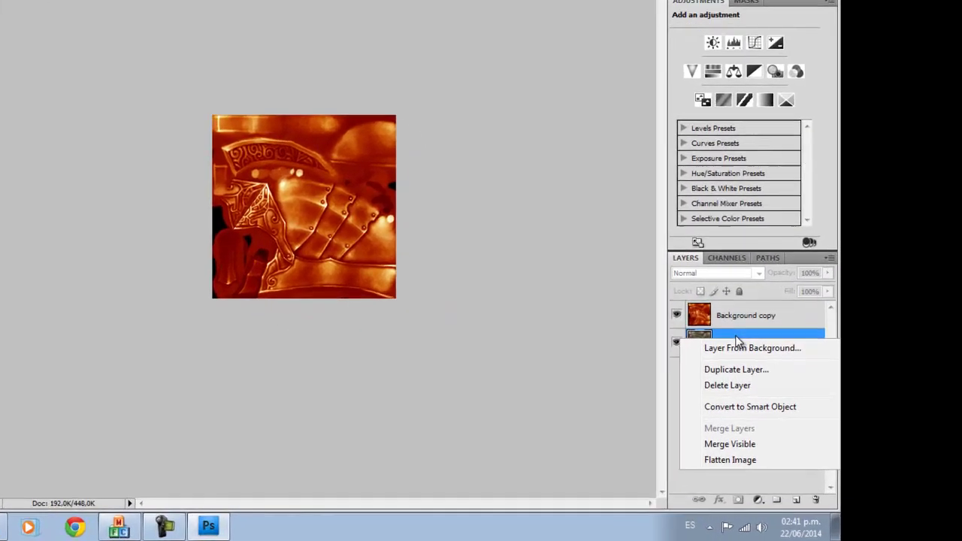
{"action": "left_click", "coordinate": [761, 380]}
{"action": "right_click", "coordinate": [722, 310]}
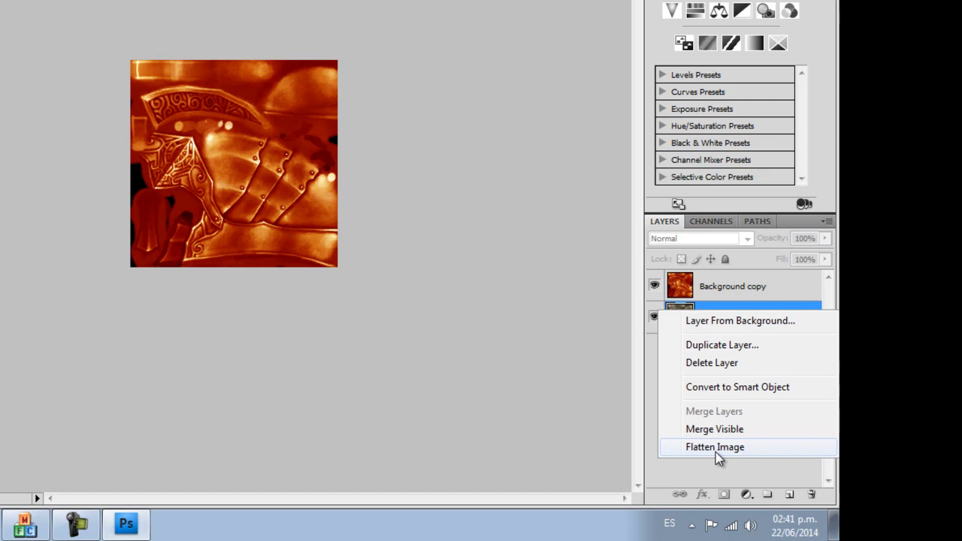
{"action": "left_click", "coordinate": [716, 452]}
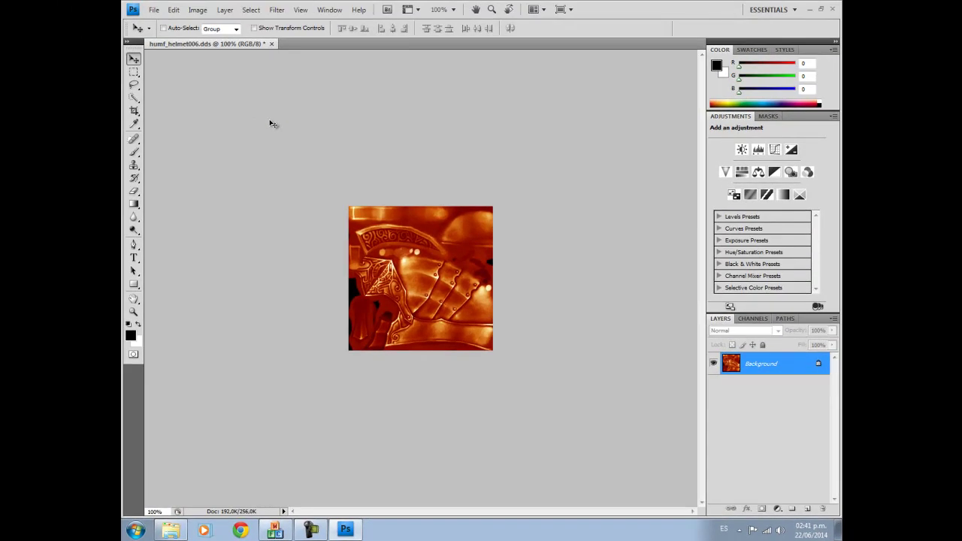
- Save humf_helmet006 as a DXT1 DDS without alpha and minimize Photoshop
{"action": "key", "text": "ctrl+s"}
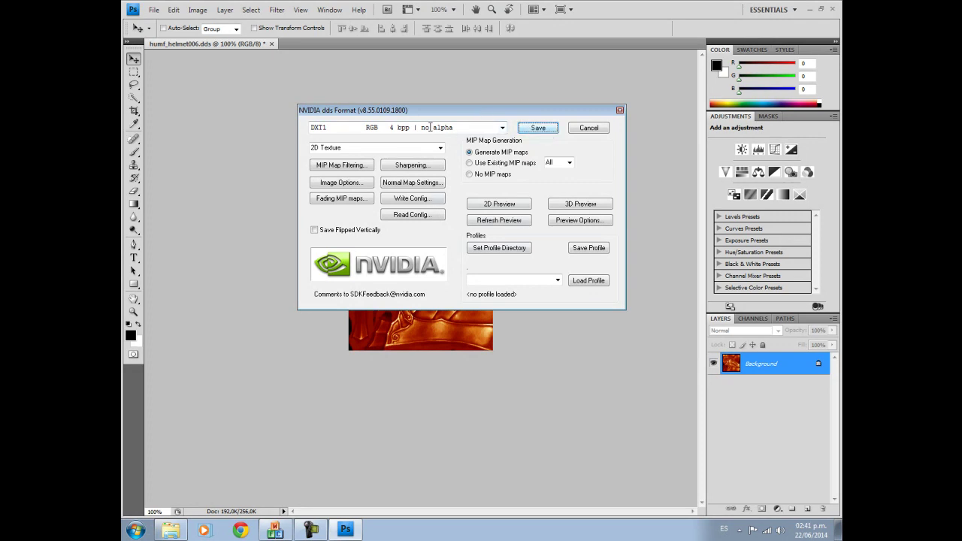
{"action": "left_click", "coordinate": [539, 129]}
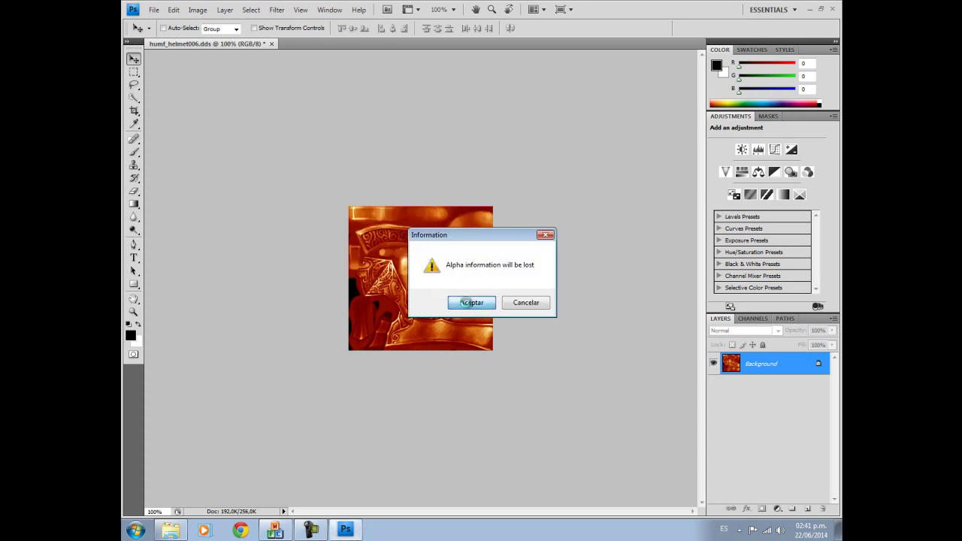
{"action": "left_click", "coordinate": [468, 303]}
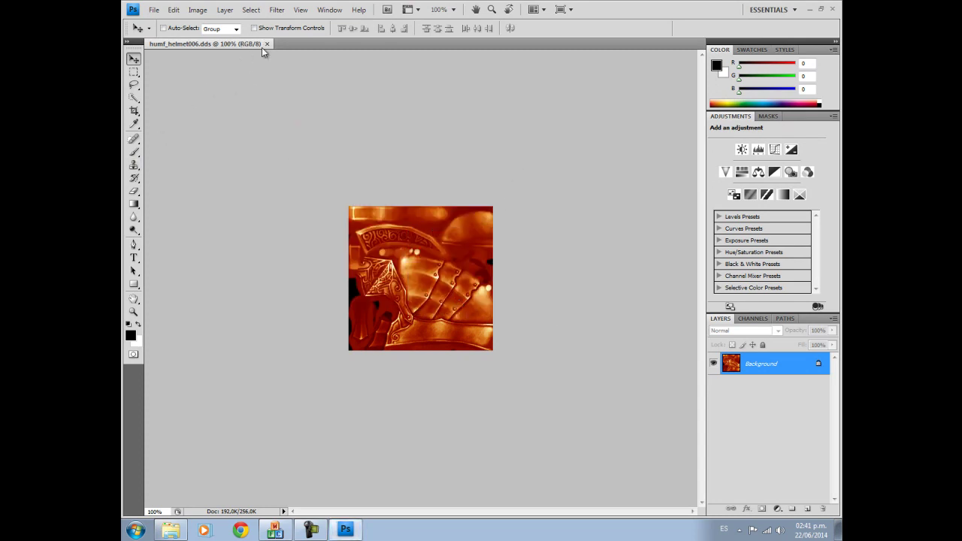
{"action": "left_click", "coordinate": [809, 9]}
- Review the GameGroups01 game server and database IPs (127.0.0.1) in Server Patch Config, then minimize it
{"action": "right_click", "coordinate": [438, 228]}
{"action": "left_click", "coordinate": [349, 240]}
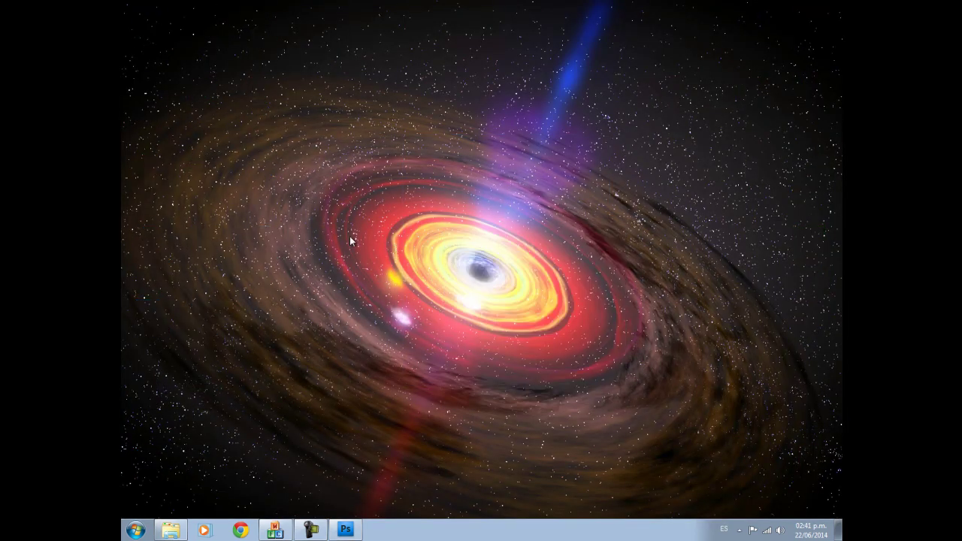
{"action": "left_click", "coordinate": [273, 529]}
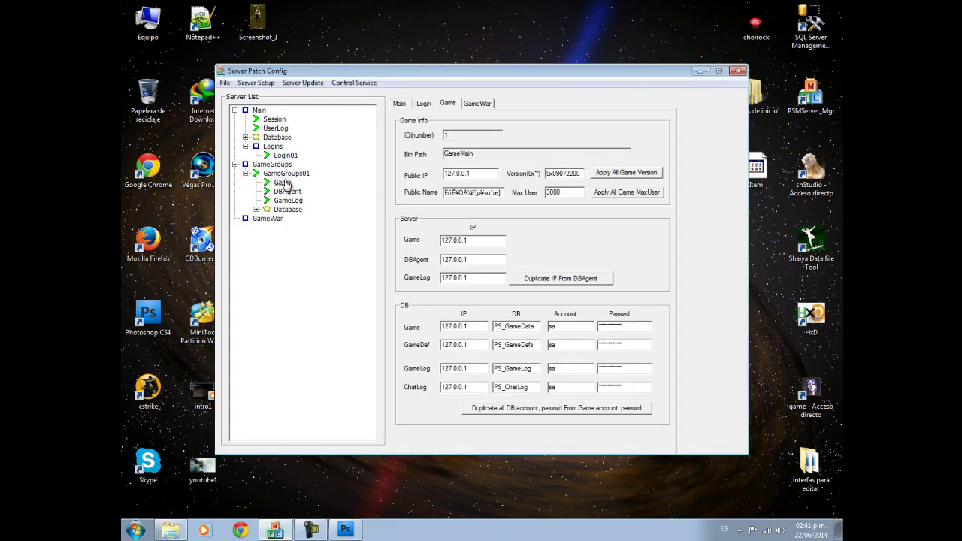
{"action": "left_click", "coordinate": [701, 70]}
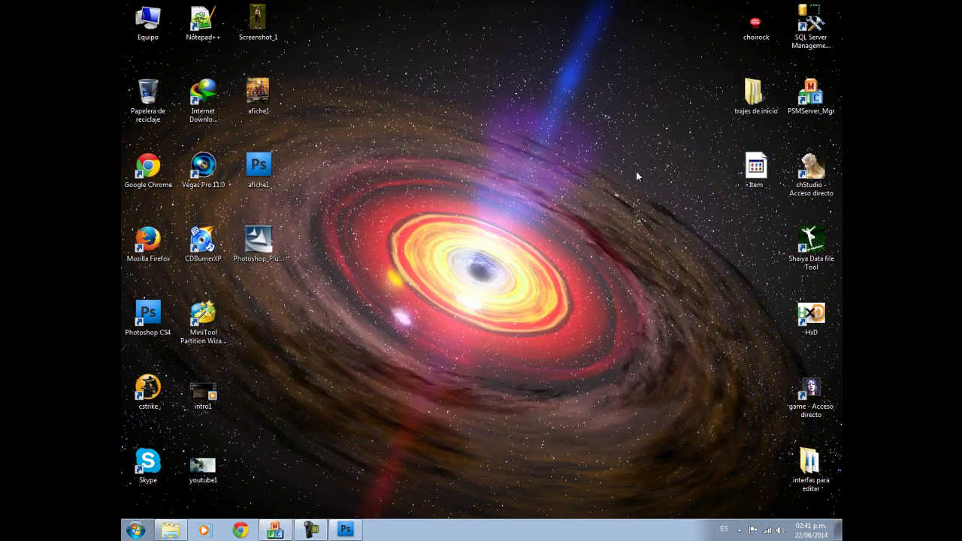
- Open the data archive from C:\Shaiya EP4 Client in Shaiya Data File Tool
{"action": "double_click", "coordinate": [817, 386]}
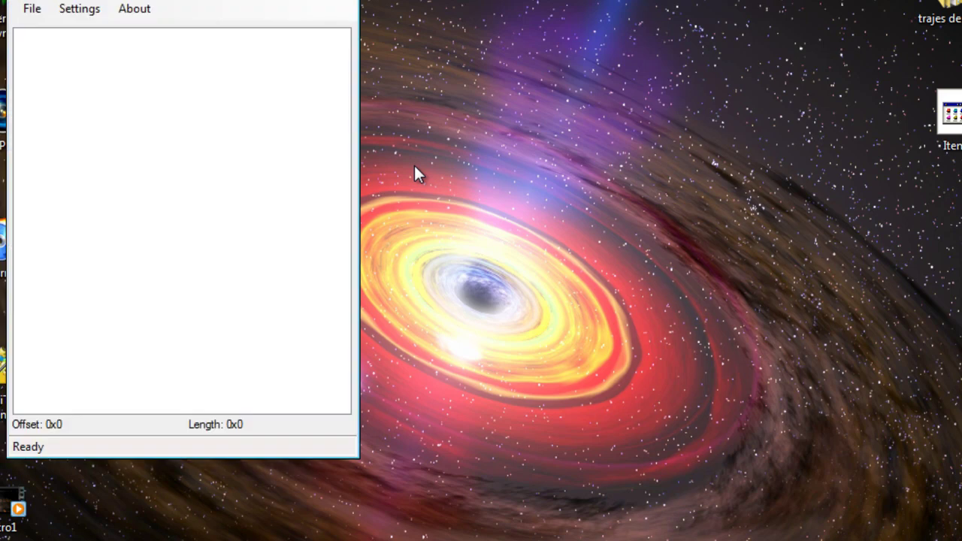
{"action": "left_click_drag", "start_coordinate": [172, 2], "coordinate": [424, 2]}
{"action": "left_click", "coordinate": [281, 21]}
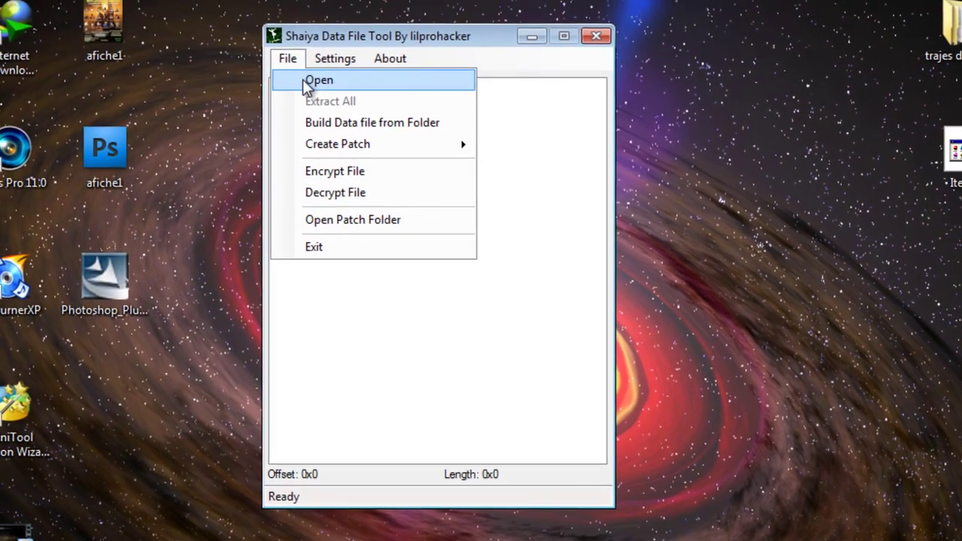
{"action": "left_click", "coordinate": [304, 41]}
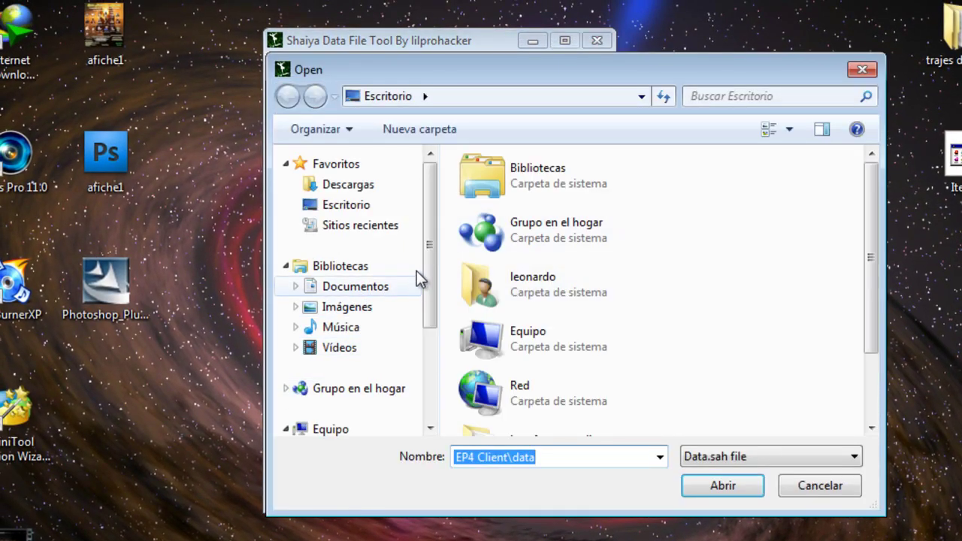
{"action": "left_click_drag", "start_coordinate": [428, 274], "coordinate": [431, 408]}
{"action": "left_click", "coordinate": [351, 299]}
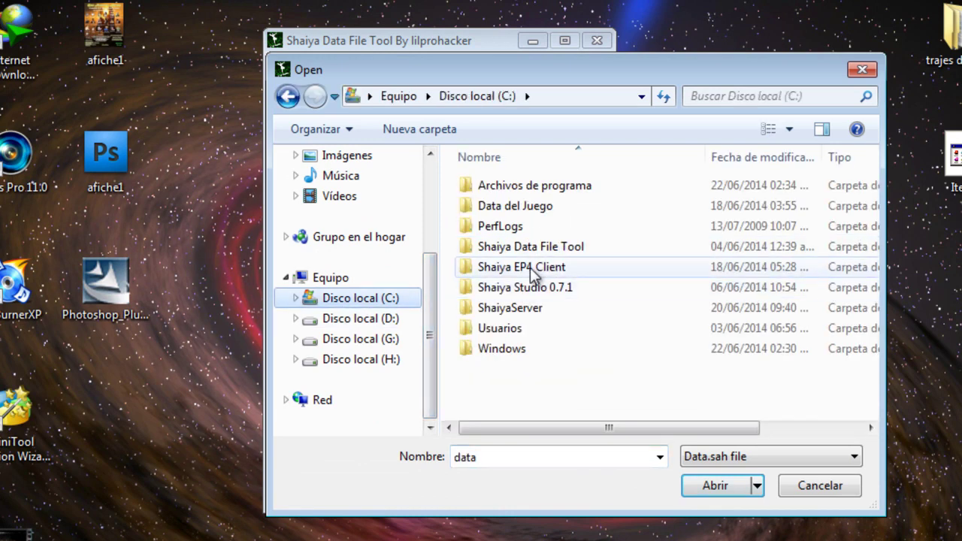
{"action": "double_click", "coordinate": [533, 274]}
{"action": "left_click", "coordinate": [506, 190]}
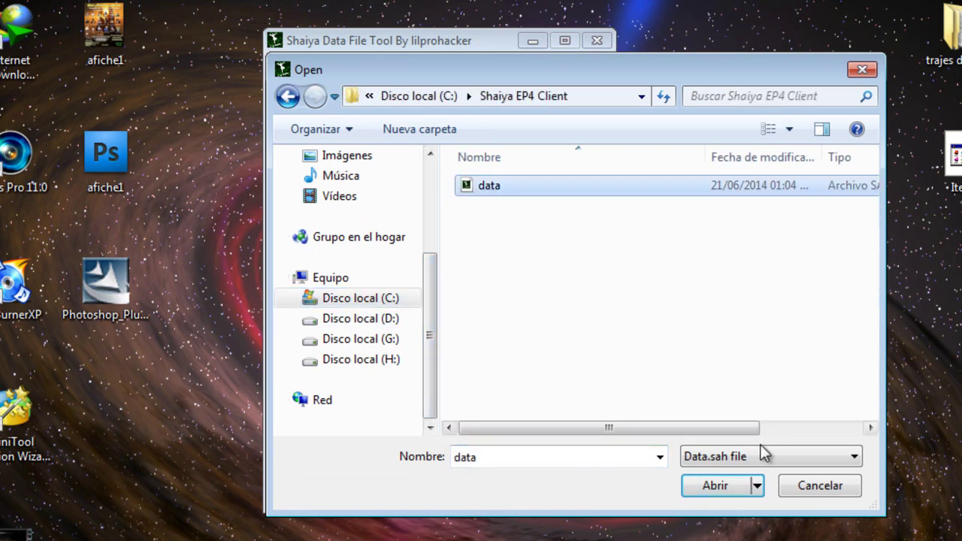
{"action": "left_click", "coordinate": [700, 487]}
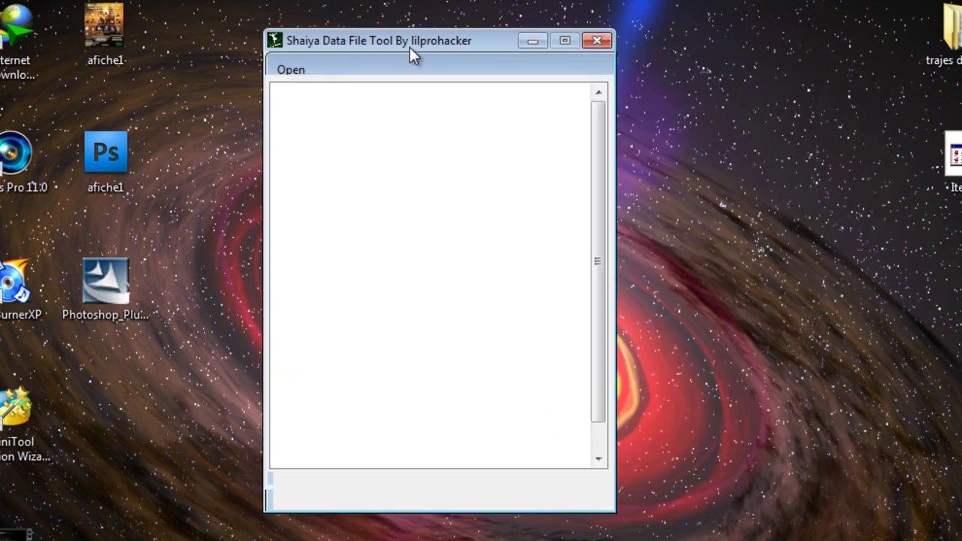
- Expand Character > Human > DDS and scroll to humf_helmet006.dds
{"action": "left_click_drag", "start_coordinate": [409, 40], "coordinate": [464, 24]}
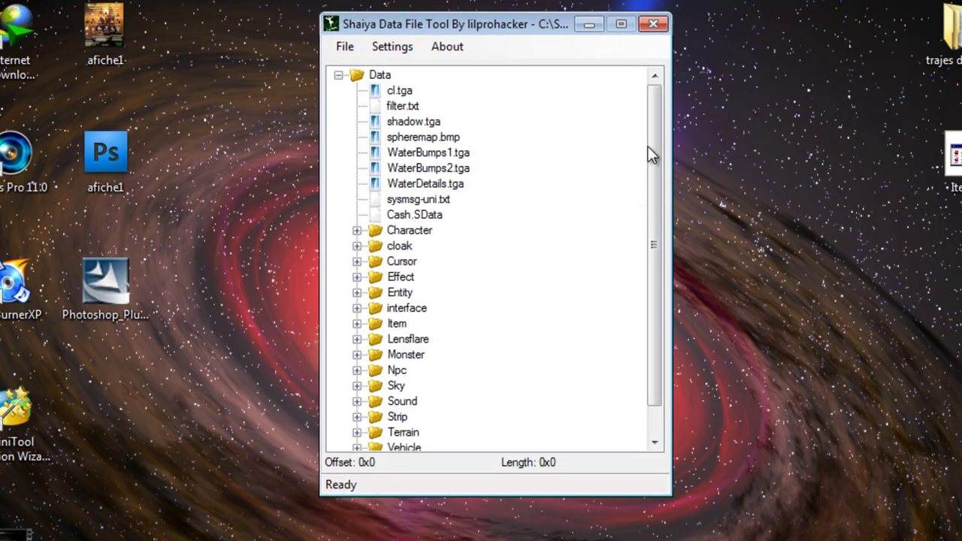
{"action": "left_click_drag", "start_coordinate": [655, 152], "coordinate": [659, 194]}
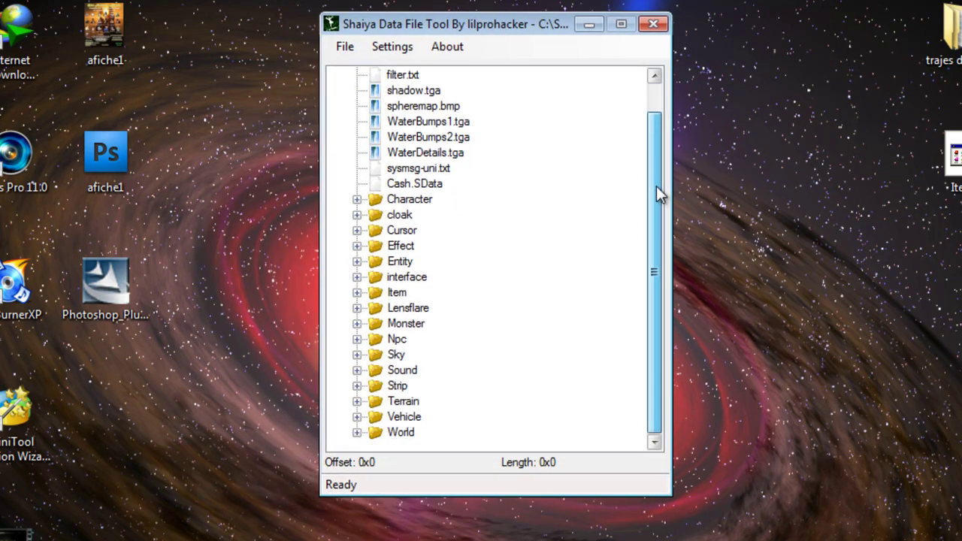
{"action": "left_click", "coordinate": [357, 200]}
{"action": "left_click", "coordinate": [376, 277]}
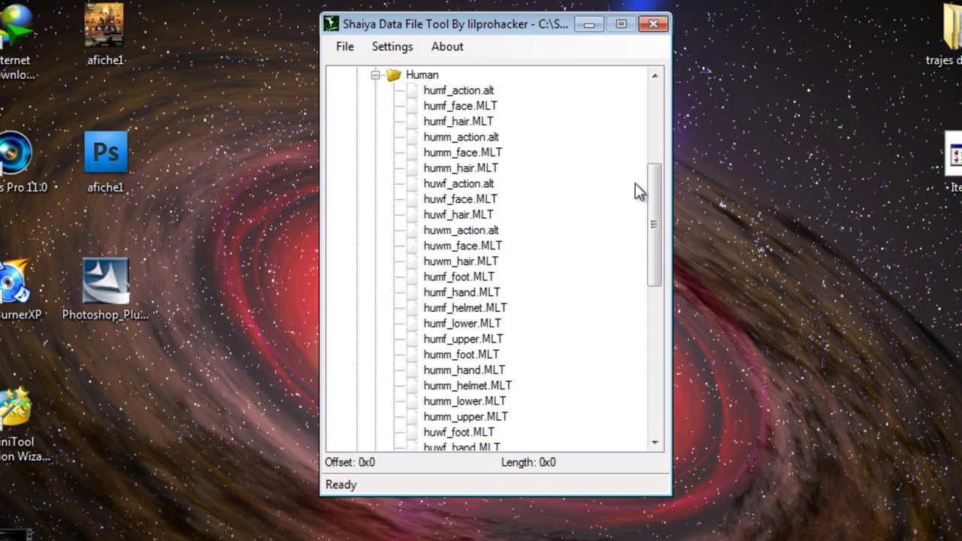
{"action": "left_click_drag", "start_coordinate": [656, 197], "coordinate": [657, 276]}
{"action": "scroll", "coordinate": [455, 194], "scroll_direction": "down", "scroll_amount": 3}
{"action": "left_click", "coordinate": [393, 215]}
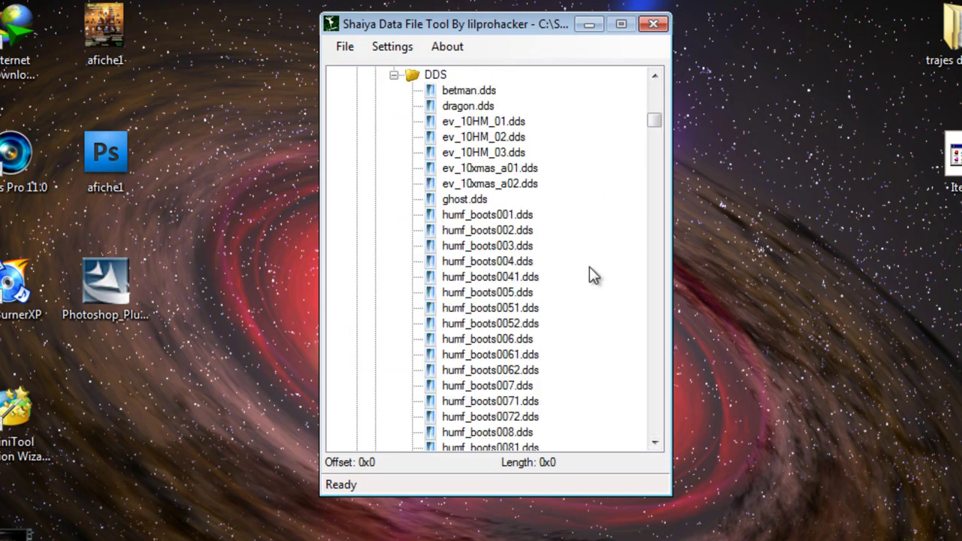
{"action": "left_click_drag", "start_coordinate": [655, 120], "coordinate": [657, 150]}
- Preview the humf_helmet006.dds texture in the viewer, then close it
{"action": "left_click", "coordinate": [484, 199]}
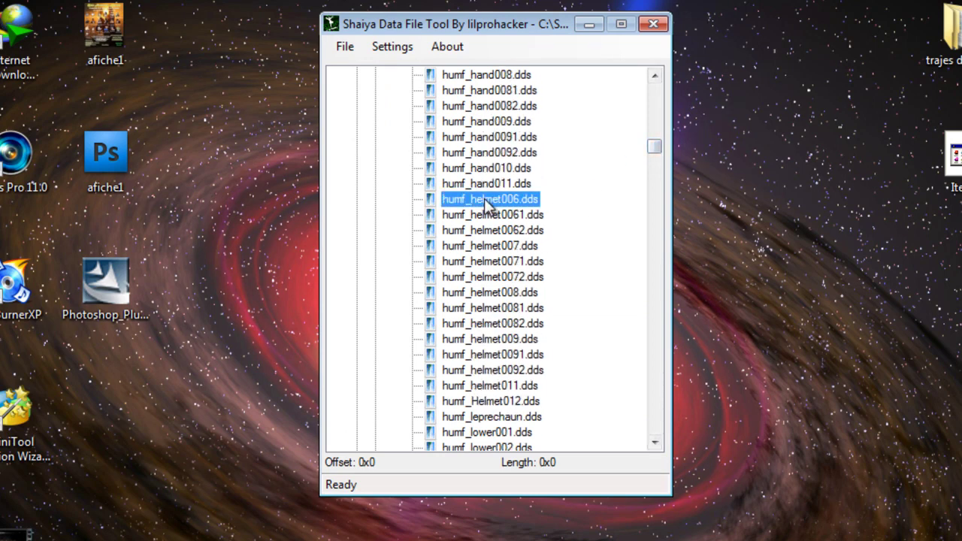
{"action": "right_click", "coordinate": [484, 199]}
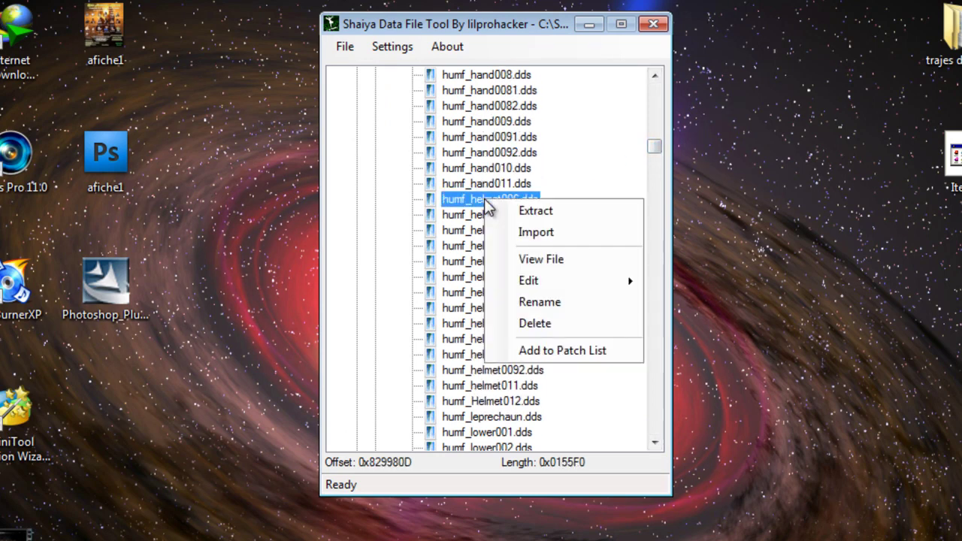
{"action": "left_click", "coordinate": [534, 260]}
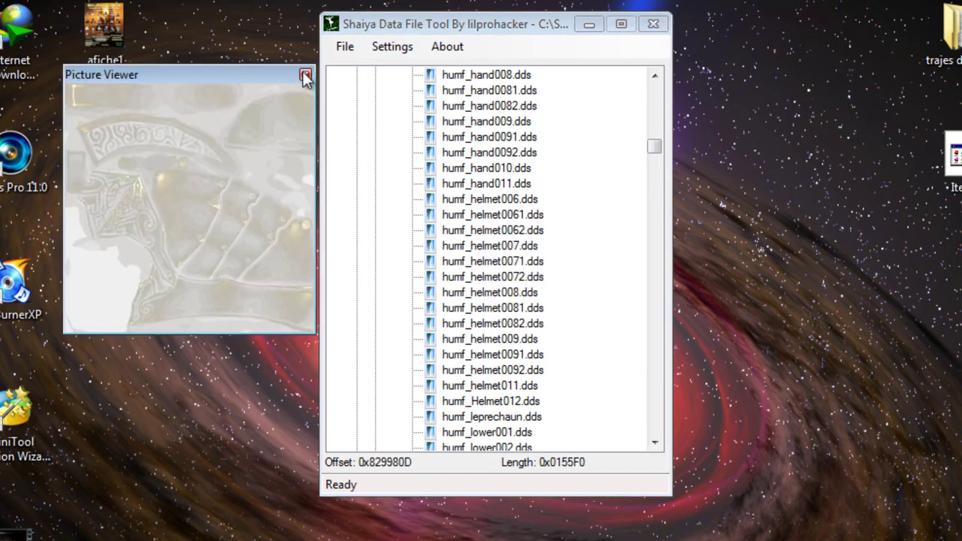
{"action": "left_click", "coordinate": [306, 76]}
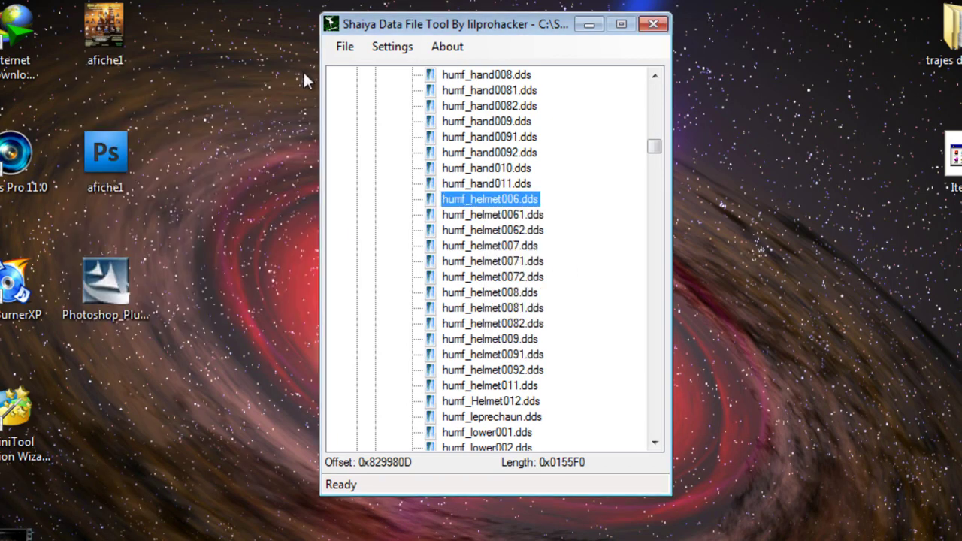
- Import the edited humf_helmet006.dds from C:\Data del Juego\data\Character\Human\DDS, then minimize the tool
{"action": "right_click", "coordinate": [468, 198]}
{"action": "left_click", "coordinate": [521, 231]}
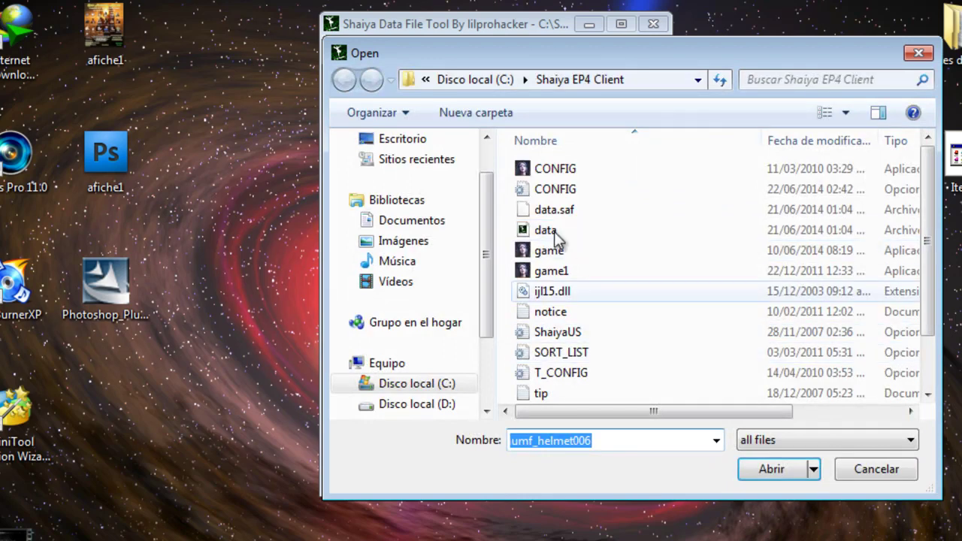
{"action": "left_click", "coordinate": [457, 384]}
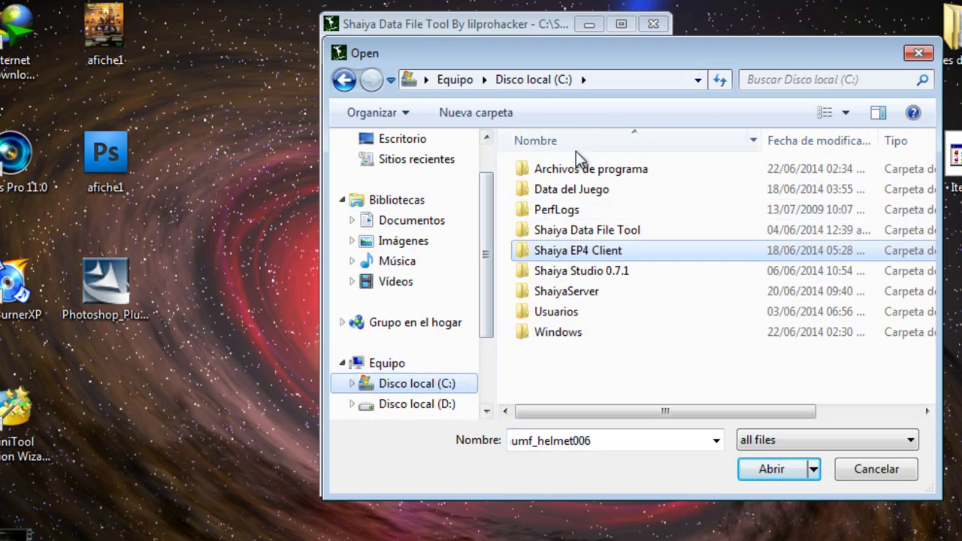
{"action": "left_click", "coordinate": [580, 193]}
{"action": "double_click", "coordinate": [580, 193]}
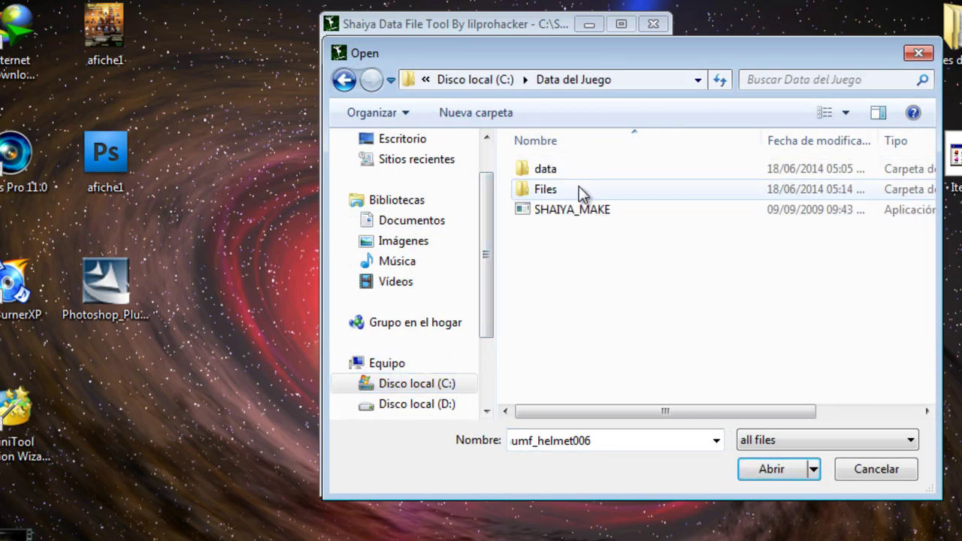
{"action": "double_click", "coordinate": [556, 170]}
{"action": "double_click", "coordinate": [556, 172]}
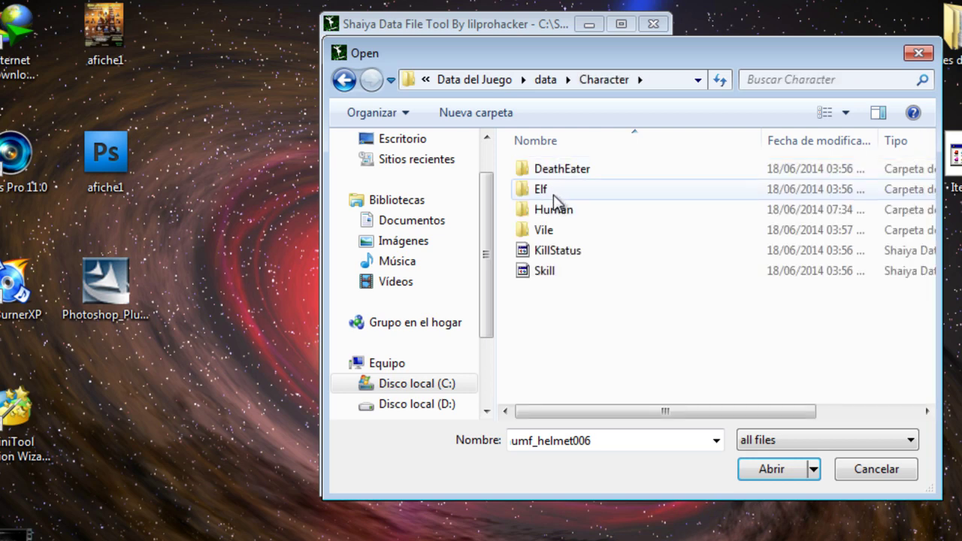
{"action": "double_click", "coordinate": [554, 211]}
{"action": "double_click", "coordinate": [555, 211]}
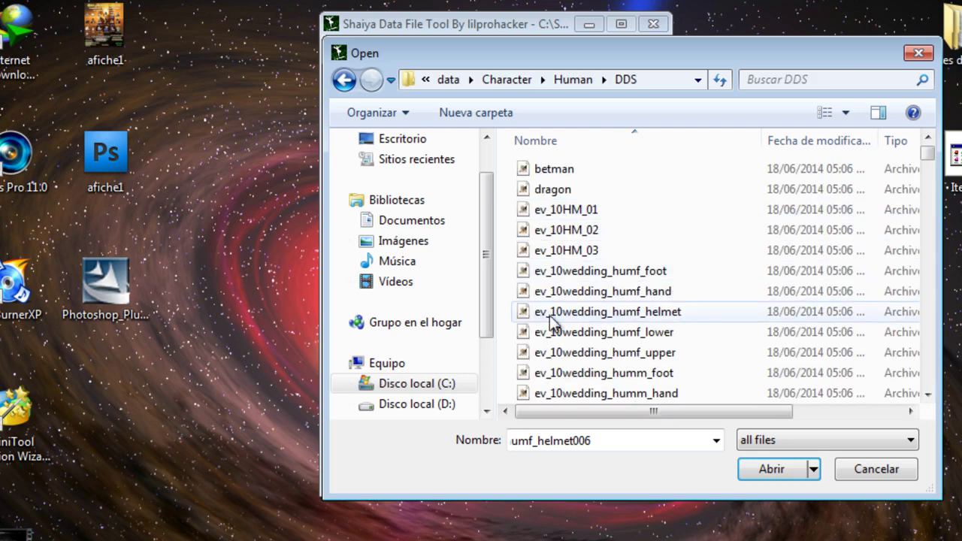
{"action": "scroll", "coordinate": [931, 212], "scroll_direction": "down", "scroll_amount": 4}
{"action": "scroll", "coordinate": [931, 212], "scroll_direction": "down", "scroll_amount": 10}
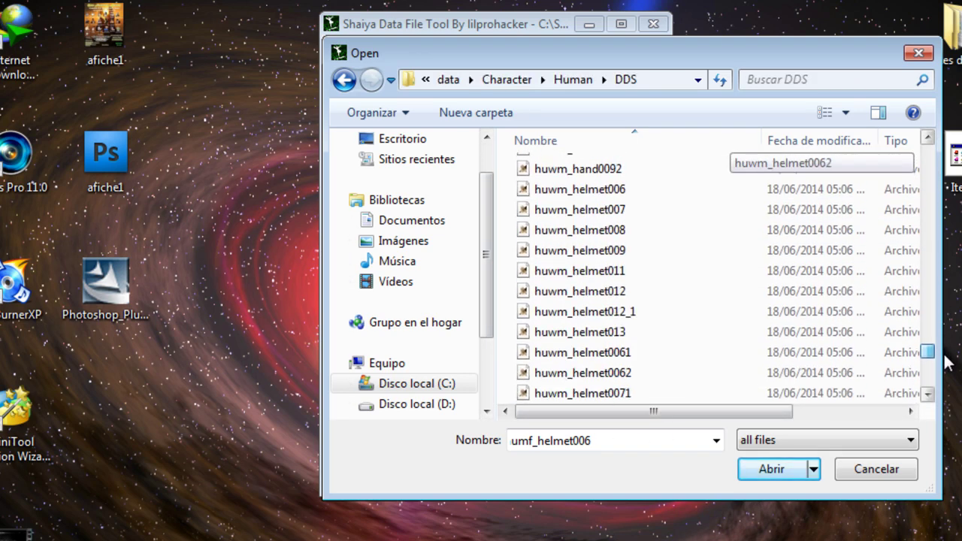
{"action": "scroll", "coordinate": [931, 212], "scroll_direction": "up", "scroll_amount": 20}
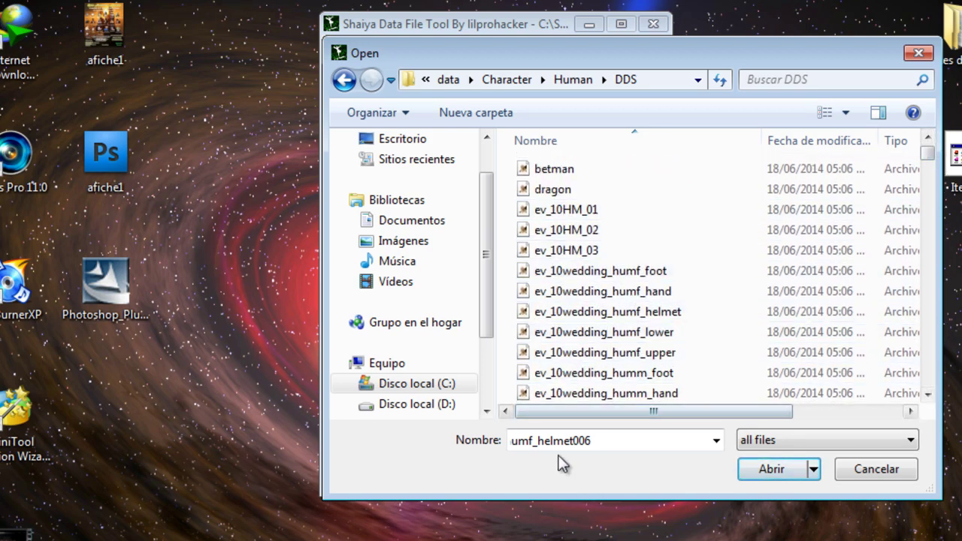
{"action": "left_click", "coordinate": [766, 474]}
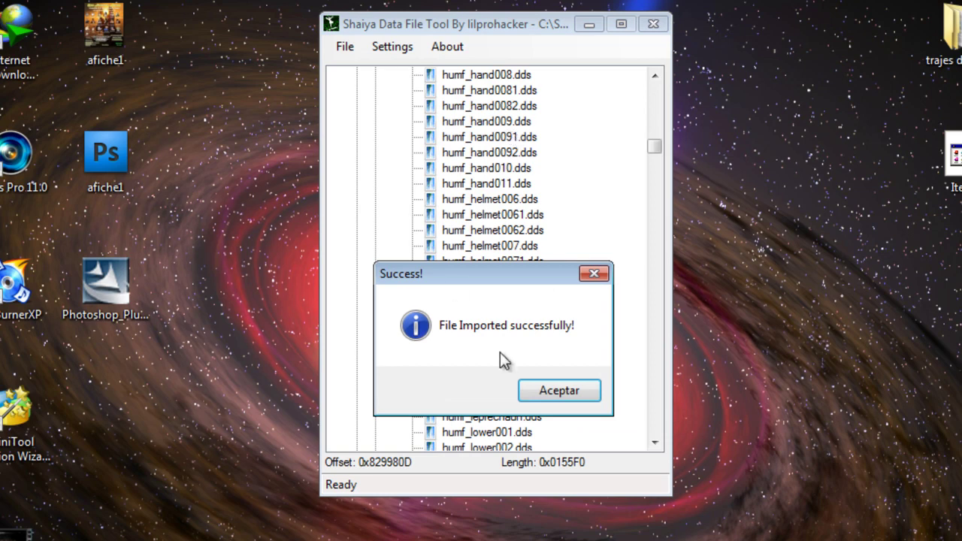
{"action": "left_click", "coordinate": [557, 392]}
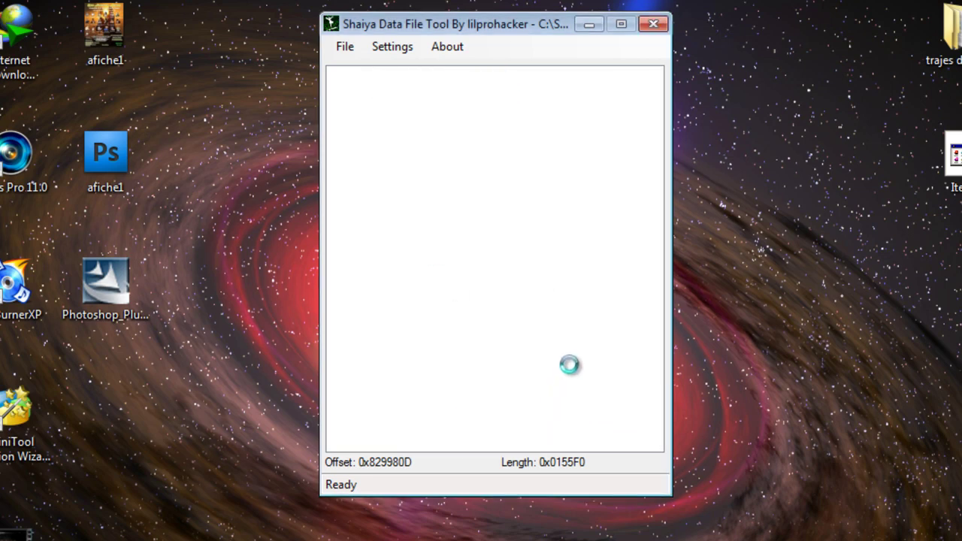
{"action": "left_click", "coordinate": [588, 27]}
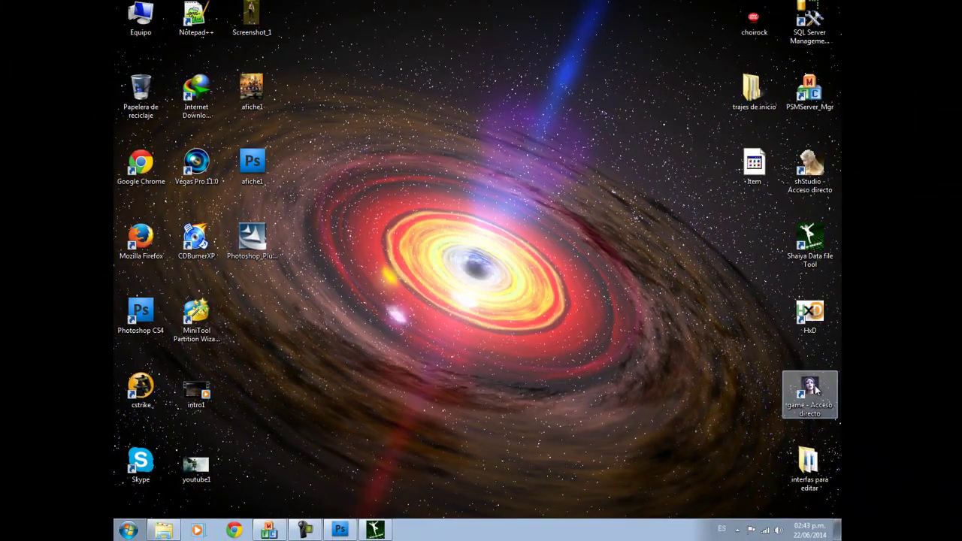
- Launch Shaiya and log in with the administrator account's username and password
{"action": "double_click", "coordinate": [813, 387]}
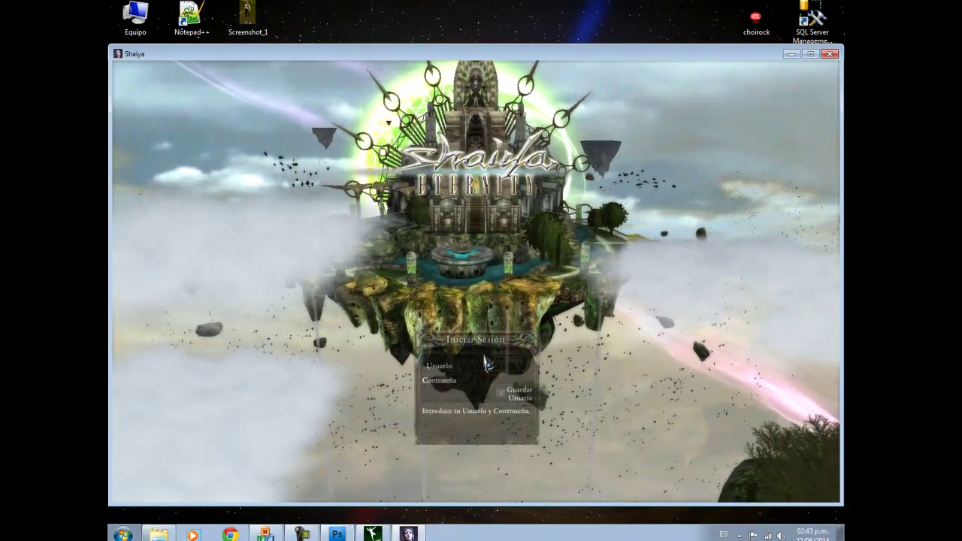
{"action": "type", "text": "ad"}
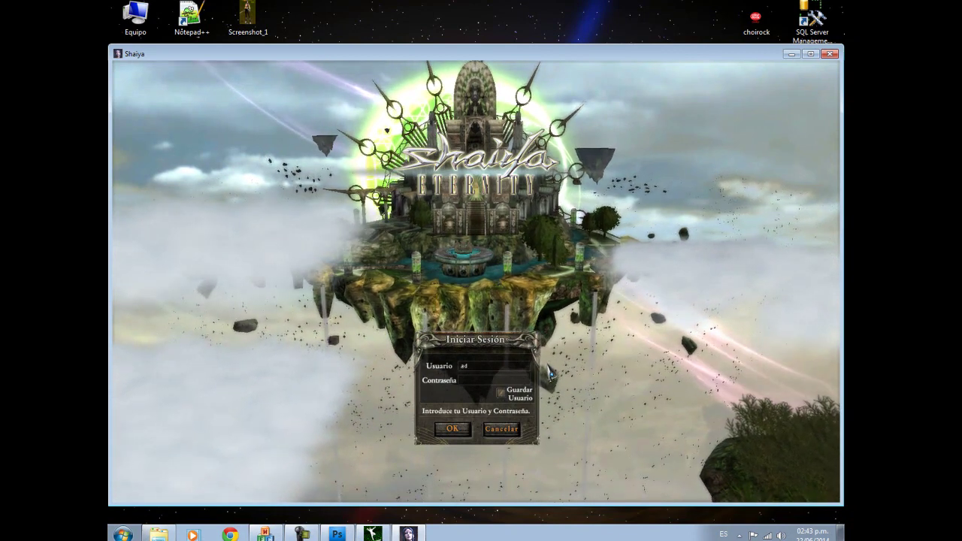
{"action": "type", "text": "min"}
{"action": "key", "text": "Tab"}
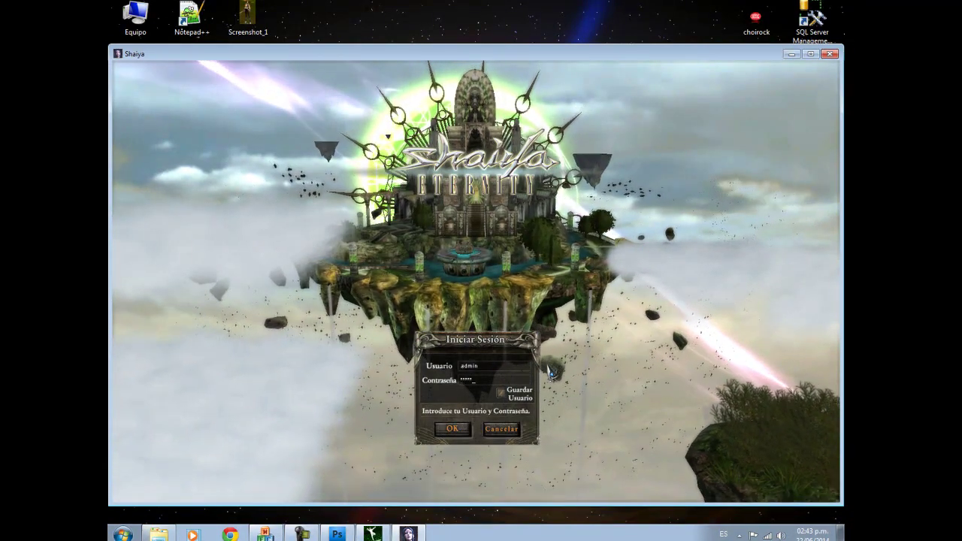
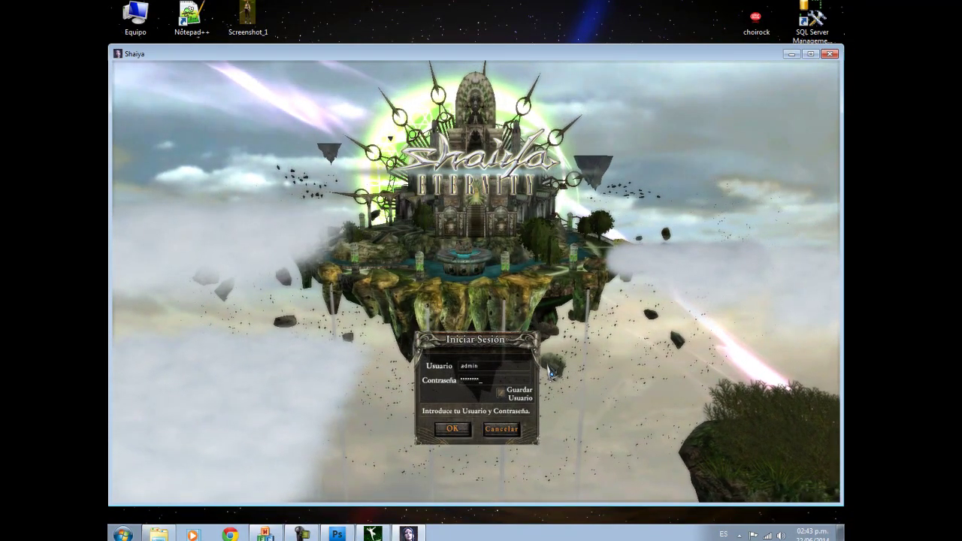
{"action": "key", "text": "Return"}
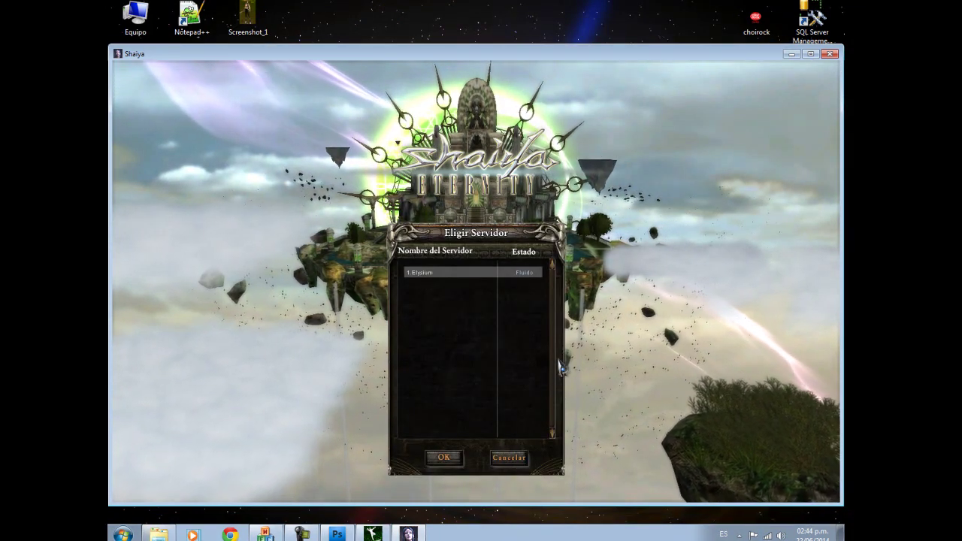
- Connect to Elysium, preview the level 1 Cura, then select the level 6 Luchador
{"action": "left_click", "coordinate": [445, 459]}
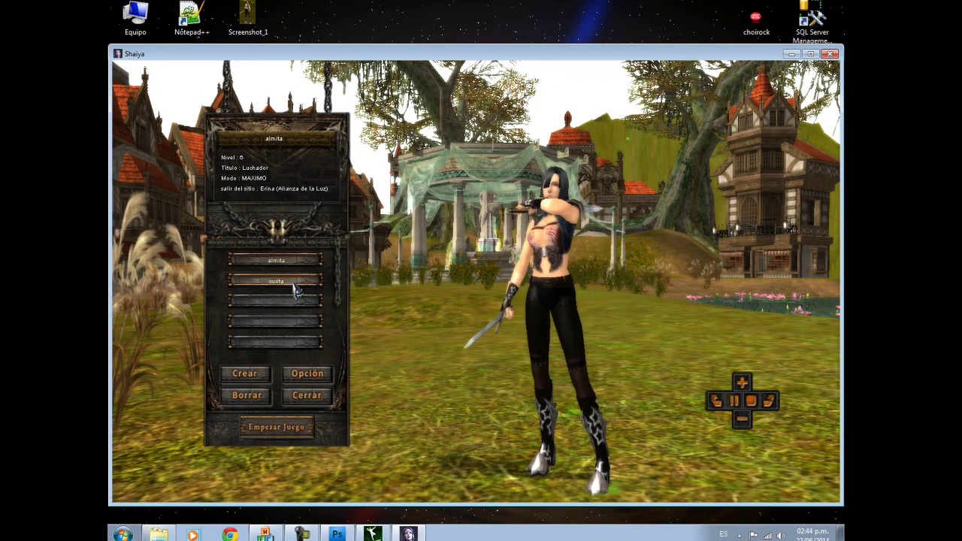
{"action": "left_click", "coordinate": [302, 284]}
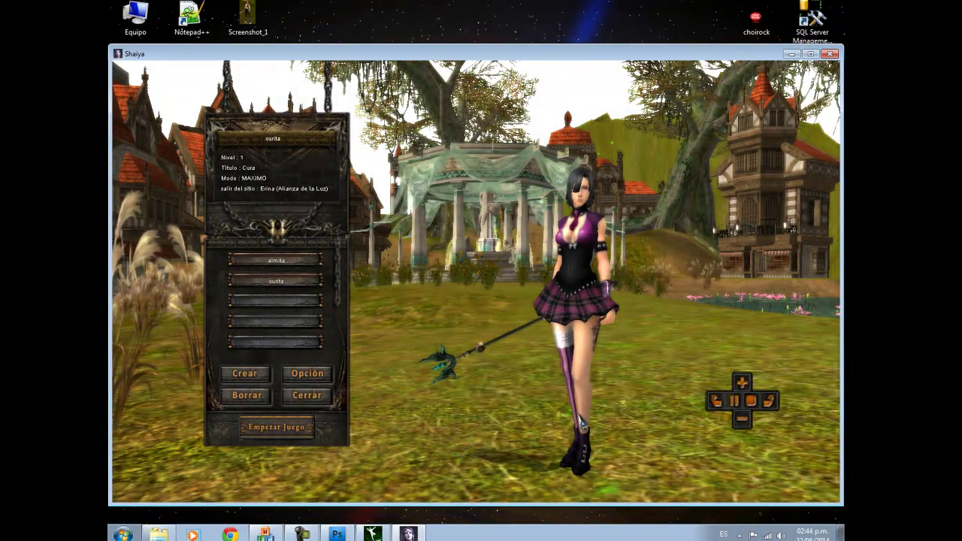
{"action": "left_click", "coordinate": [268, 262]}
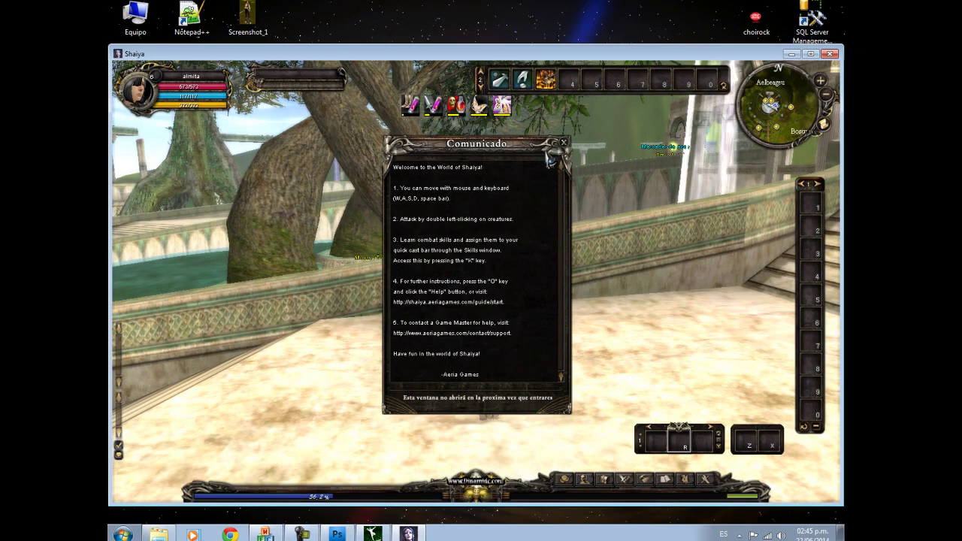
- Dismiss the welcome notice and turn off character transparency with the /char off command
{"action": "left_click", "coordinate": [564, 142]}
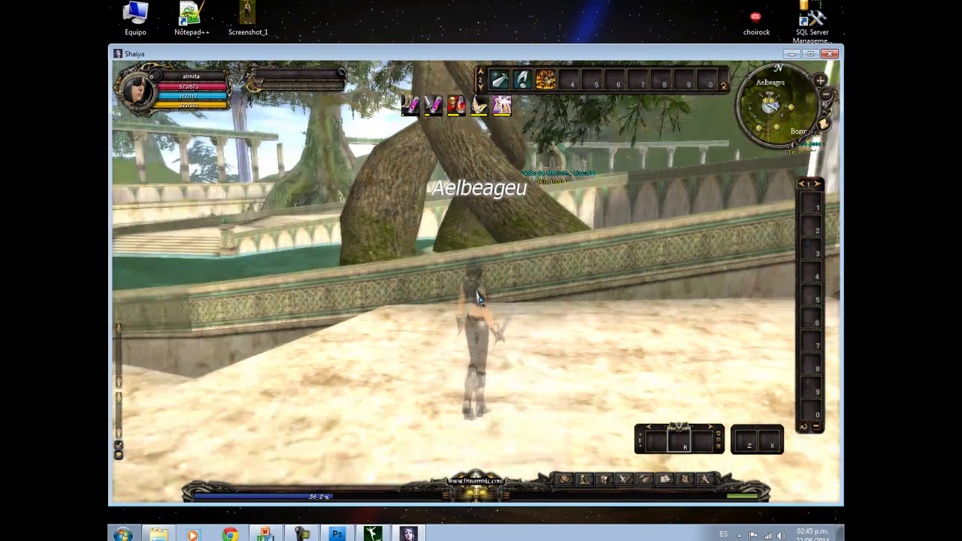
{"action": "key", "text": "a"}
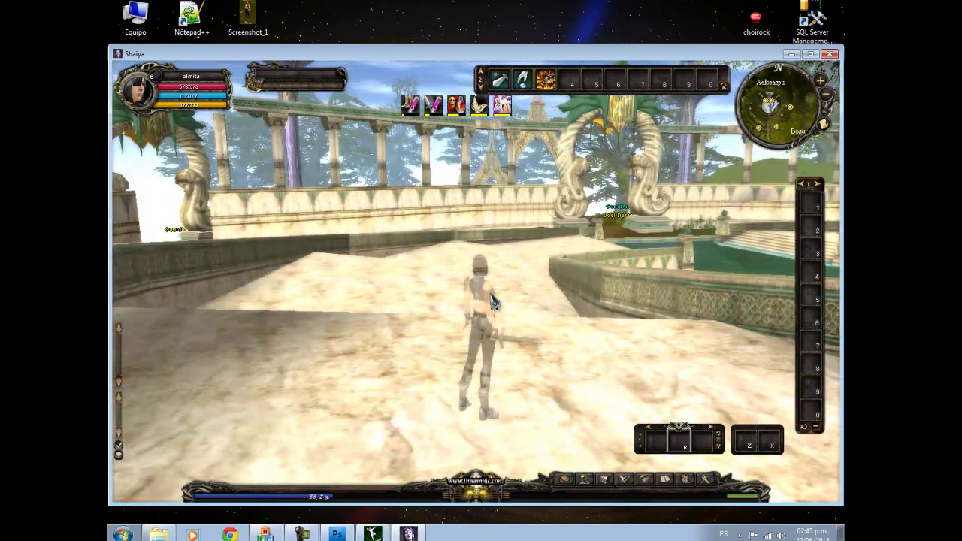
{"action": "key", "text": "Return"}
{"action": "type", "text": "/char off"}
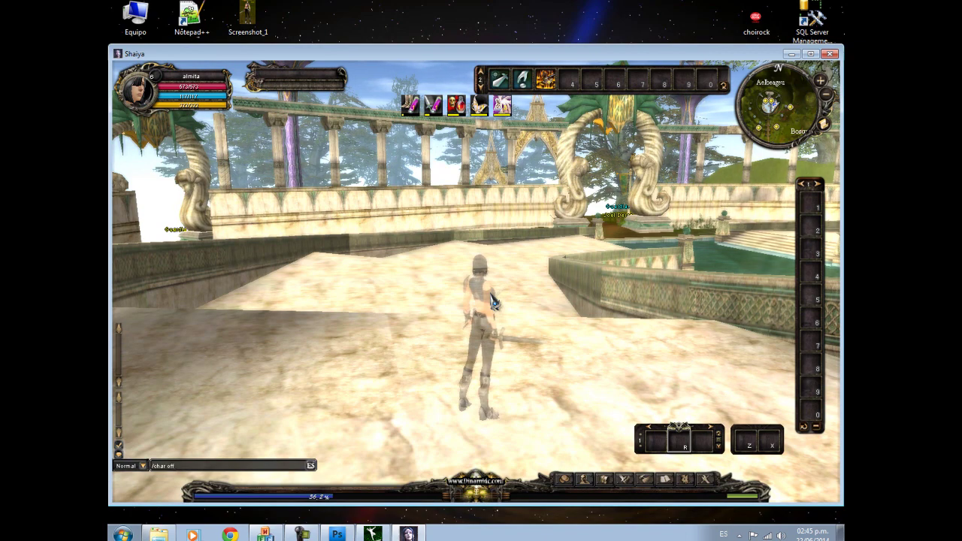
{"action": "key", "text": "Return"}
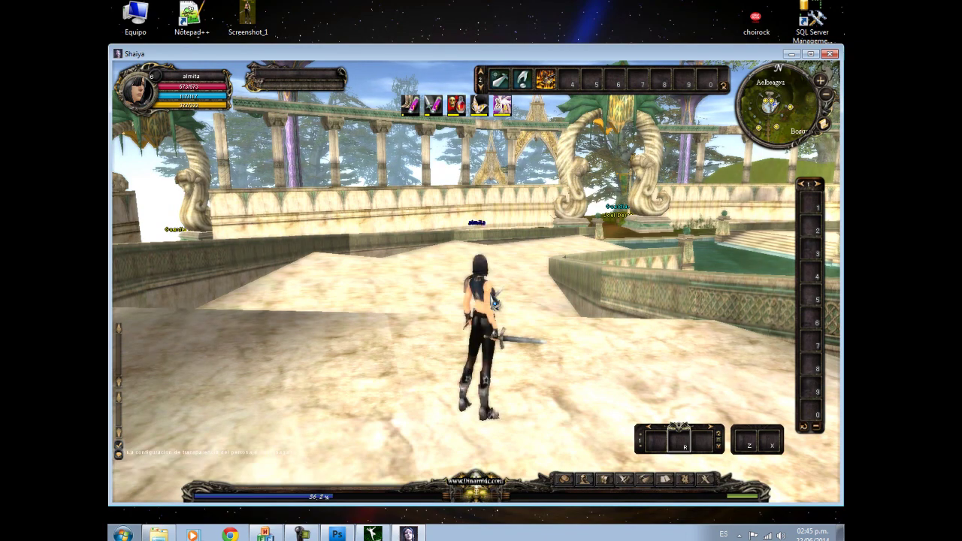
{"action": "key", "text": "Left"}
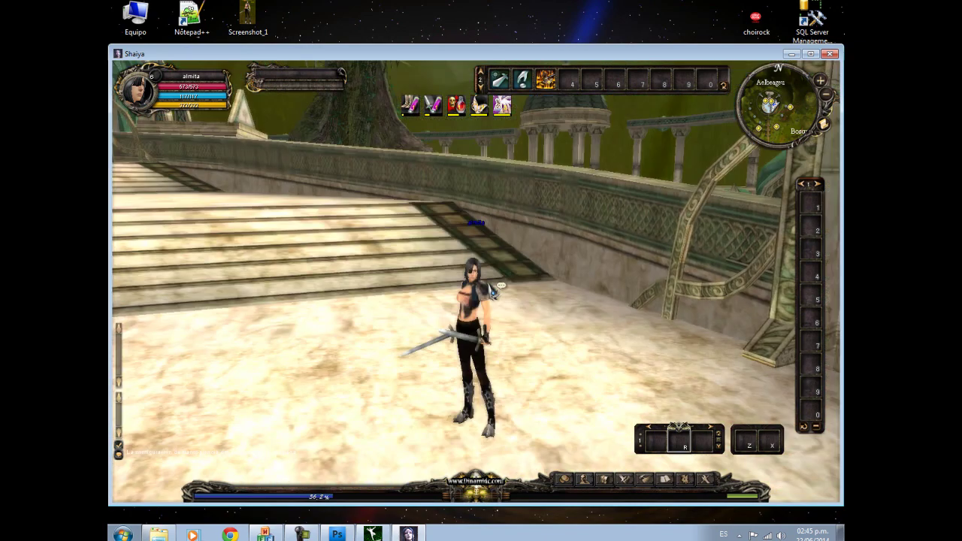
{"action": "key", "text": "Left"}
{"action": "key", "text": "Up"}
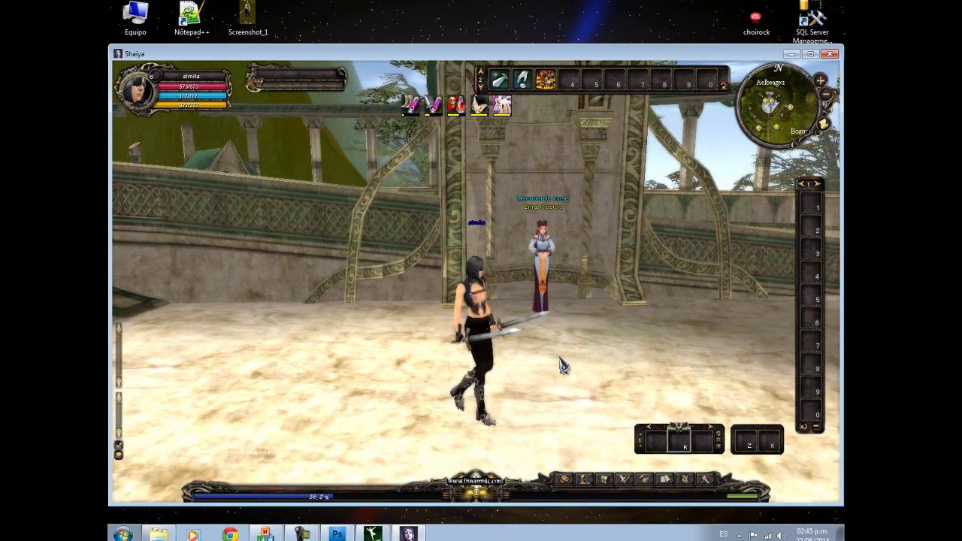
{"action": "key", "text": "Right"}
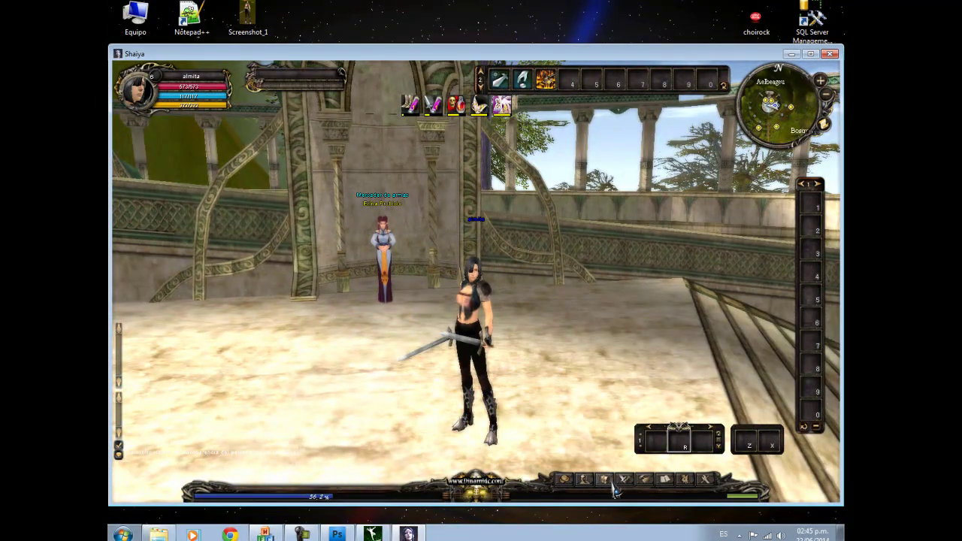
- Open the inventory and spawn a Casco Cobre helmet with /getitem 16 1
{"action": "left_click", "coordinate": [605, 479]}
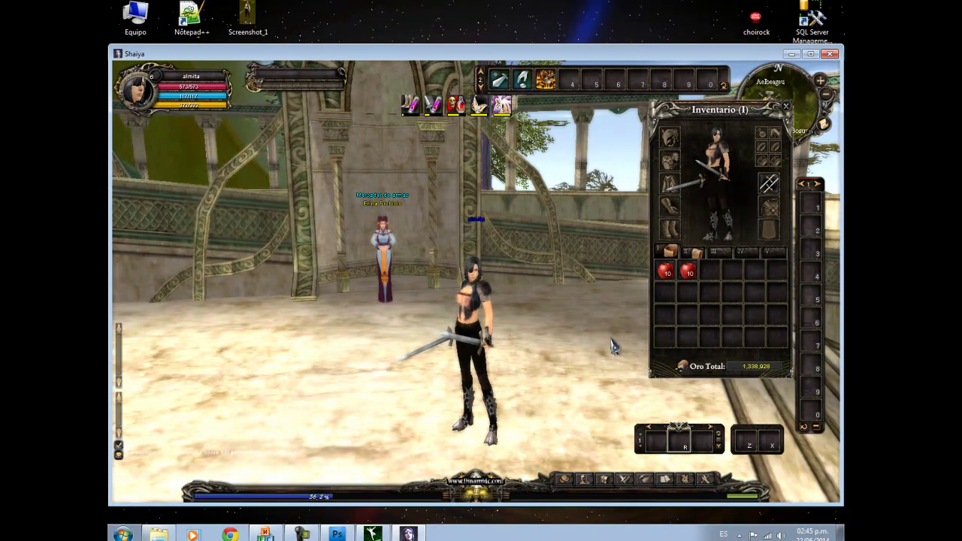
{"action": "key", "text": "Return"}
{"action": "type", "text": "/getitem 16 1"}
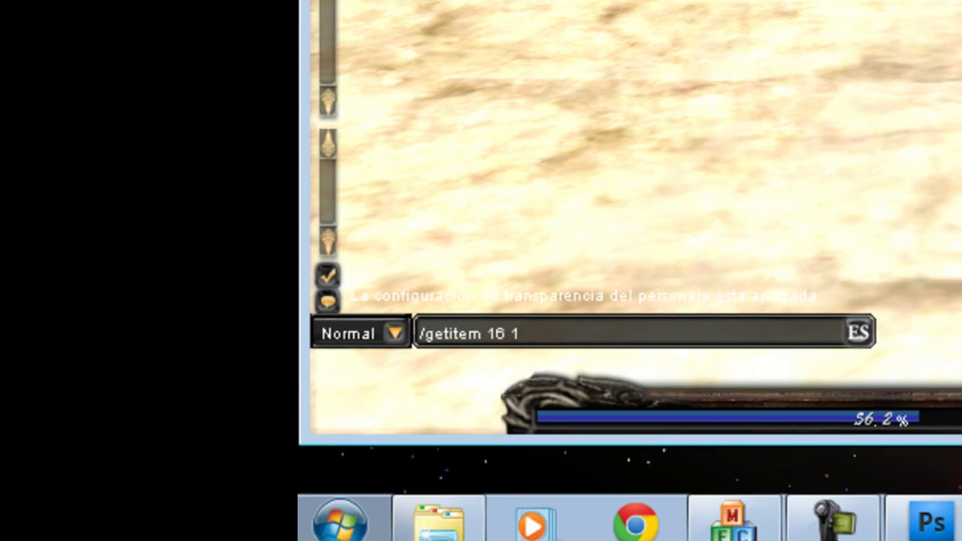
{"action": "key", "text": "Return"}
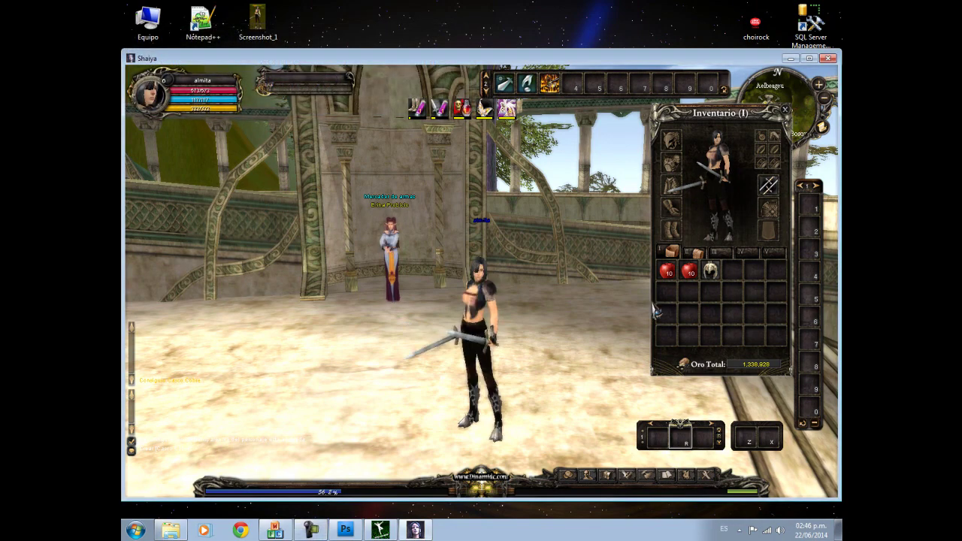
{"action": "mouse_move", "coordinate": [711, 269]}
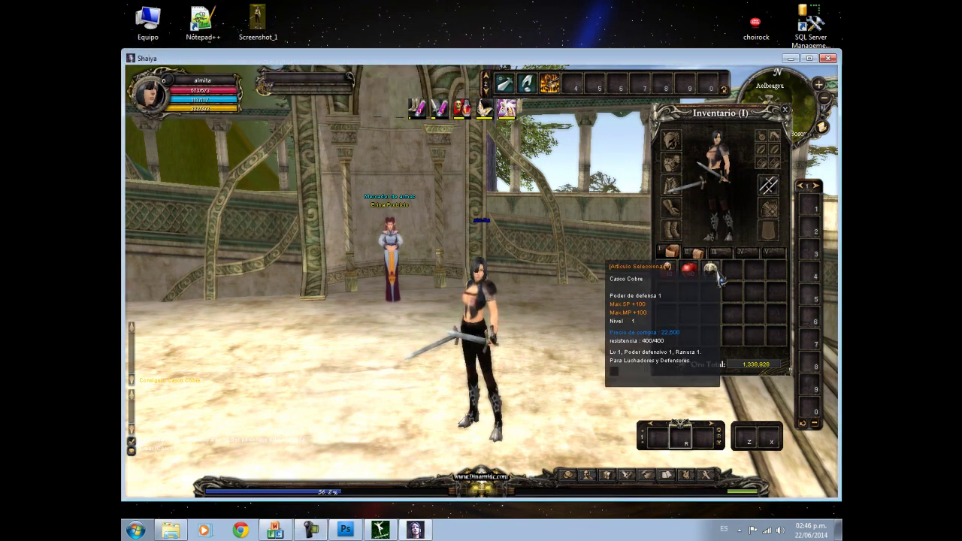
- Equip the Casco Cobre helmet and check the Opción Gráfica graphics settings
{"action": "right_click", "coordinate": [719, 277]}
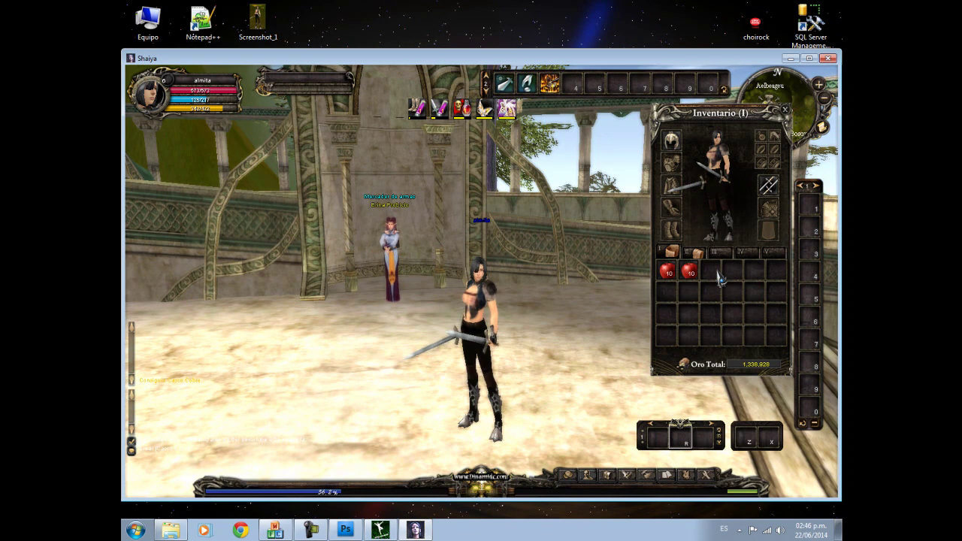
{"action": "left_click", "coordinate": [707, 477]}
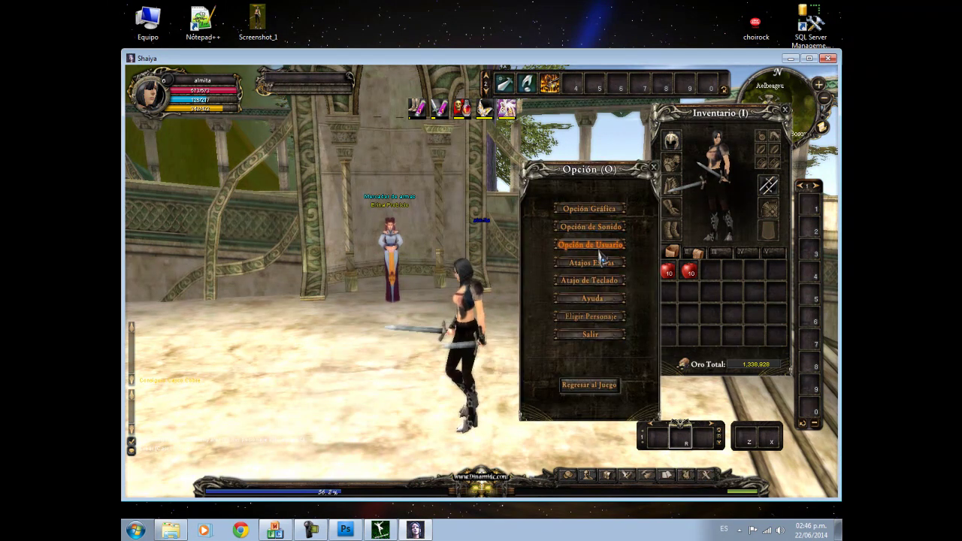
{"action": "left_click", "coordinate": [593, 211]}
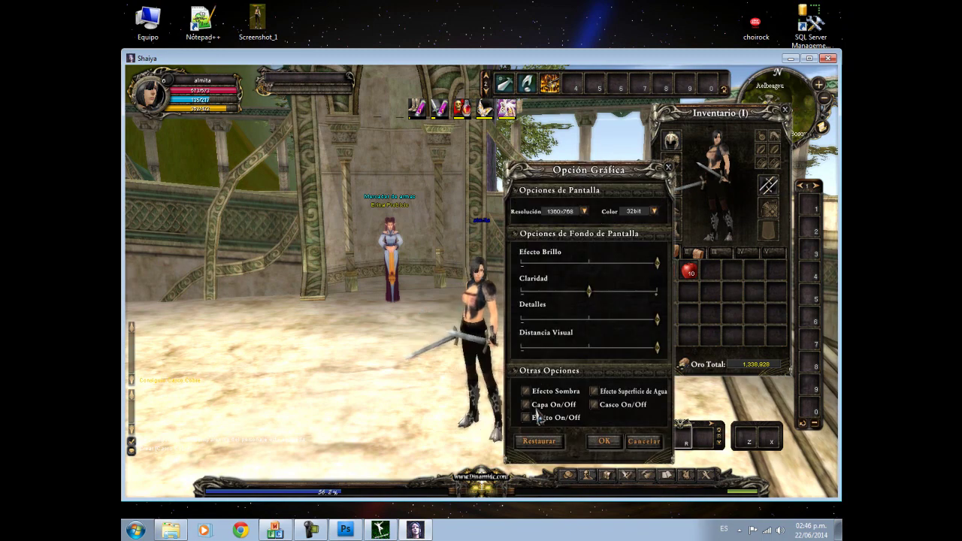
{"action": "left_click", "coordinate": [606, 444]}
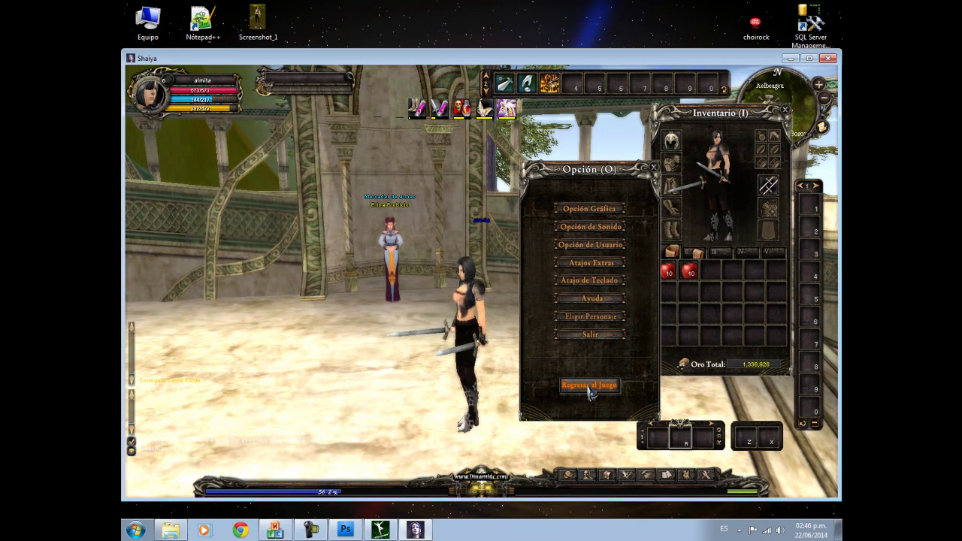
{"action": "left_click", "coordinate": [590, 386]}
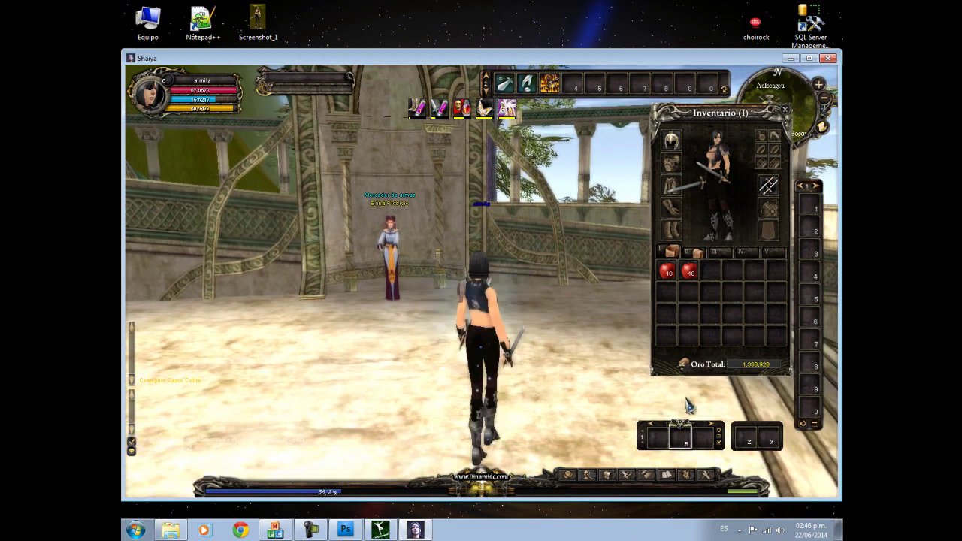
- Turn on Casco On/Off in Opción Gráfica so the helmet renders in-game
{"action": "left_click", "coordinate": [707, 478]}
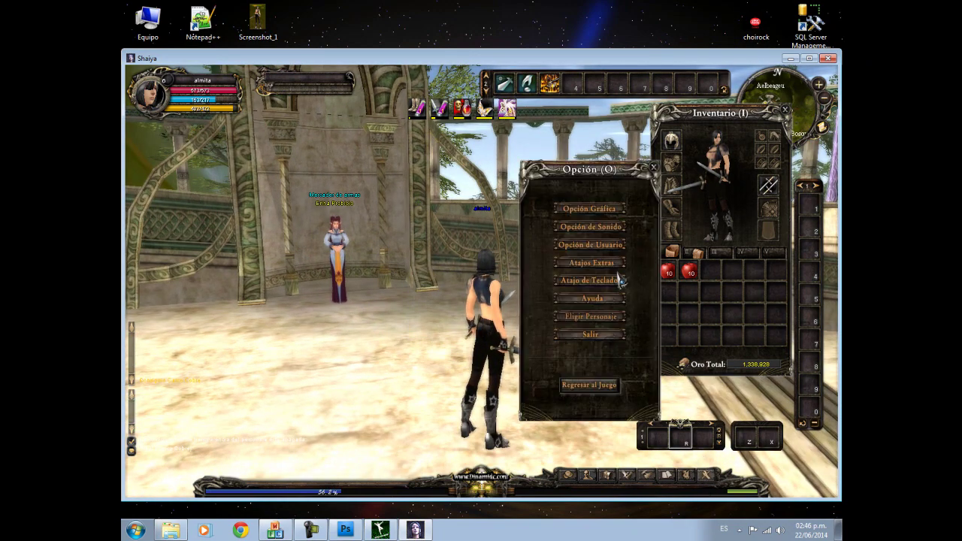
{"action": "left_click", "coordinate": [601, 209]}
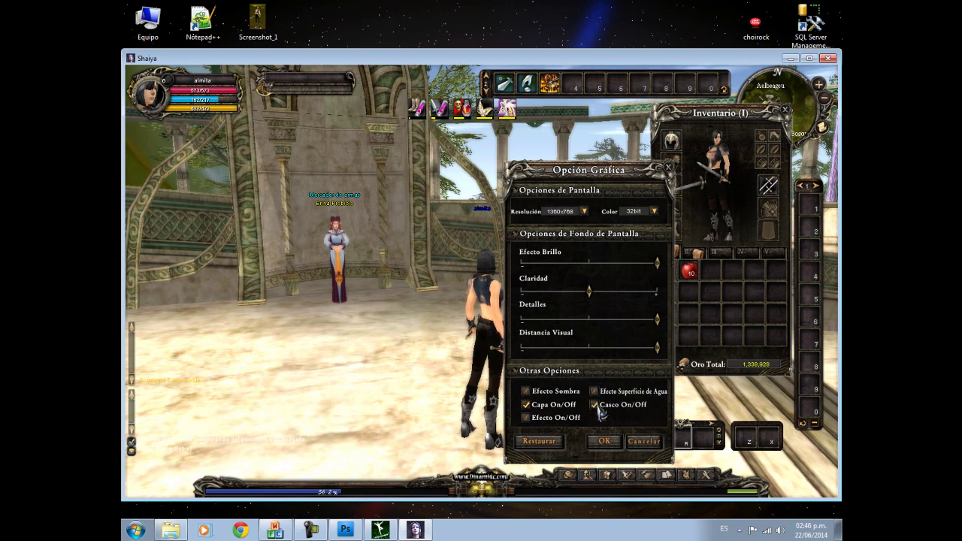
{"action": "left_click", "coordinate": [606, 443]}
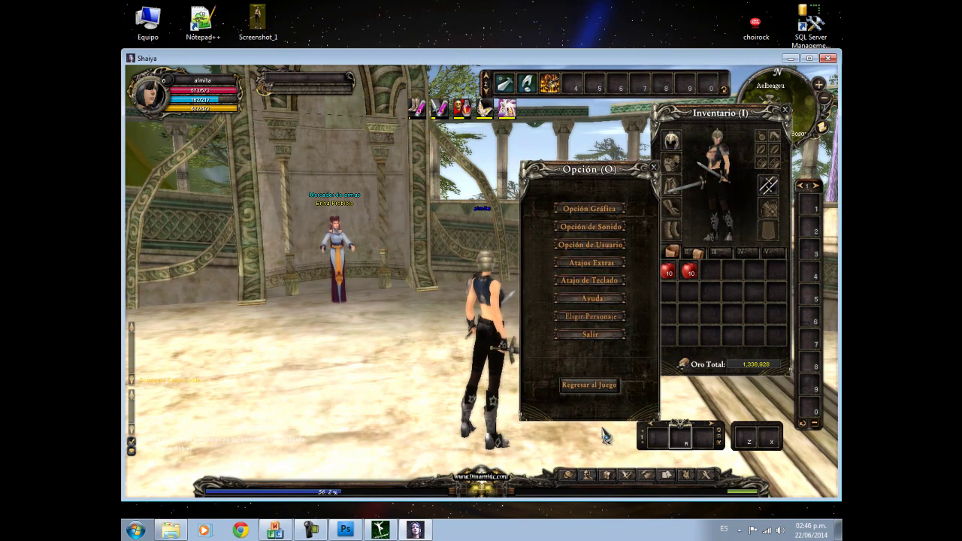
{"action": "left_click", "coordinate": [585, 389]}
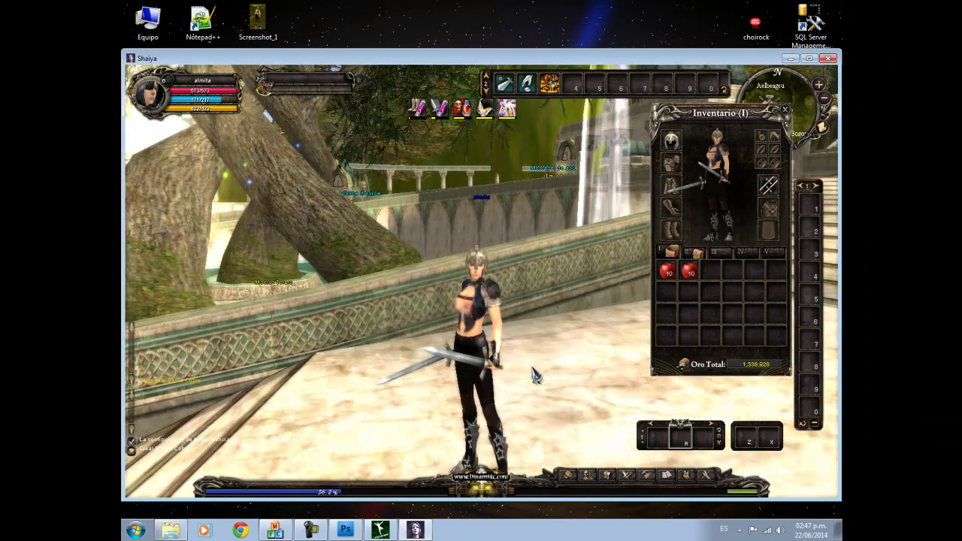
- Spawn a new item into the inventory with the /getitem 100 71 chat command
{"action": "scroll", "coordinate": [533, 376], "scroll_direction": "up", "scroll_amount": 2}
{"action": "key", "text": "Return"}
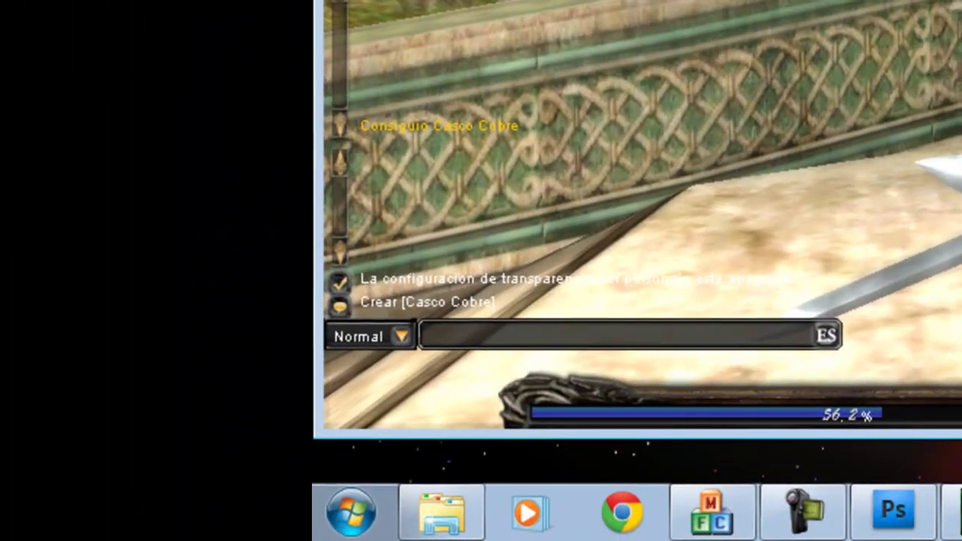
{"action": "type", "text": "/get"}
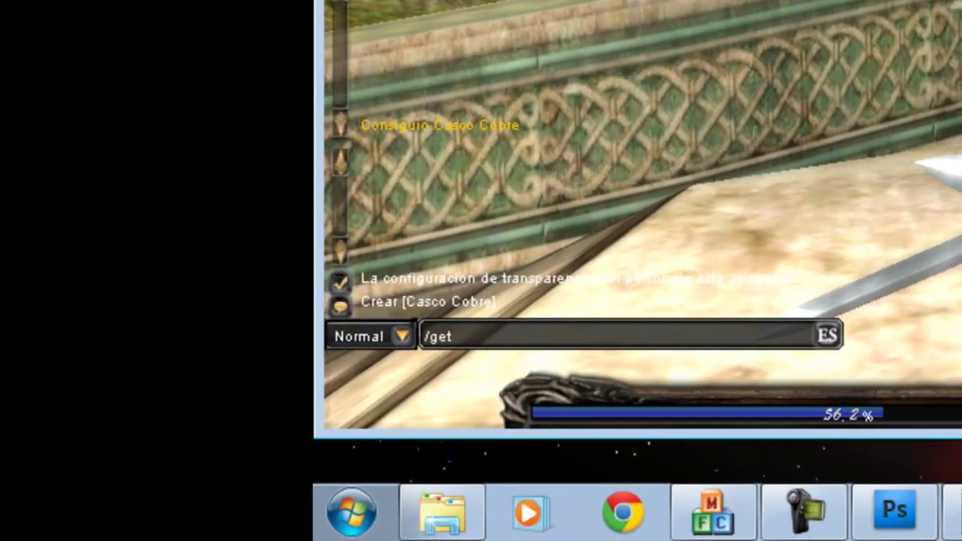
{"action": "type", "text": "item "}
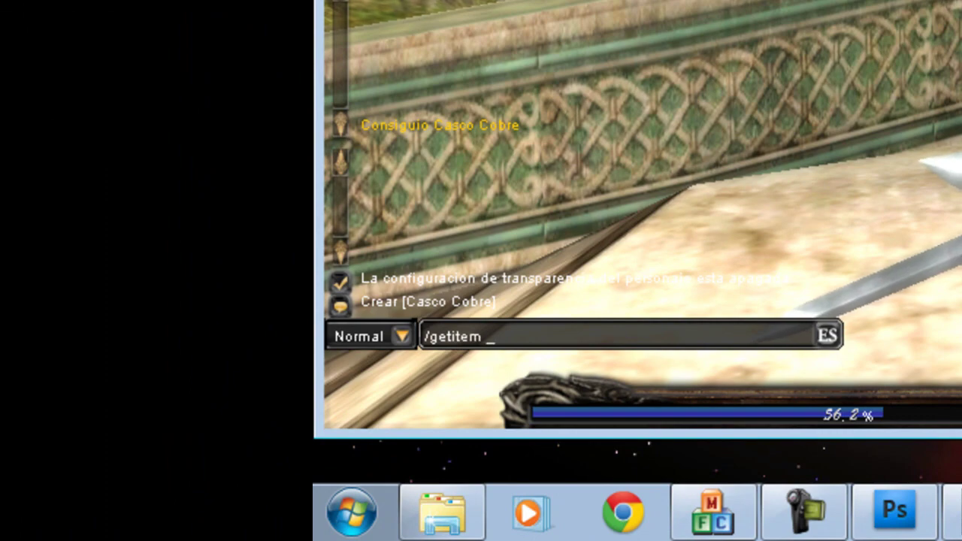
{"action": "type", "text": "100 71"}
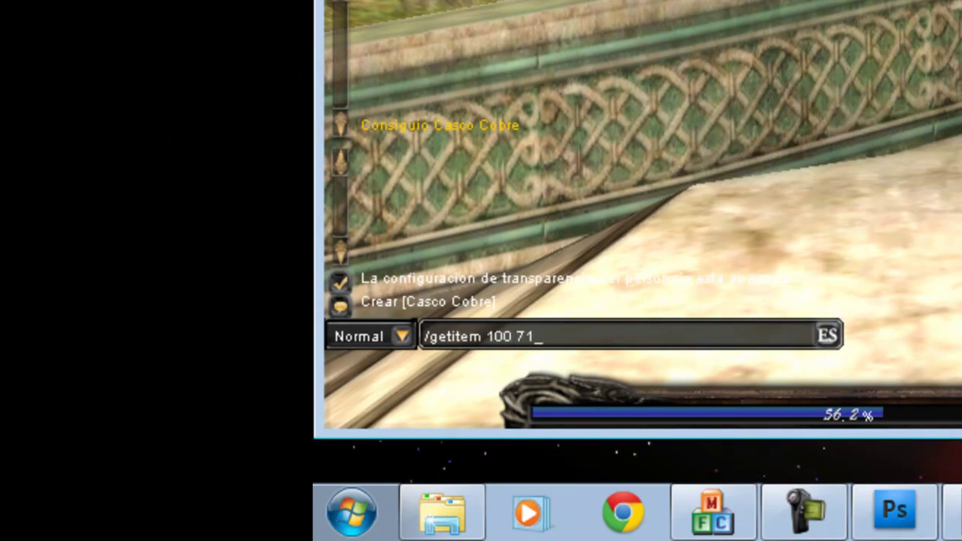
{"action": "key", "text": "Return"}
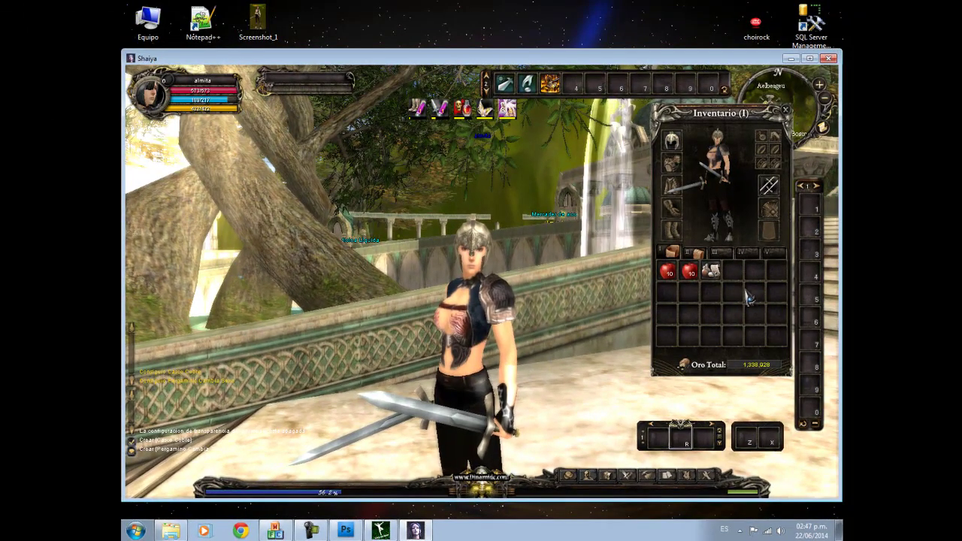
- Use the spawned item to make the character Masculino with silver-lavender hair, and confirm
{"action": "right_click", "coordinate": [715, 275]}
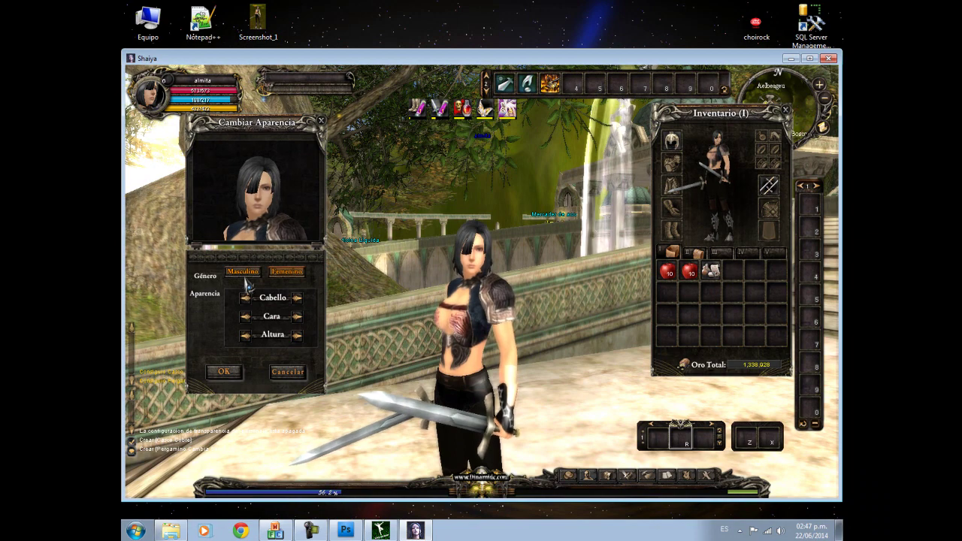
{"action": "left_click", "coordinate": [246, 297]}
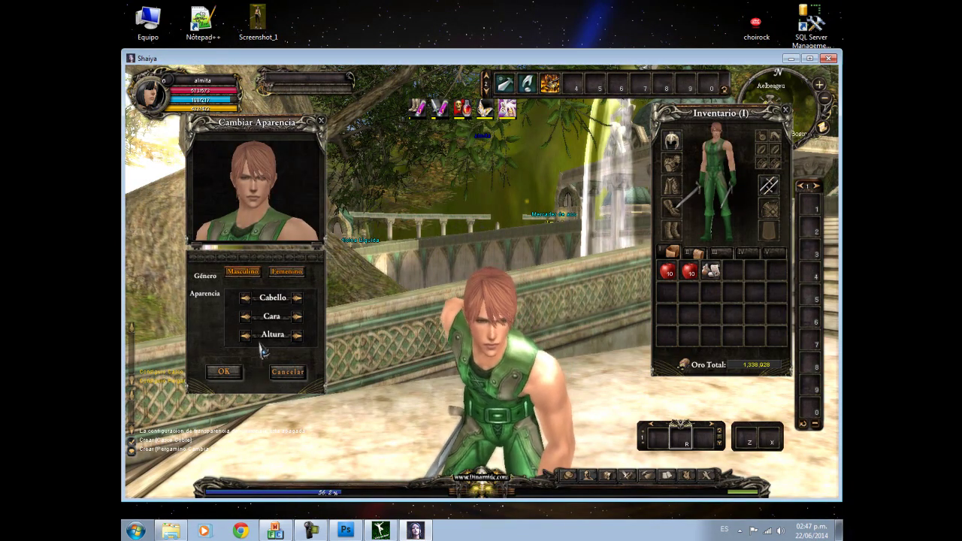
{"action": "left_click", "coordinate": [297, 298]}
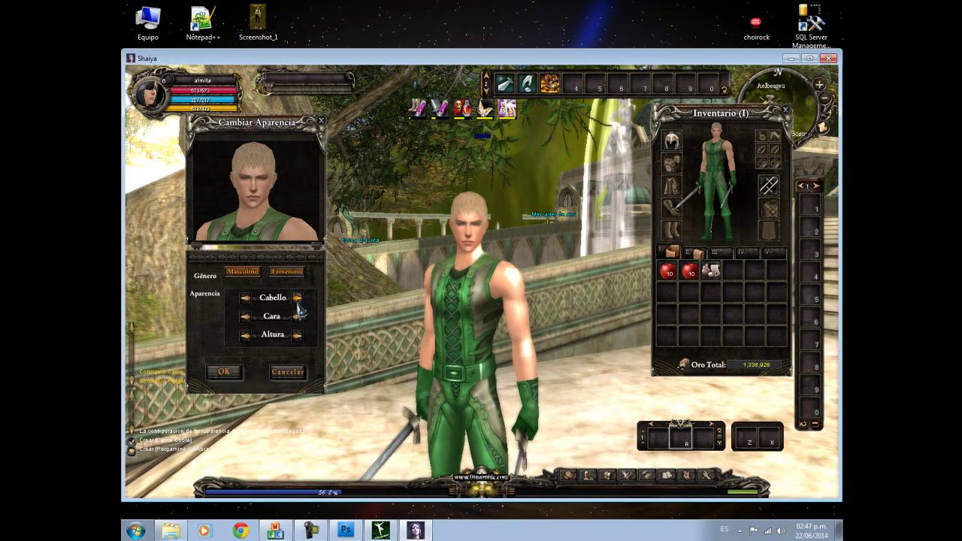
{"action": "left_click", "coordinate": [298, 301]}
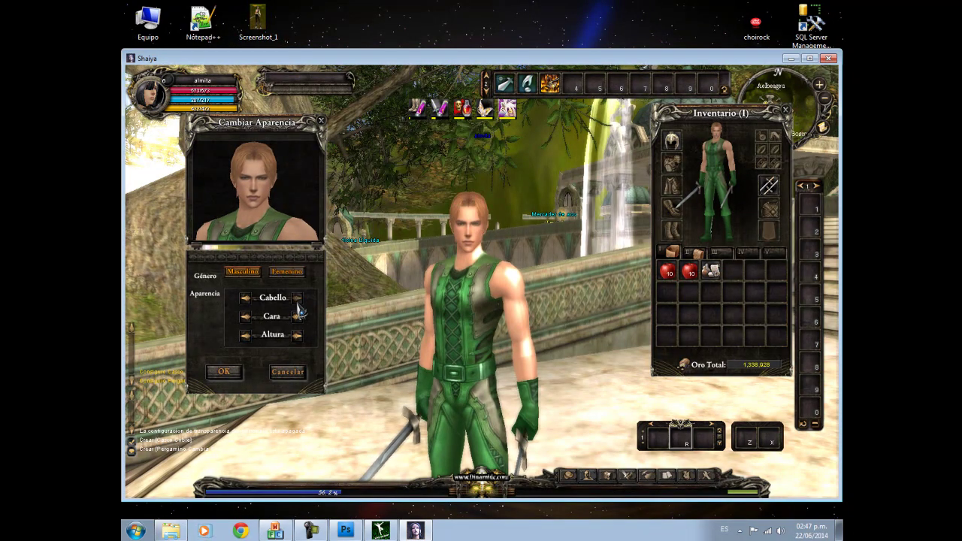
{"action": "left_click", "coordinate": [297, 301]}
{"action": "left_click", "coordinate": [298, 300]}
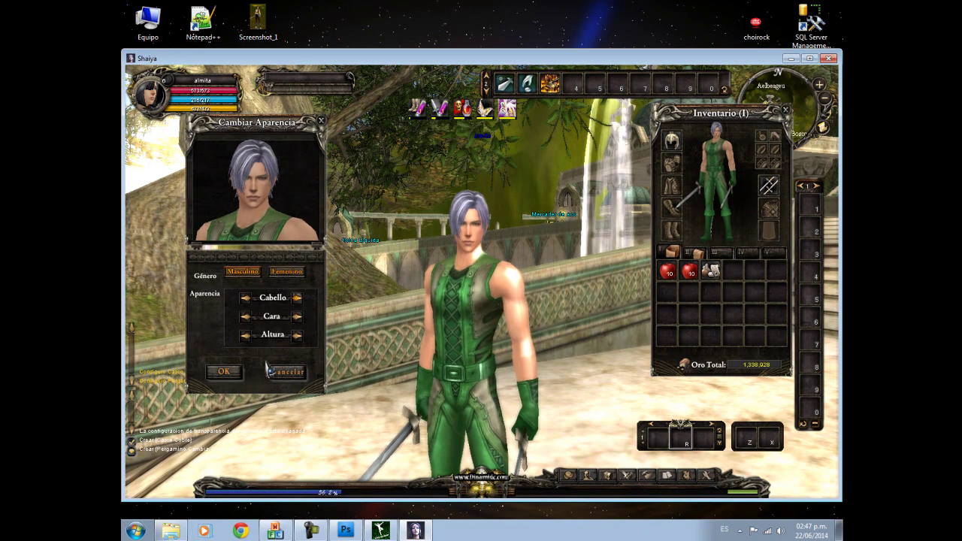
{"action": "left_click", "coordinate": [228, 372]}
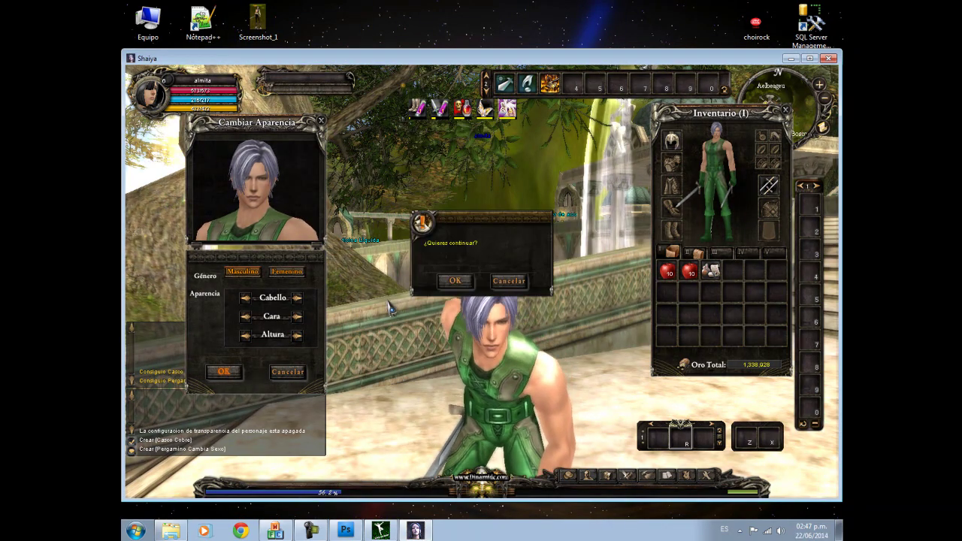
{"action": "left_click", "coordinate": [455, 281]}
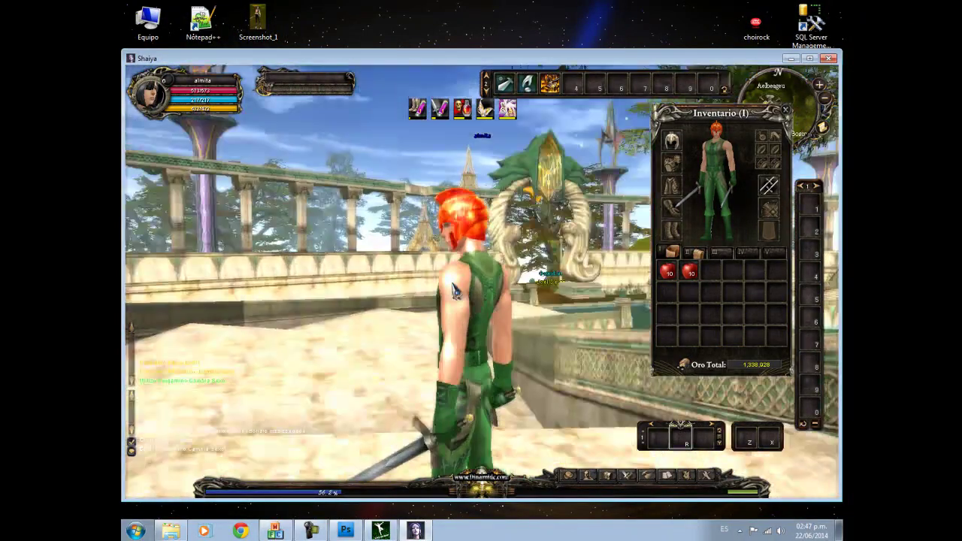
- Orbit the camera around the male character to inspect the orange helmet from all sides
{"action": "key", "text": "d"}
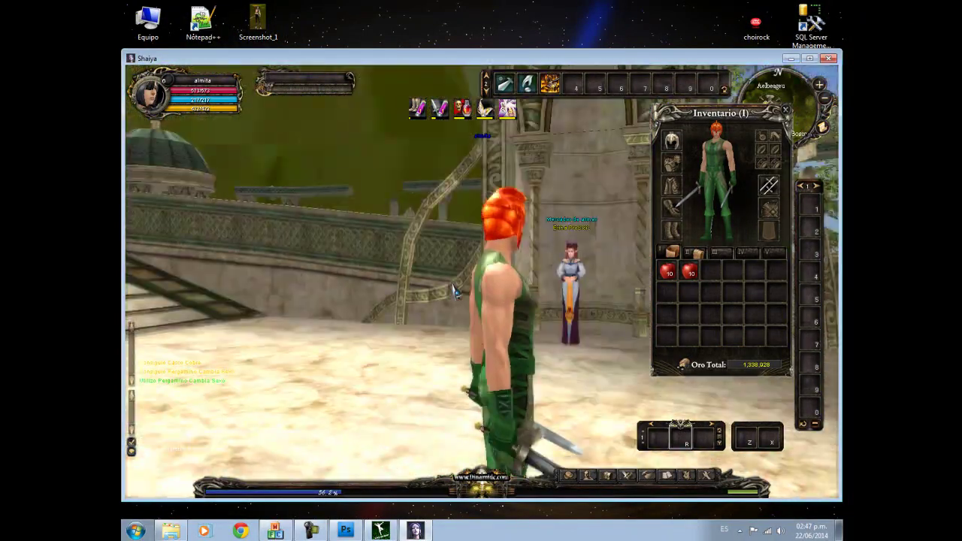
{"action": "key", "text": "Down"}
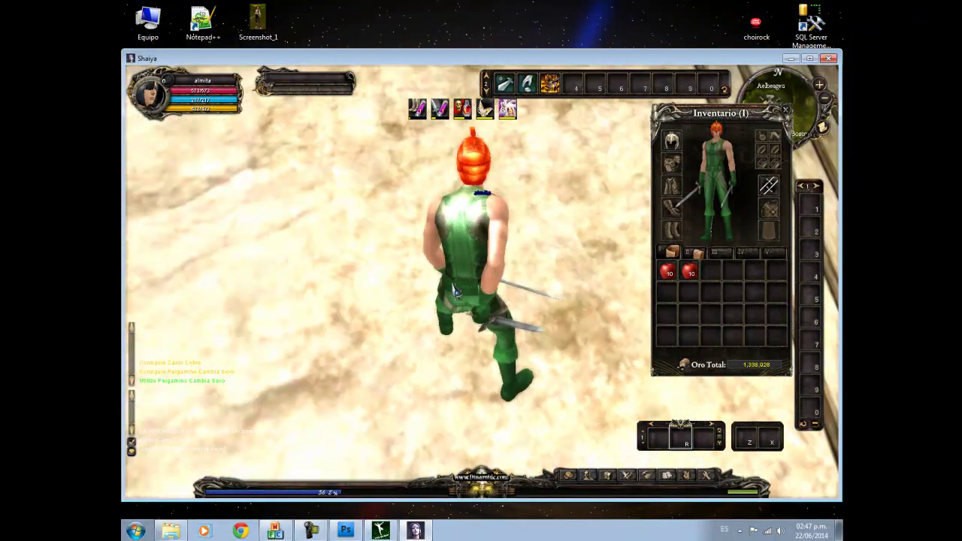
{"action": "key", "text": "Up"}
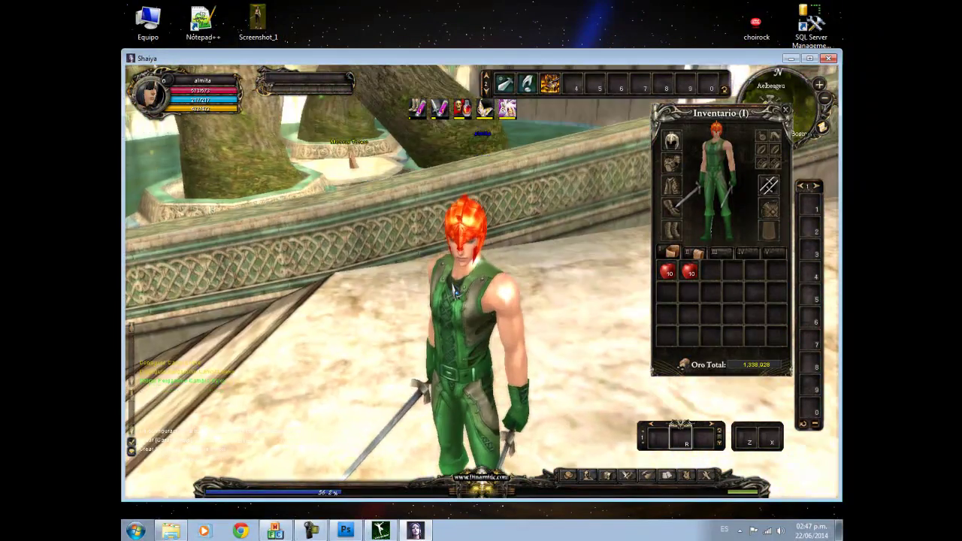
{"action": "key", "text": "Left"}
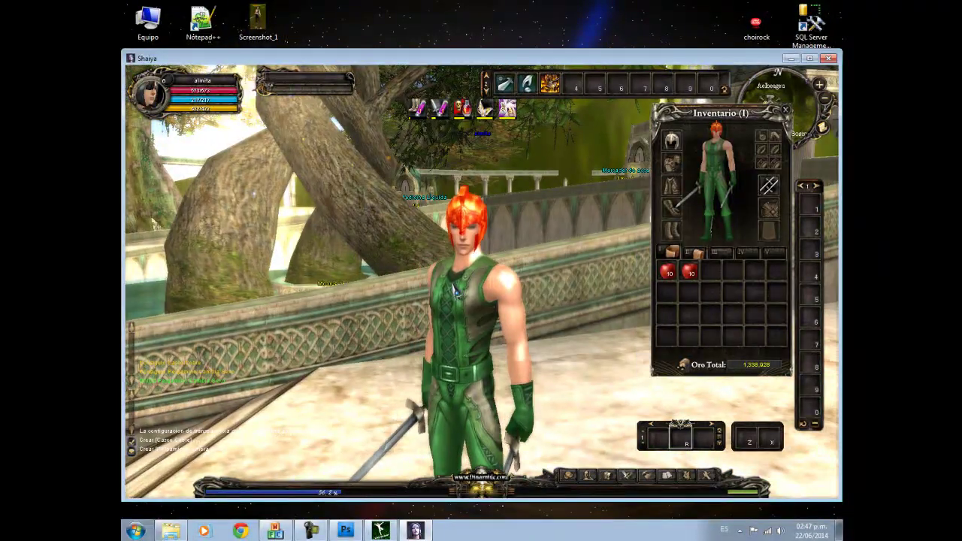
{"action": "key", "text": "Left"}
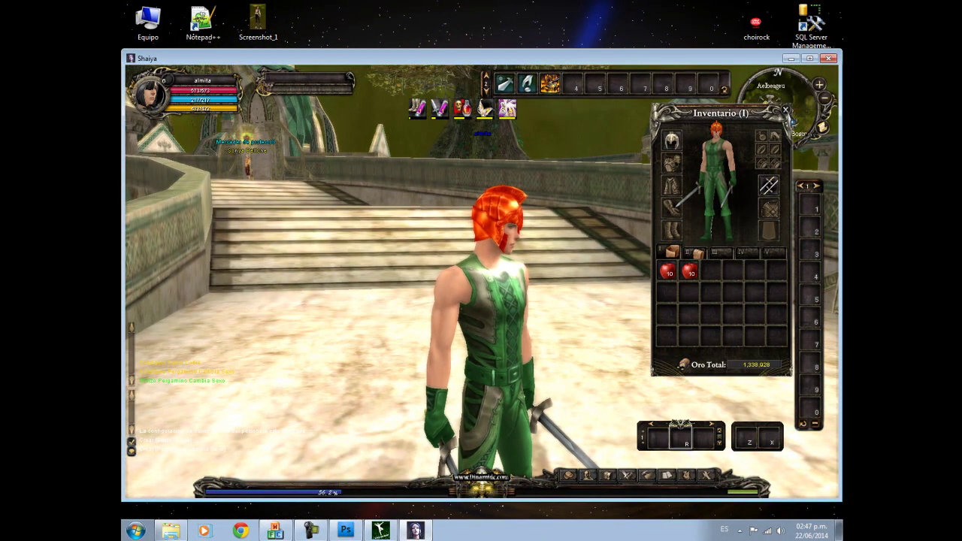
- Unequip the Casco Cobre helmet into the inventory and close the inventory
{"action": "key", "text": "i"}
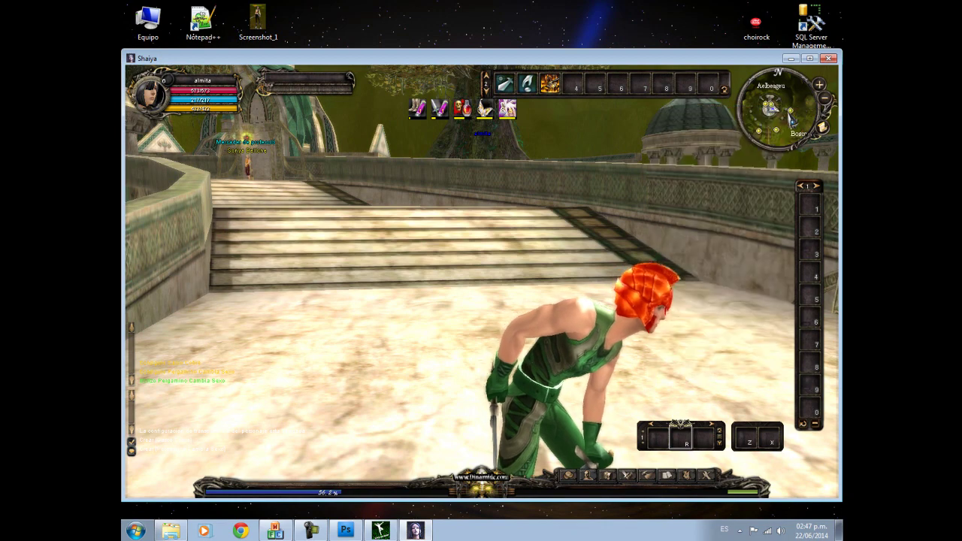
{"action": "key", "text": "i"}
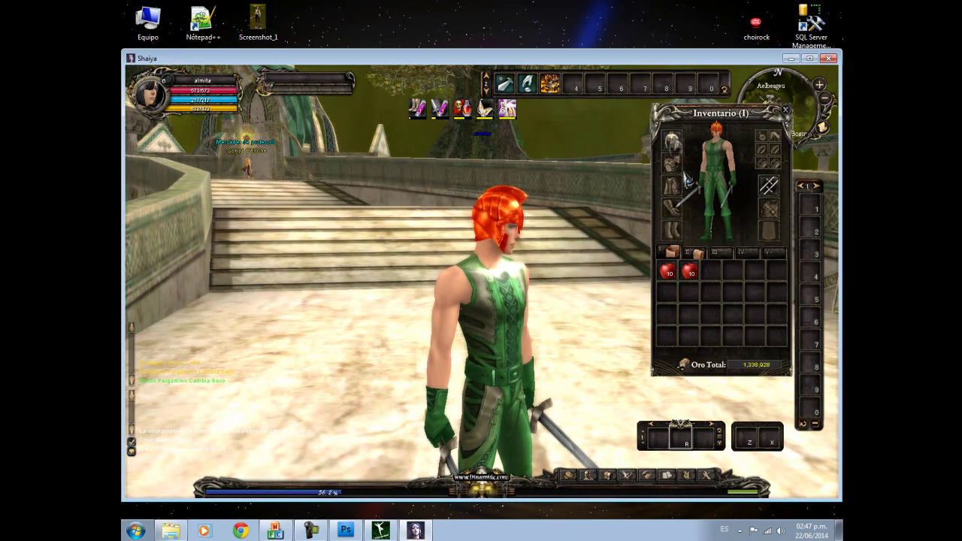
{"action": "right_click", "coordinate": [715, 277]}
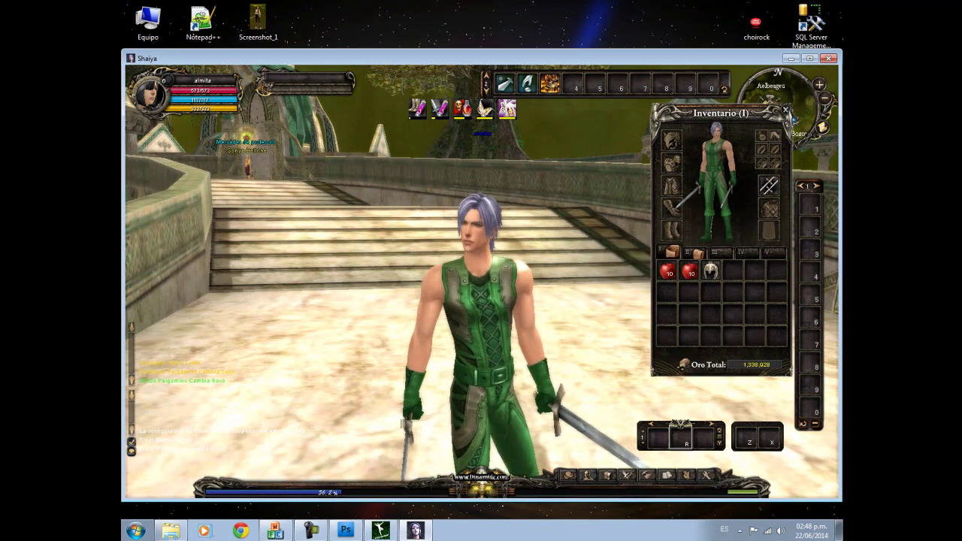
{"action": "left_click", "coordinate": [787, 111]}
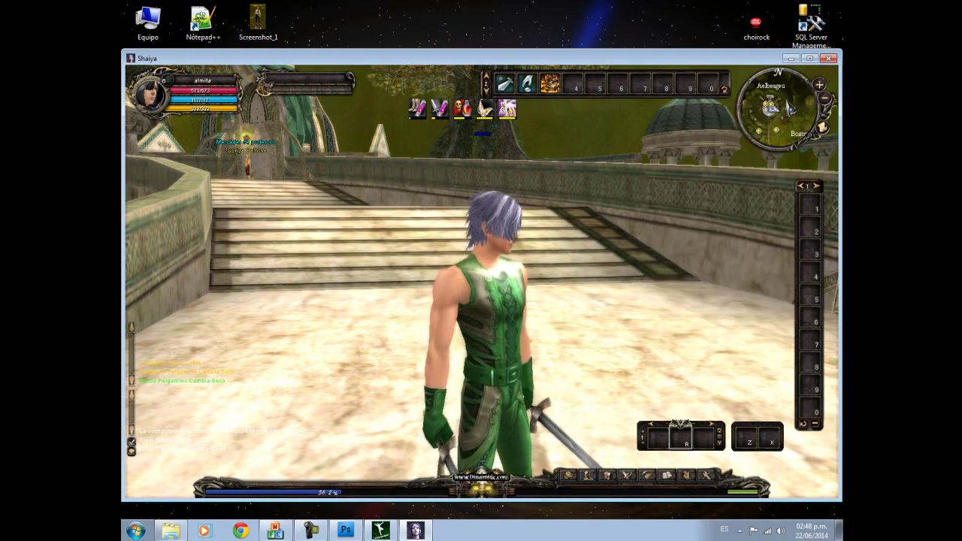
- Close the Shaiya game and the orange helmet texture in Photoshop
{"action": "left_click", "coordinate": [828, 58]}
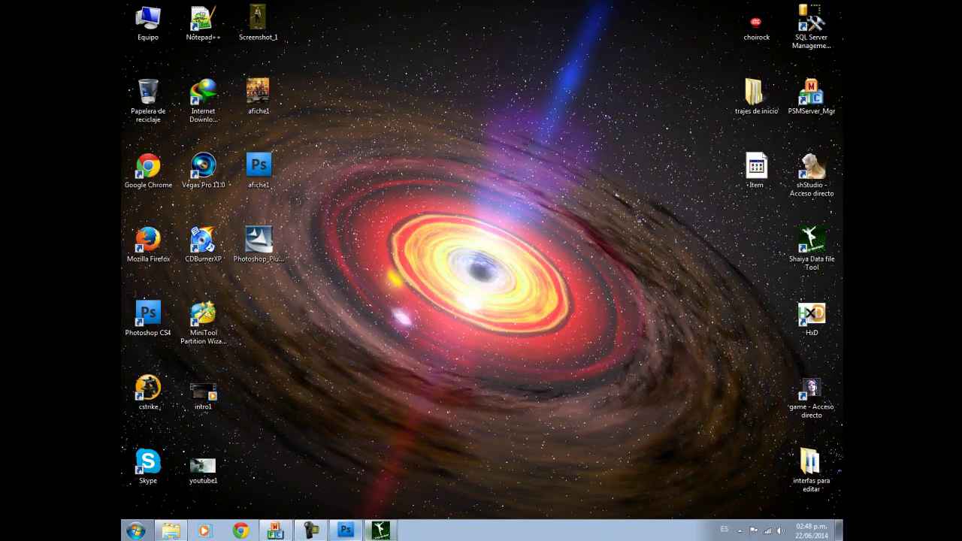
{"action": "left_click", "coordinate": [345, 530]}
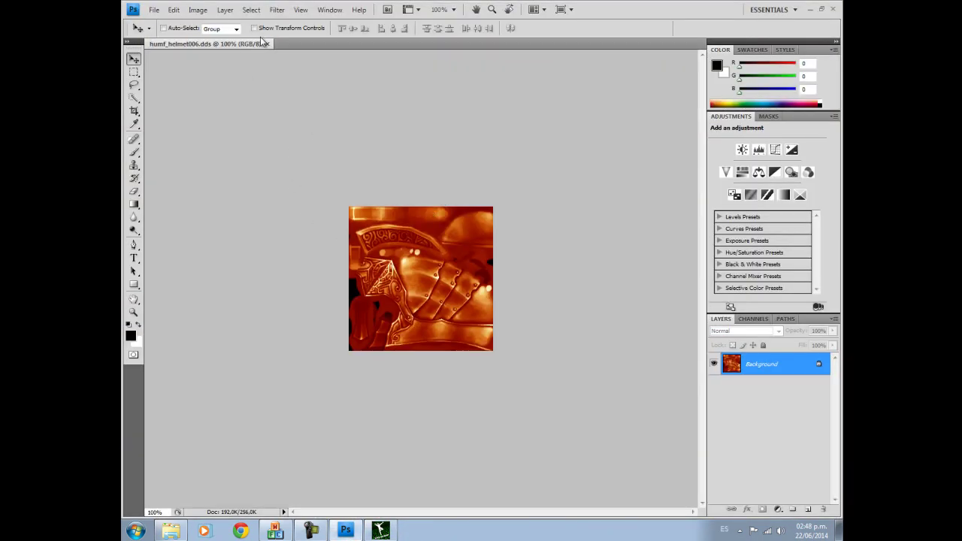
{"action": "left_click", "coordinate": [268, 43]}
- Open huwf_helmet006.dds with default DDS options and duplicate its Background layer
{"action": "left_click", "coordinate": [154, 9]}
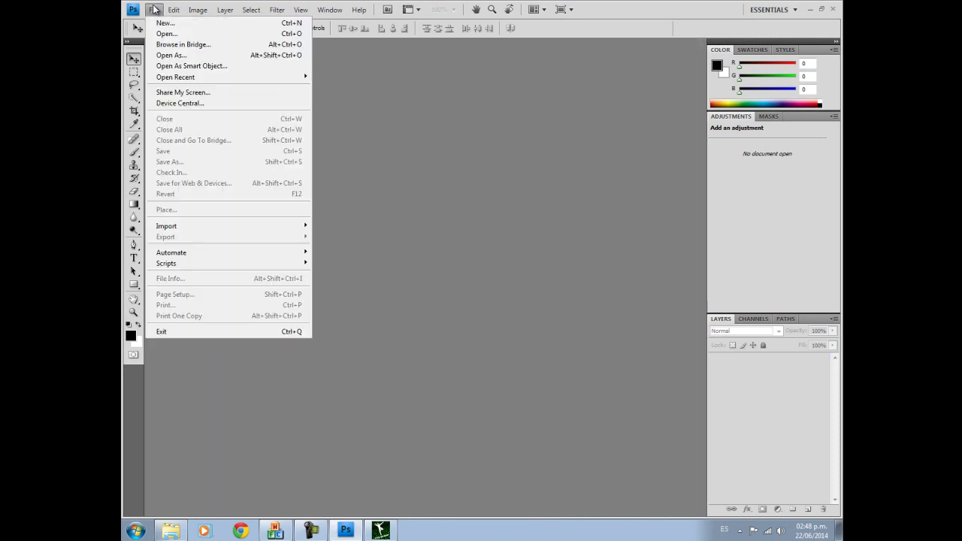
{"action": "left_click", "coordinate": [176, 32]}
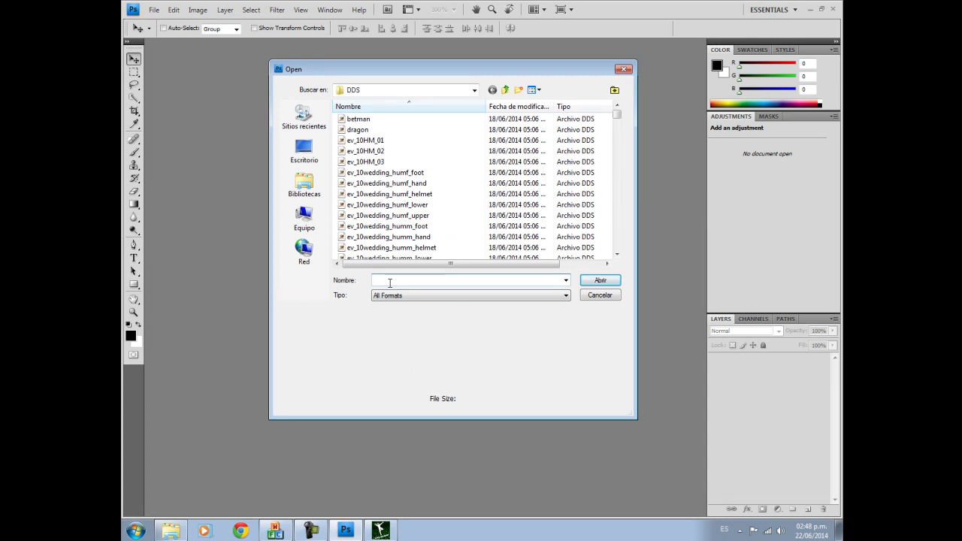
{"action": "type", "text": "hu"}
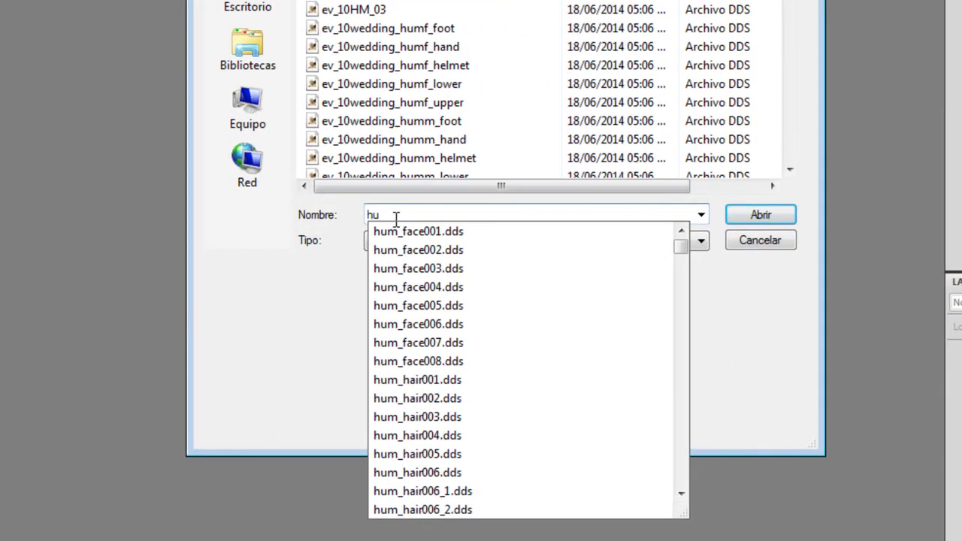
{"action": "type", "text": "w"}
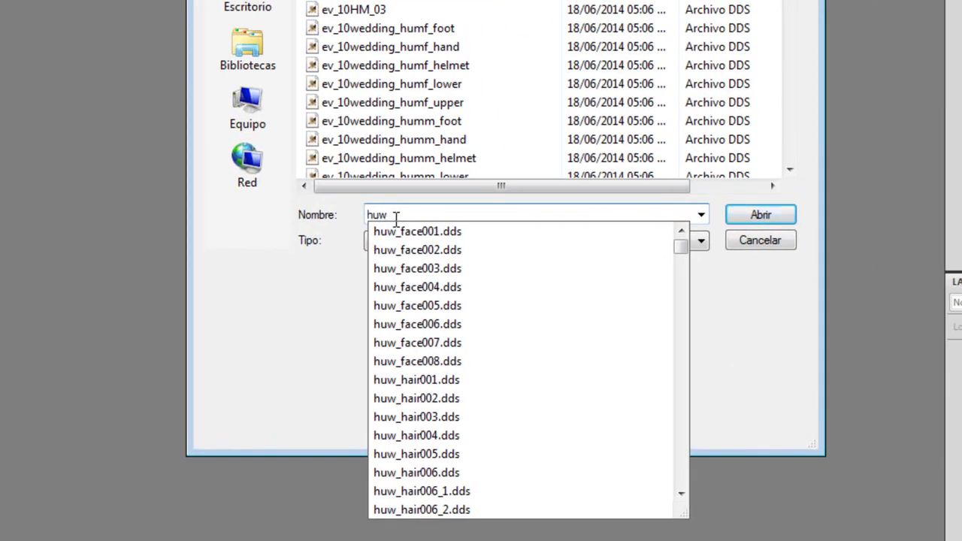
{"action": "type", "text": "f_"}
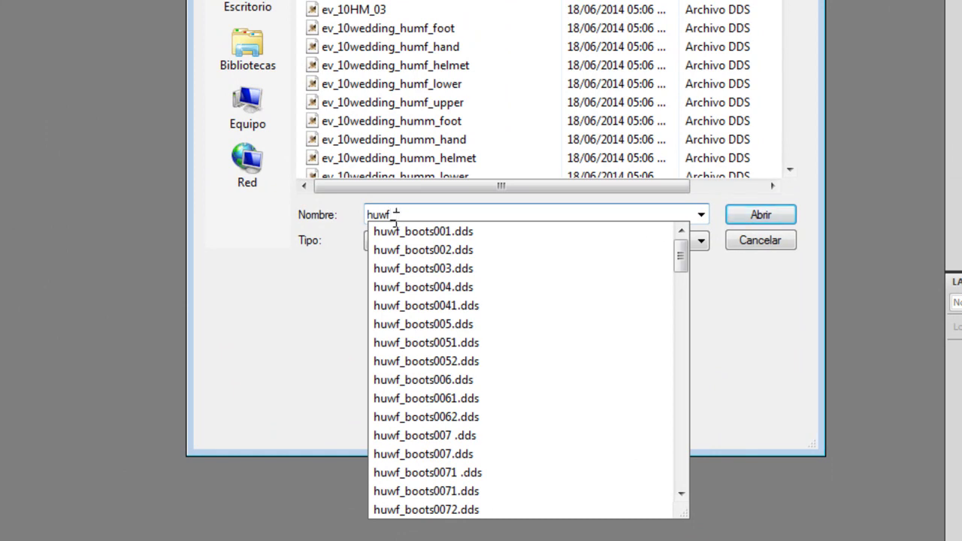
{"action": "type", "text": "he"}
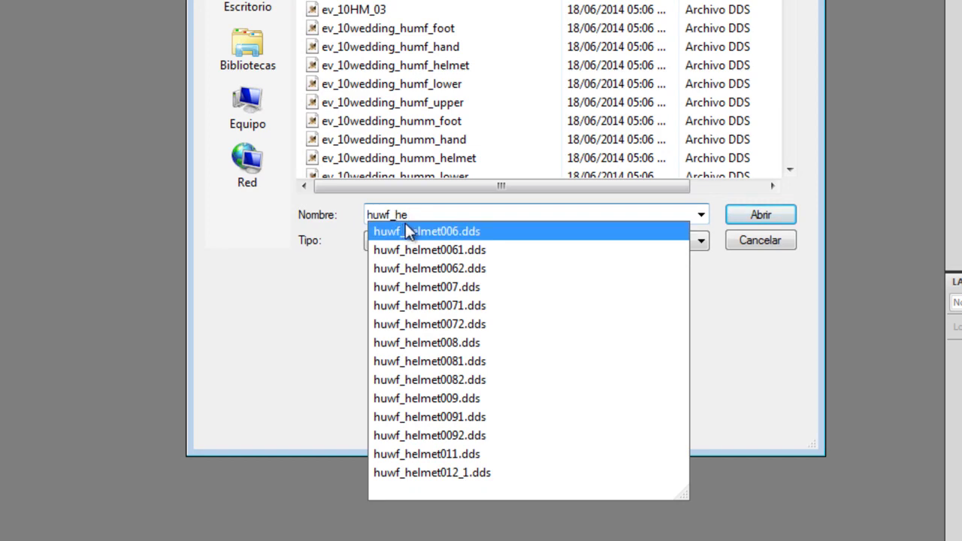
{"action": "left_click", "coordinate": [515, 232]}
{"action": "left_click", "coordinate": [508, 241]}
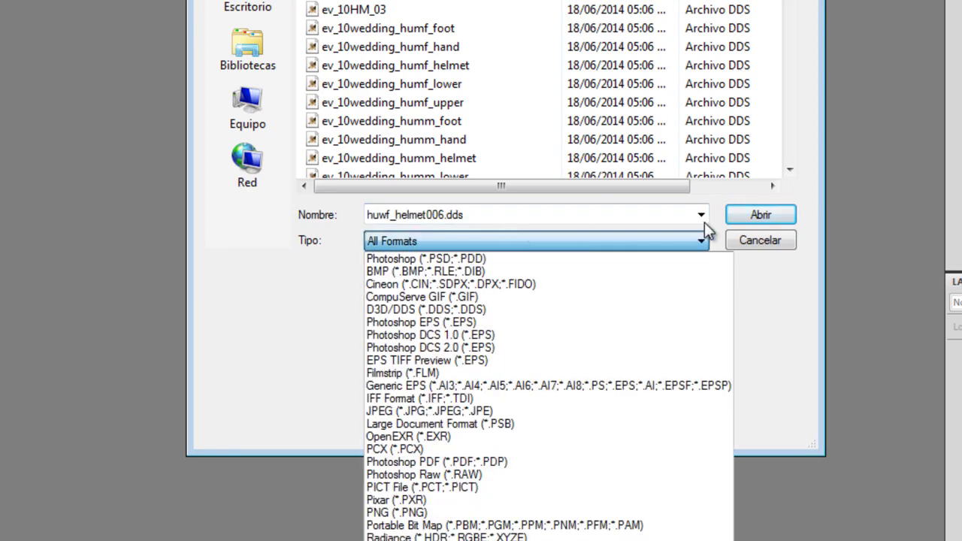
{"action": "left_click", "coordinate": [741, 211]}
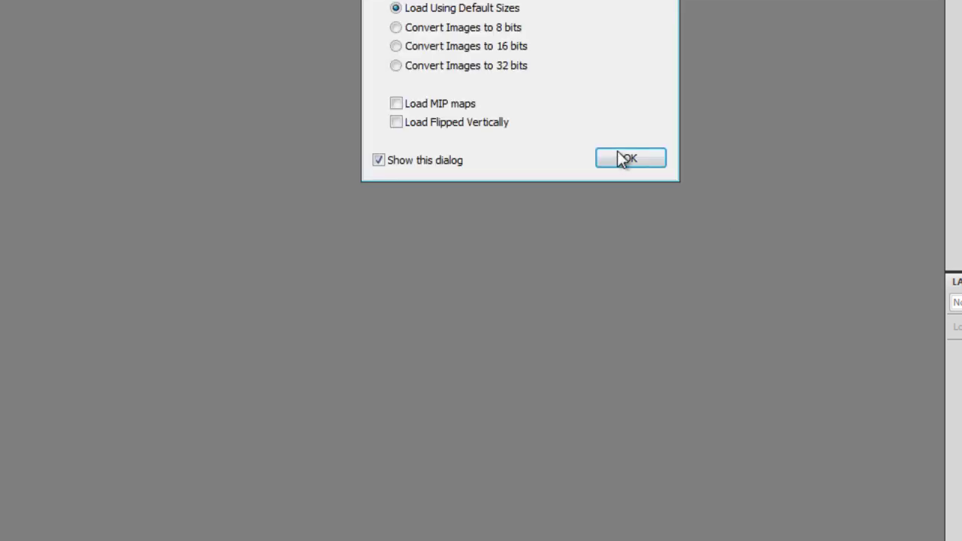
{"action": "left_click", "coordinate": [621, 158]}
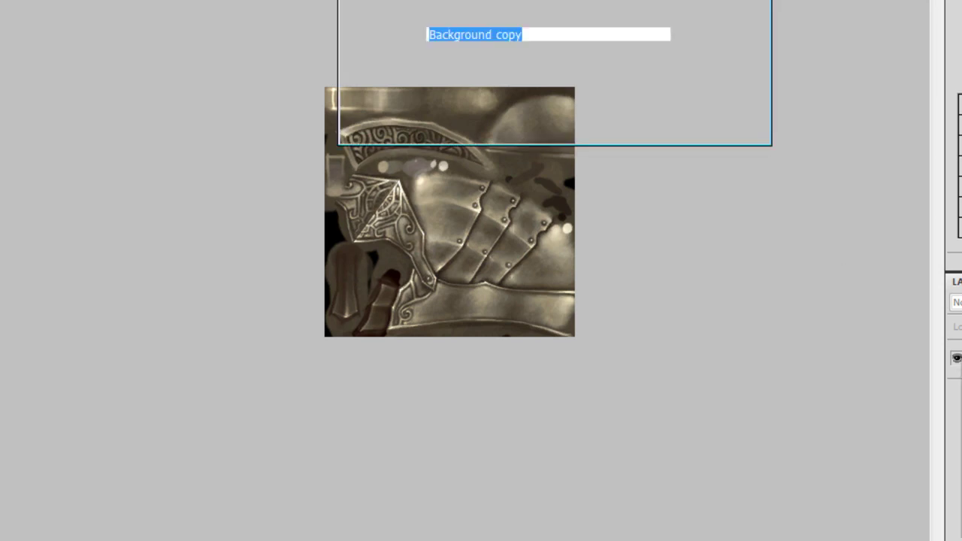
{"action": "left_click", "coordinate": [715, 13]}
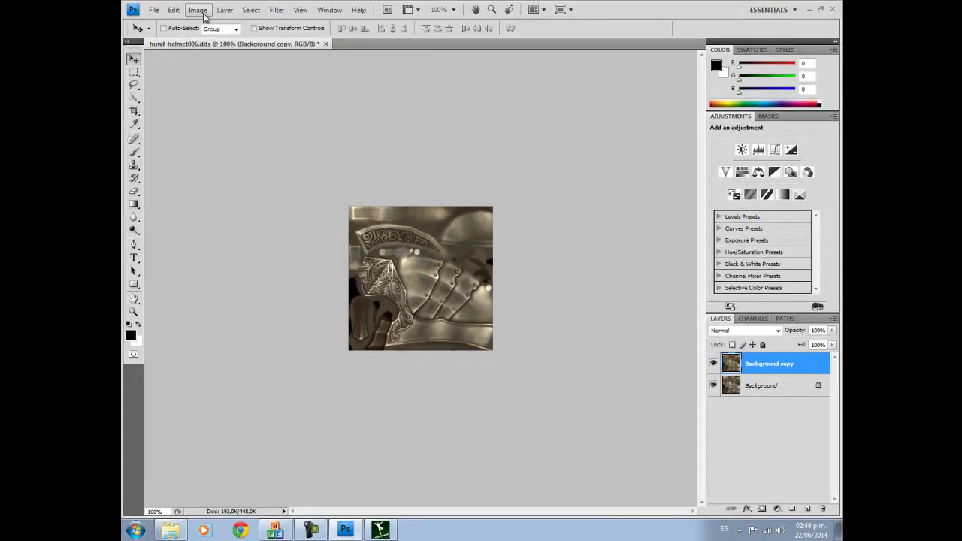
- Raise the copied layer's brightness to 30 with Brightness/Contrast
{"action": "left_click", "coordinate": [198, 9]}
{"action": "mouse_move", "coordinate": [216, 39]}
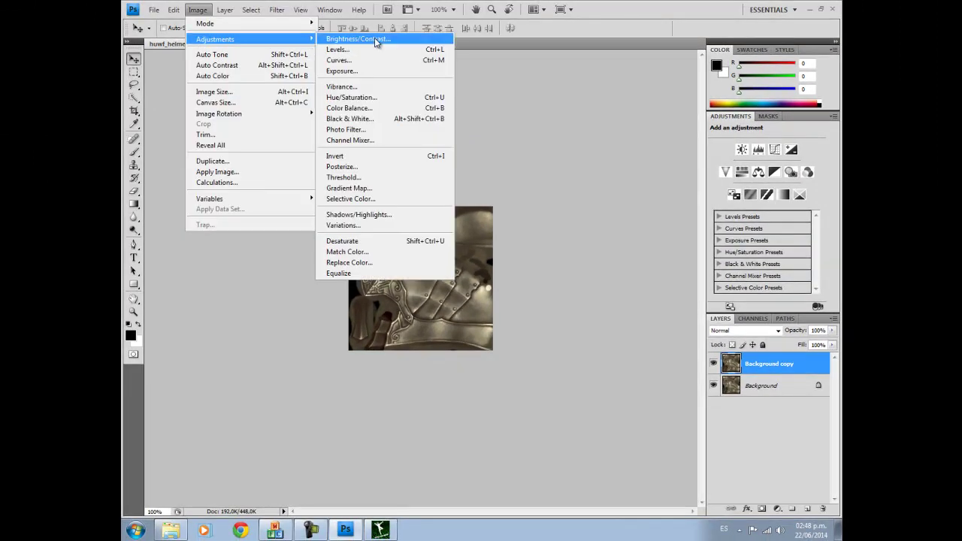
{"action": "left_click", "coordinate": [353, 38]}
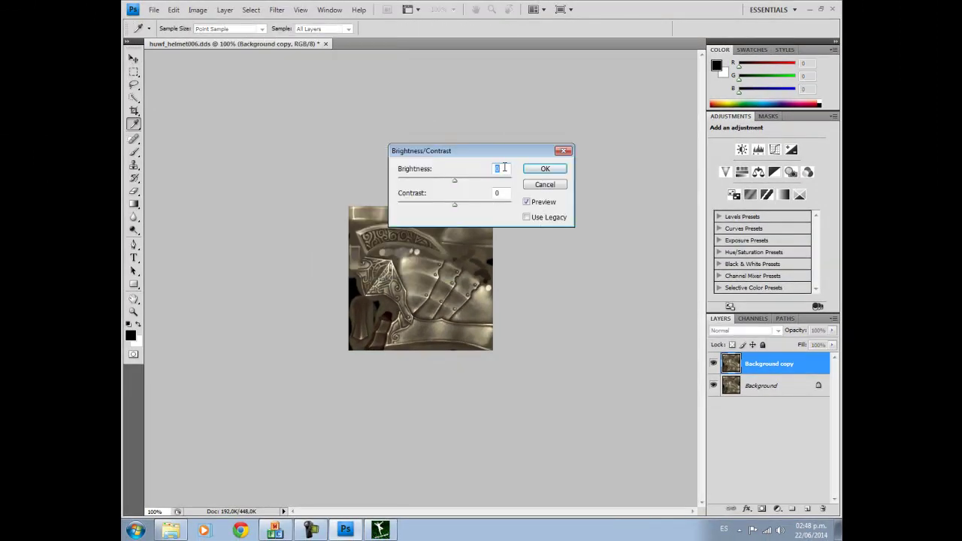
{"action": "type", "text": "30"}
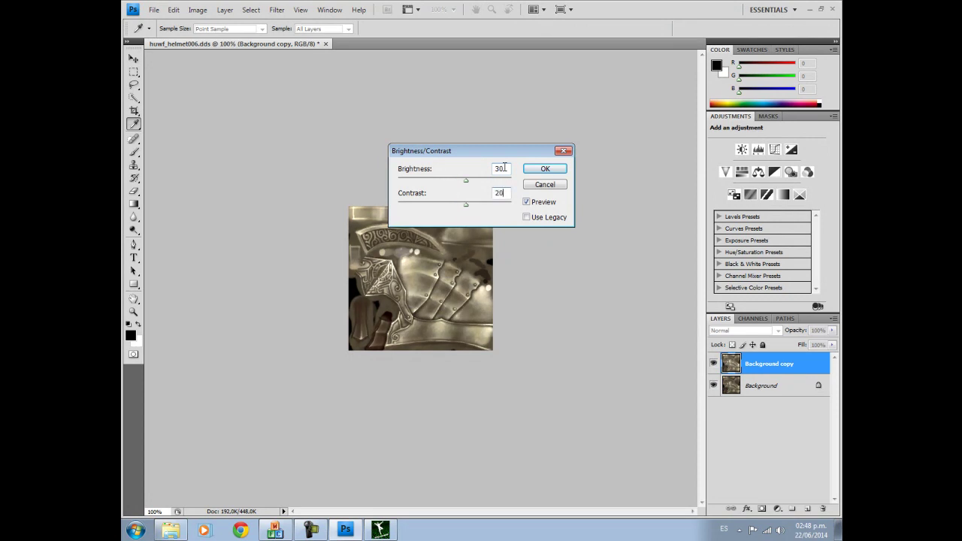
{"action": "left_click", "coordinate": [532, 169]}
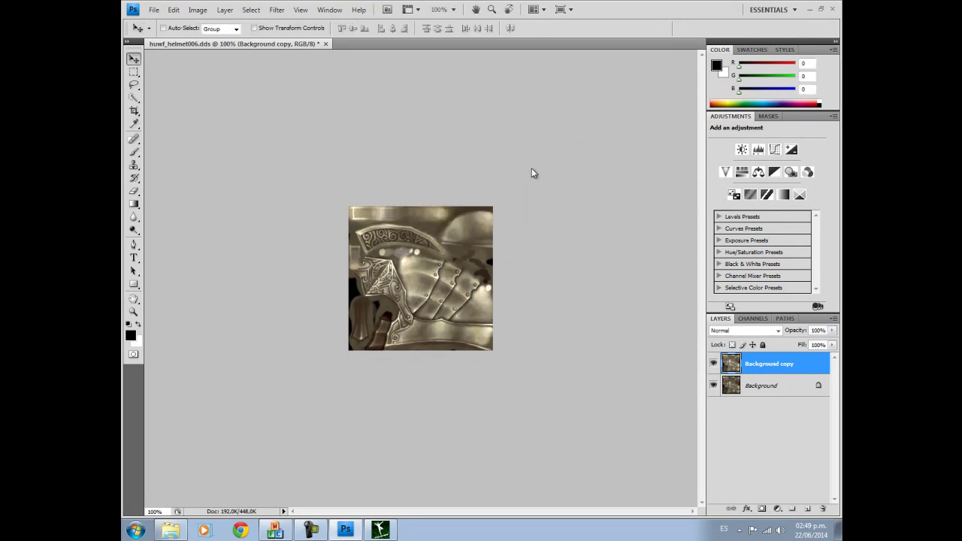
- Apply Color Balance shifting midtones and shadows to tint the texture deep purple
{"action": "left_click", "coordinate": [201, 10]}
{"action": "mouse_move", "coordinate": [215, 39]}
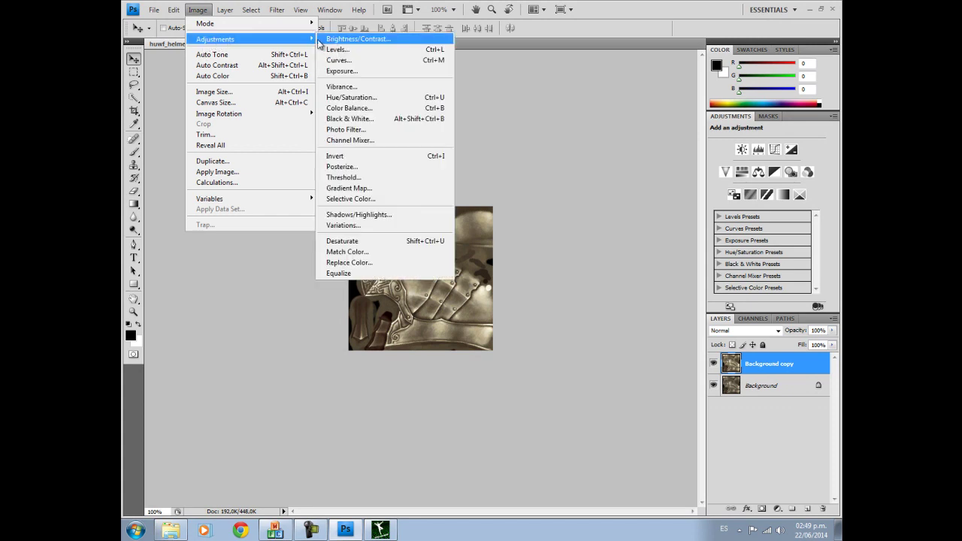
{"action": "left_click", "coordinate": [339, 111]}
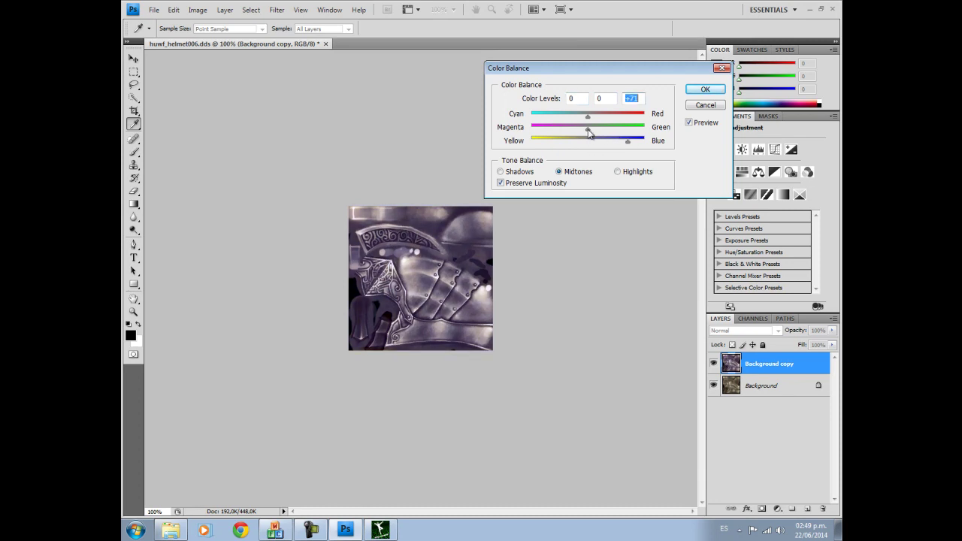
{"action": "left_click_drag", "start_coordinate": [590, 118], "coordinate": [550, 123]}
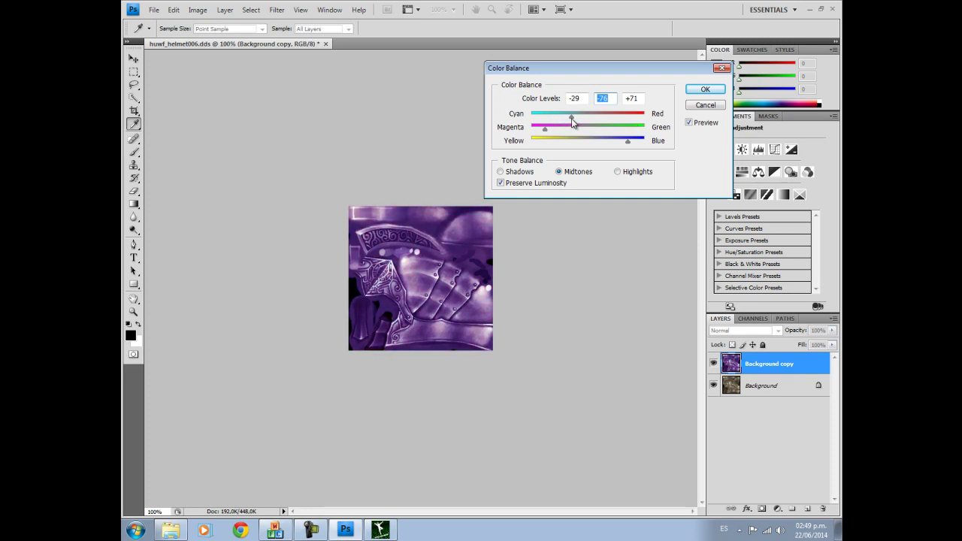
{"action": "left_click", "coordinate": [522, 173]}
{"action": "mouse_move", "coordinate": [590, 143]}
{"action": "left_mouse_down"}
{"action": "mouse_move", "coordinate": [621, 148]}
{"action": "mouse_move", "coordinate": [602, 149]}
{"action": "left_mouse_up"}
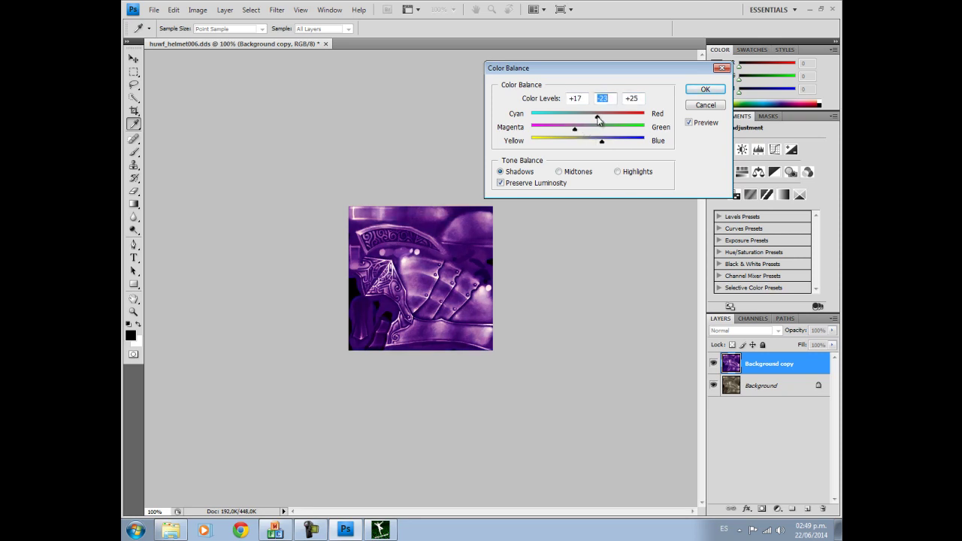
{"action": "left_click", "coordinate": [705, 90]}
- Flatten the purple helmet texture into a single Background layer
{"action": "key", "text": "v"}
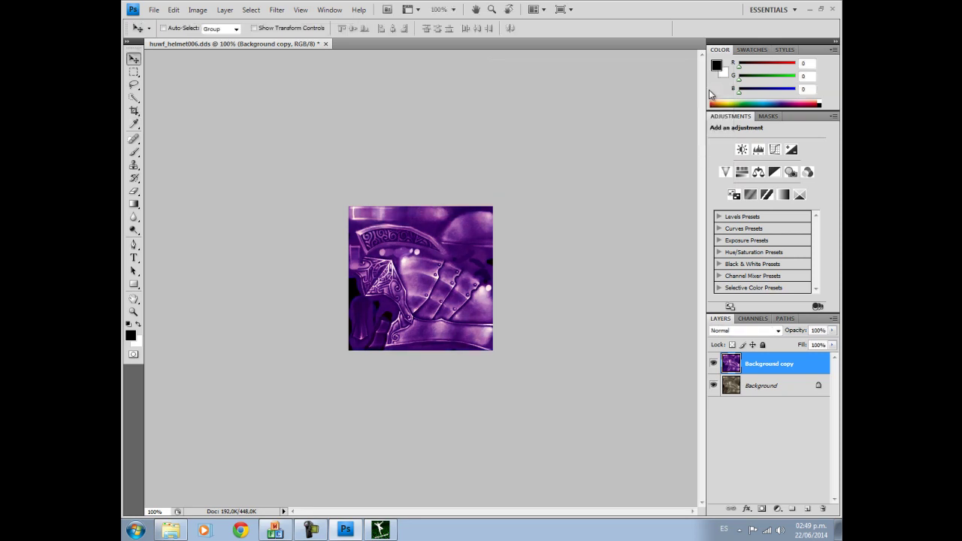
{"action": "right_click", "coordinate": [764, 389]}
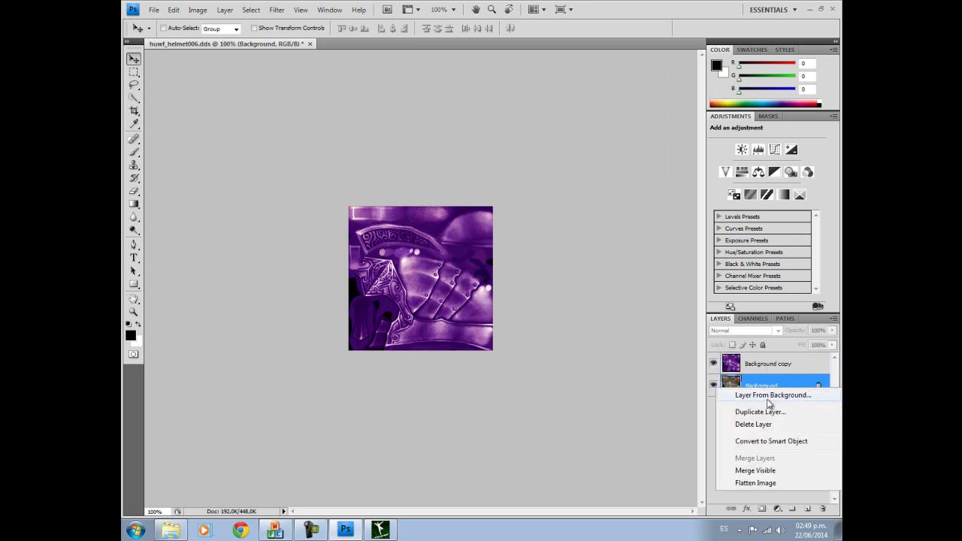
{"action": "left_click", "coordinate": [764, 485]}
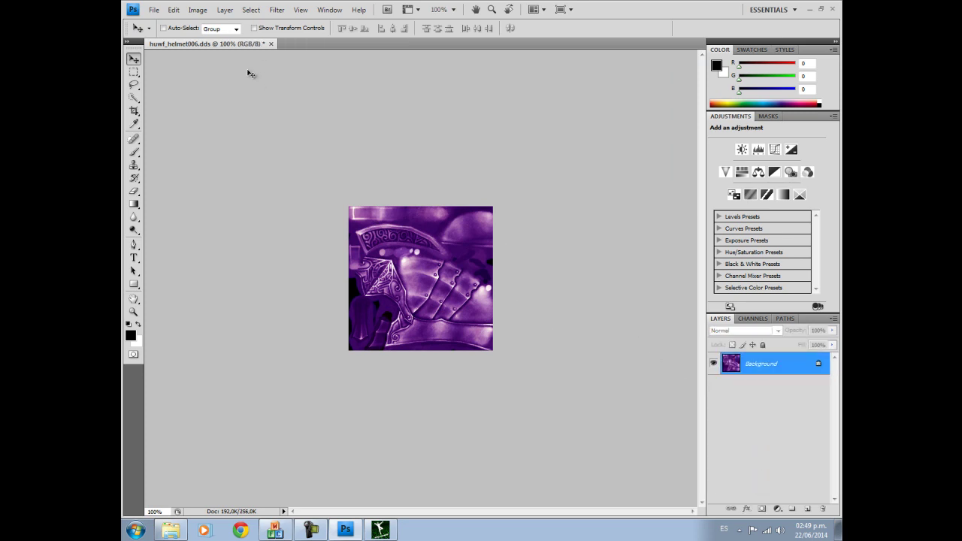
- Save huwf_helmet006.dds through the NVIDIA DDS dialog, accepting the alpha-loss warning
{"action": "key", "text": "ctrl+s"}
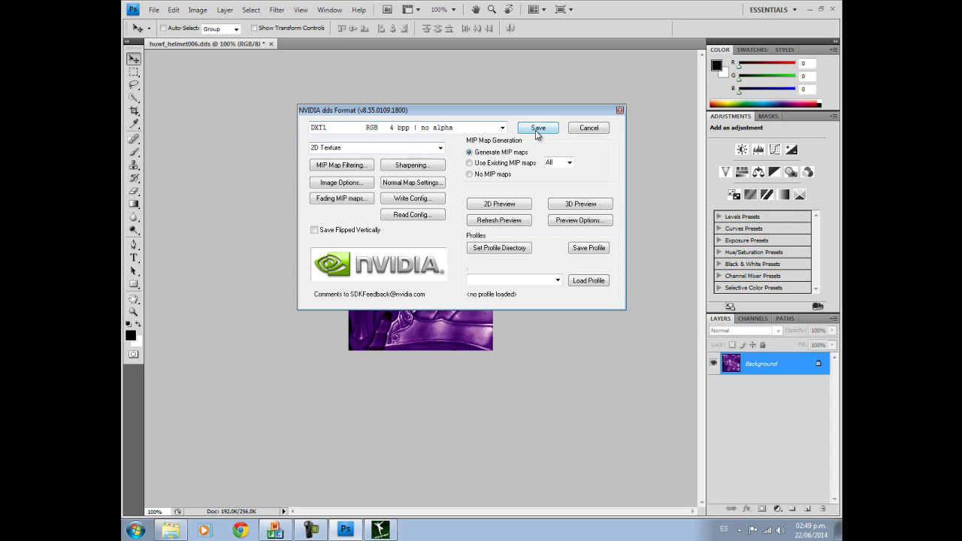
{"action": "left_click", "coordinate": [537, 130]}
{"action": "left_click", "coordinate": [472, 303]}
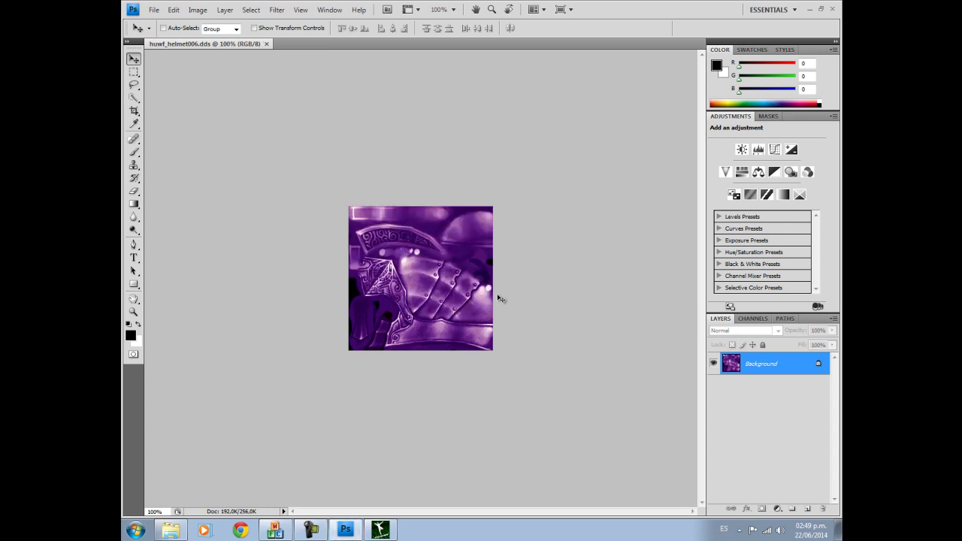
{"action": "left_click", "coordinate": [810, 10]}
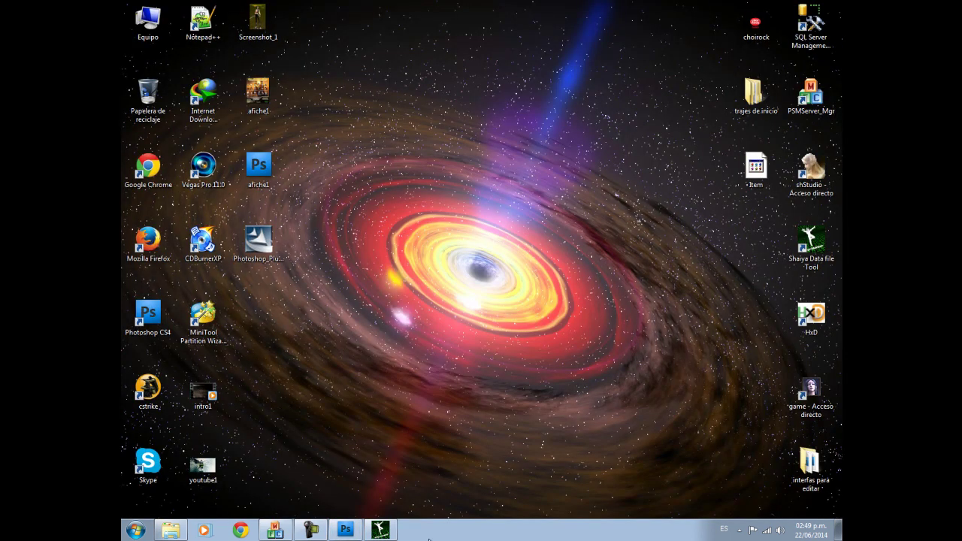
{"action": "left_click", "coordinate": [348, 531]}
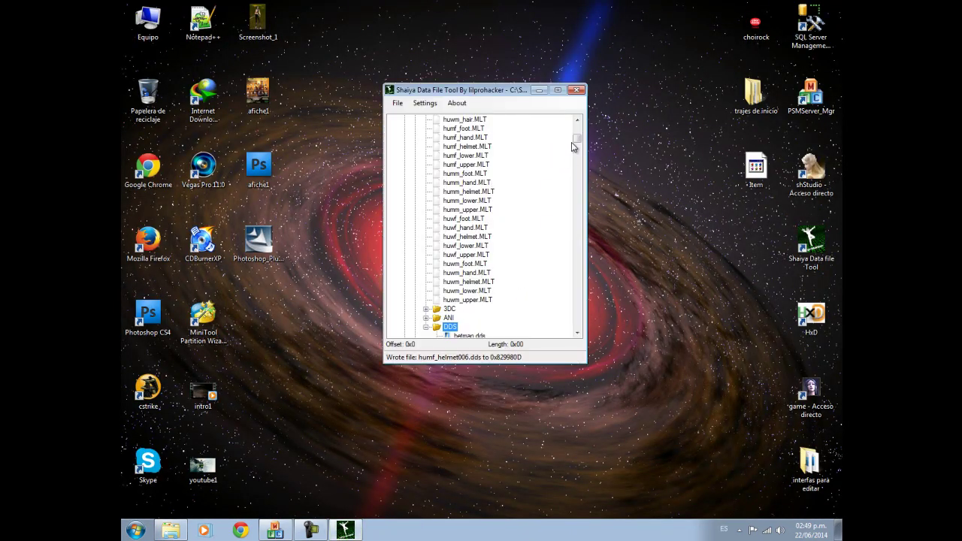
- Import the edited file over the huwf_helmet006.dds entry and dismiss the success message
{"action": "mouse_move", "coordinate": [576, 139]}
{"action": "left_mouse_down"}
{"action": "mouse_move", "coordinate": [577, 190]}
{"action": "mouse_move", "coordinate": [612, 244]}
{"action": "mouse_move", "coordinate": [649, 260]}
{"action": "mouse_move", "coordinate": [650, 279]}
{"action": "left_mouse_up"}
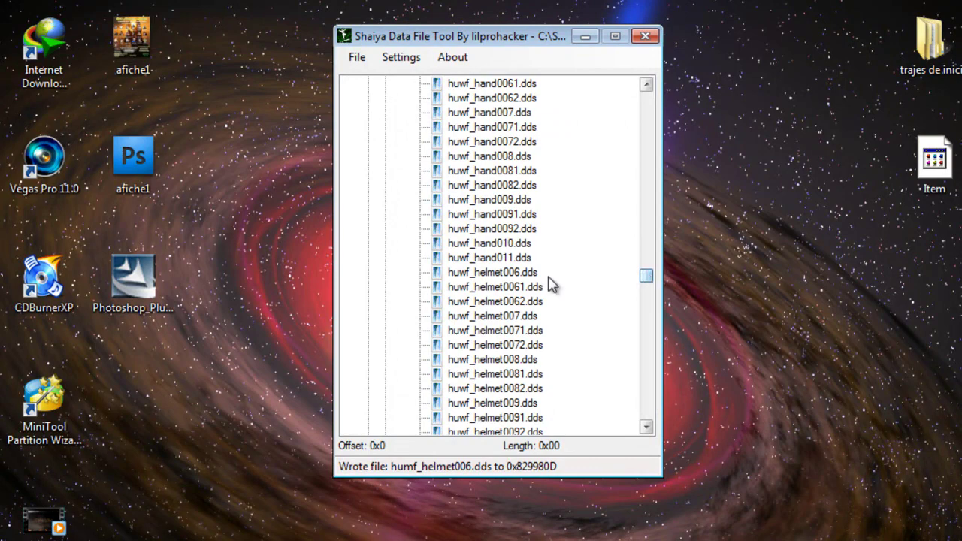
{"action": "left_click", "coordinate": [495, 277]}
{"action": "right_click", "coordinate": [490, 277]}
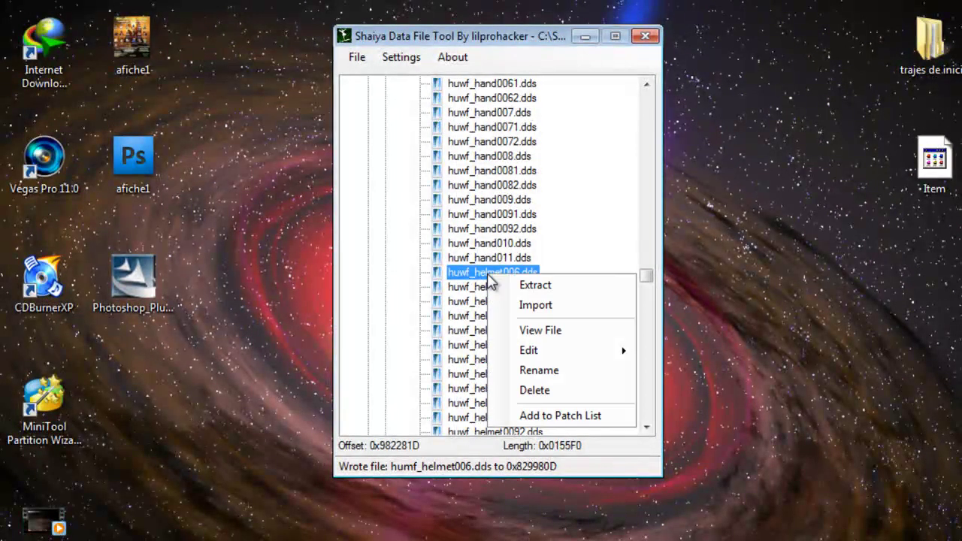
{"action": "left_click", "coordinate": [526, 305]}
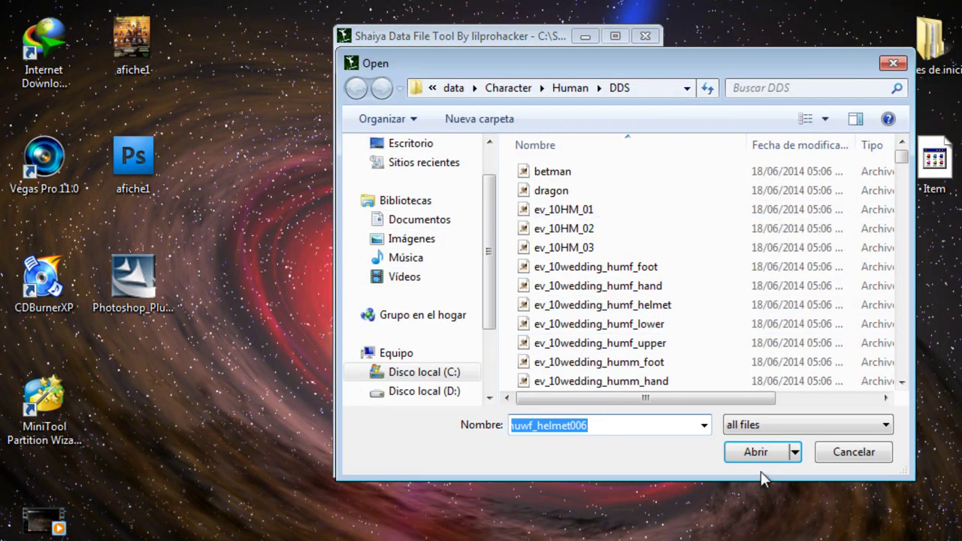
{"action": "left_click", "coordinate": [746, 451]}
{"action": "left_click", "coordinate": [556, 379]}
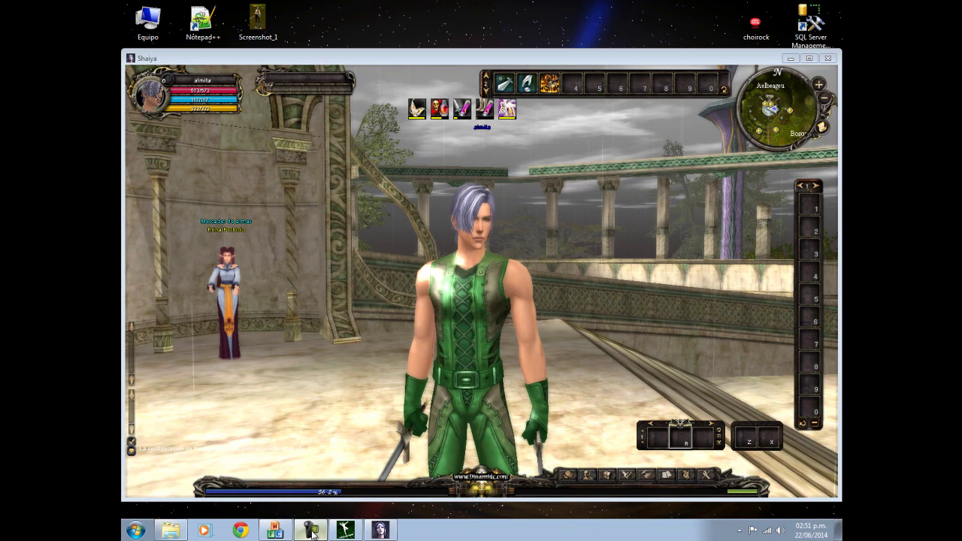
- Back in Shaiya, spawn the Pergamino Cambia Sexo scroll with getitem 100 71 and use it
{"action": "left_click", "coordinate": [312, 533]}
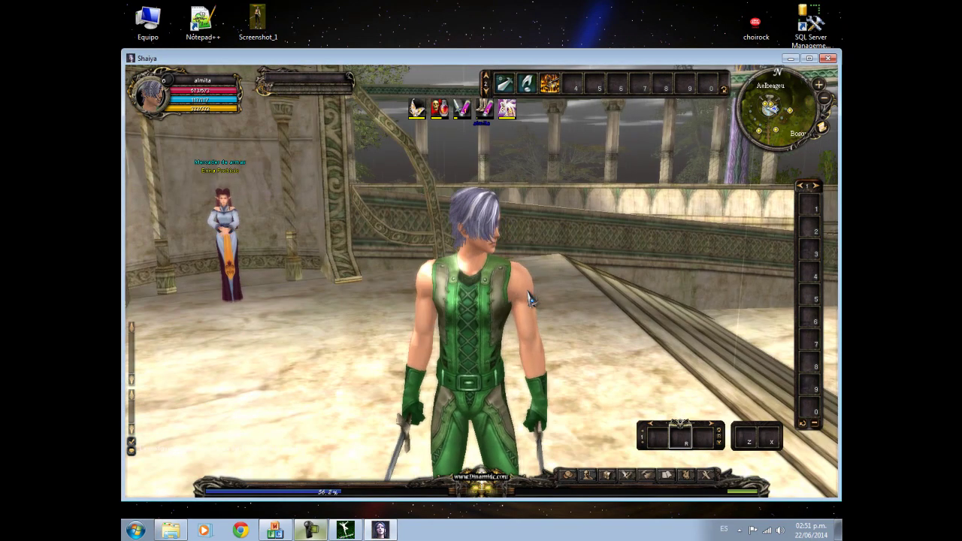
{"action": "left_click", "coordinate": [607, 476]}
{"action": "type", "text": "/"}
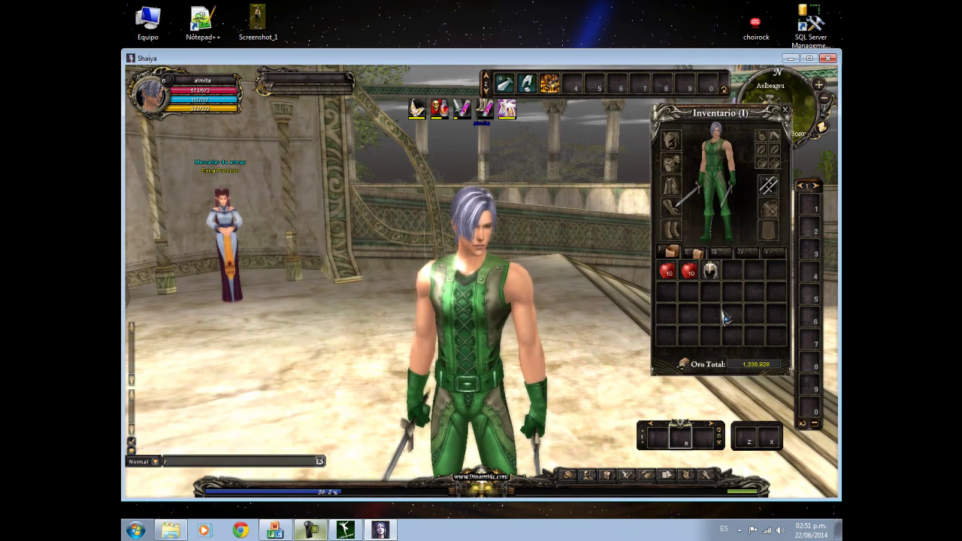
{"action": "type", "text": "getitem"}
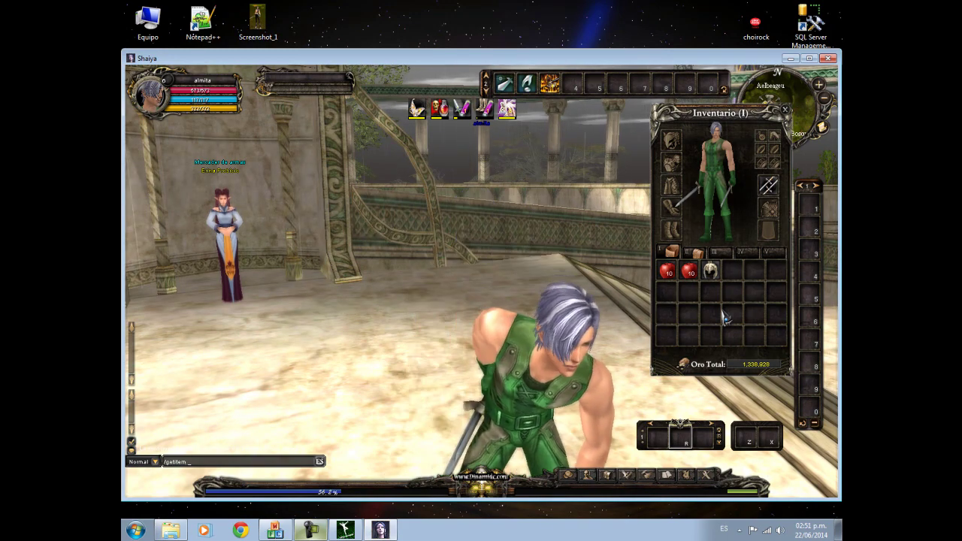
{"action": "type", "text": " 100 71"}
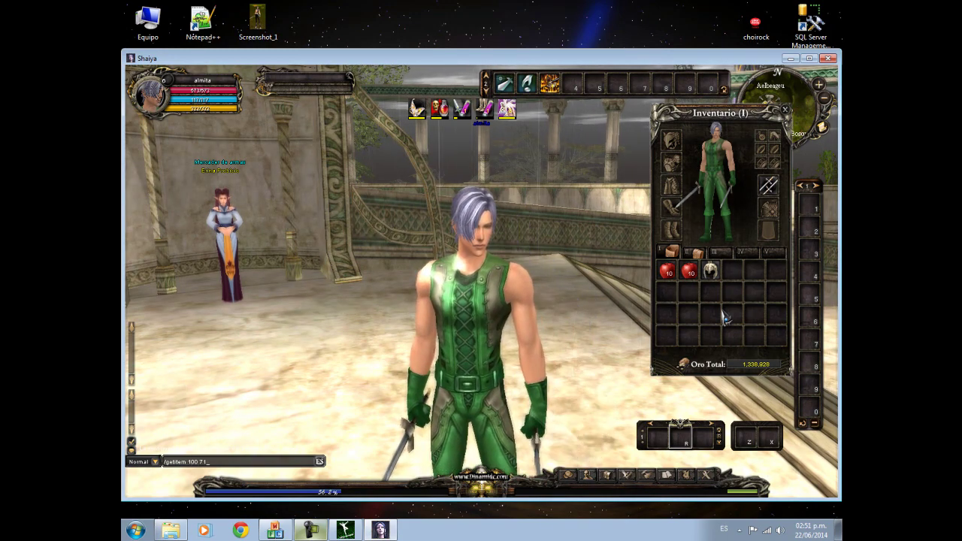
{"action": "key", "text": "Return"}
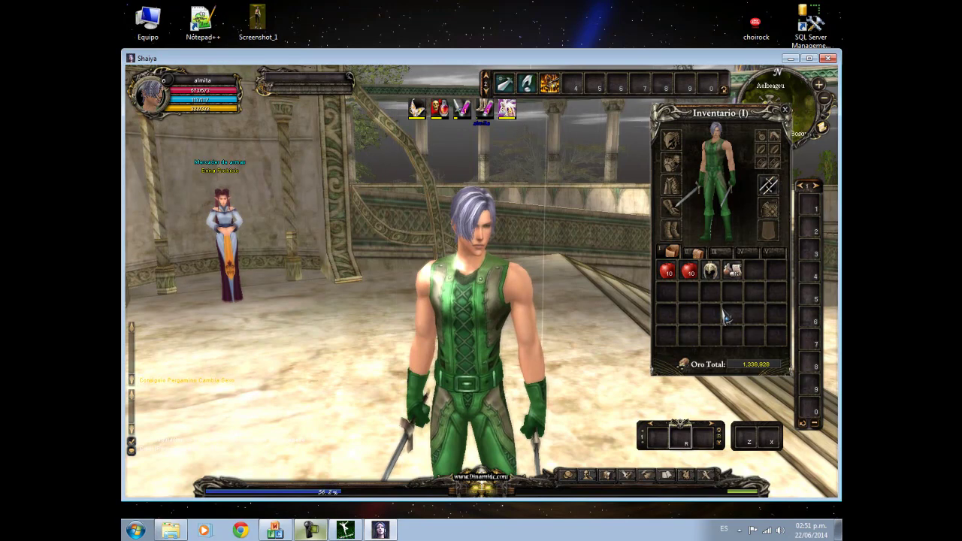
{"action": "right_click", "coordinate": [736, 269]}
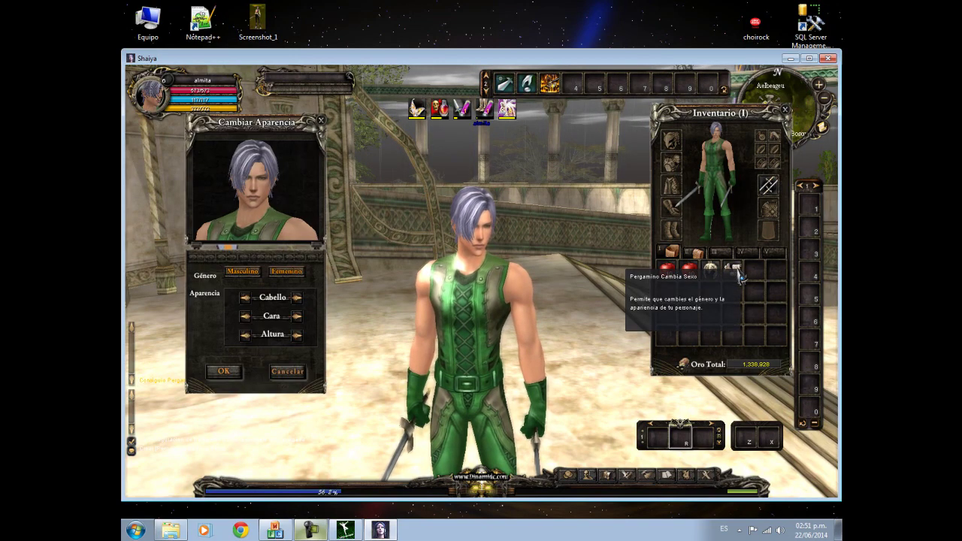
- Change the character to Femenino with a red hairstyle and confirm the appearance change
{"action": "left_click", "coordinate": [287, 271]}
{"action": "left_click", "coordinate": [297, 298]}
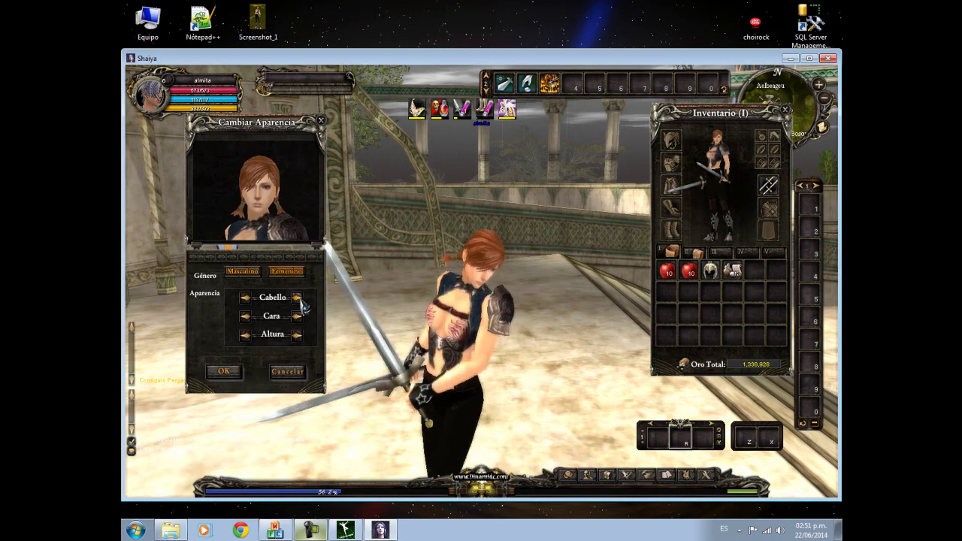
{"action": "left_click", "coordinate": [225, 371]}
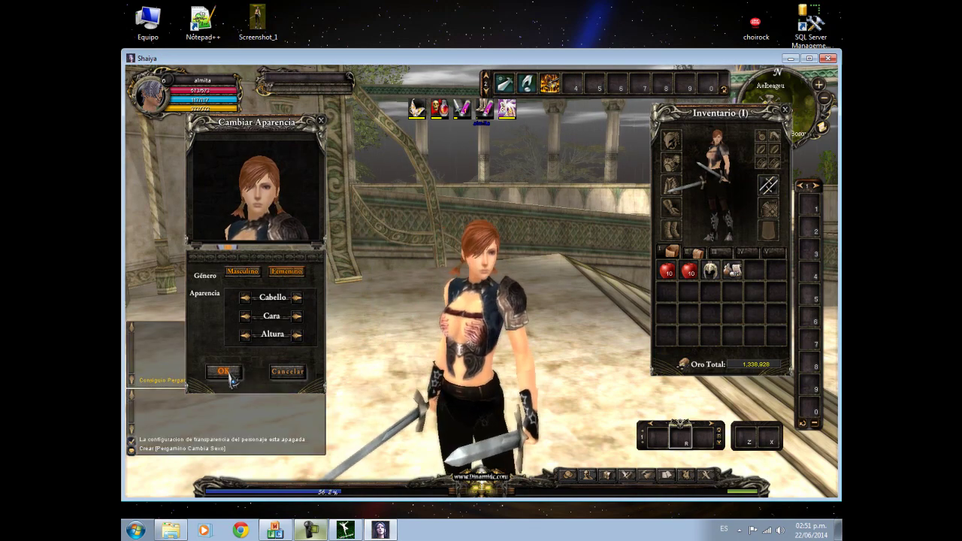
{"action": "left_click", "coordinate": [227, 373]}
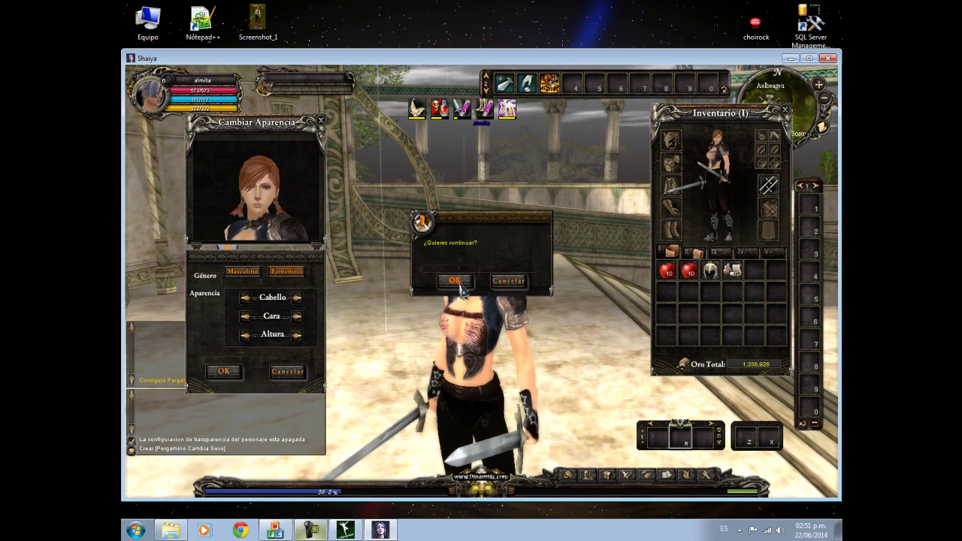
{"action": "left_click", "coordinate": [457, 281]}
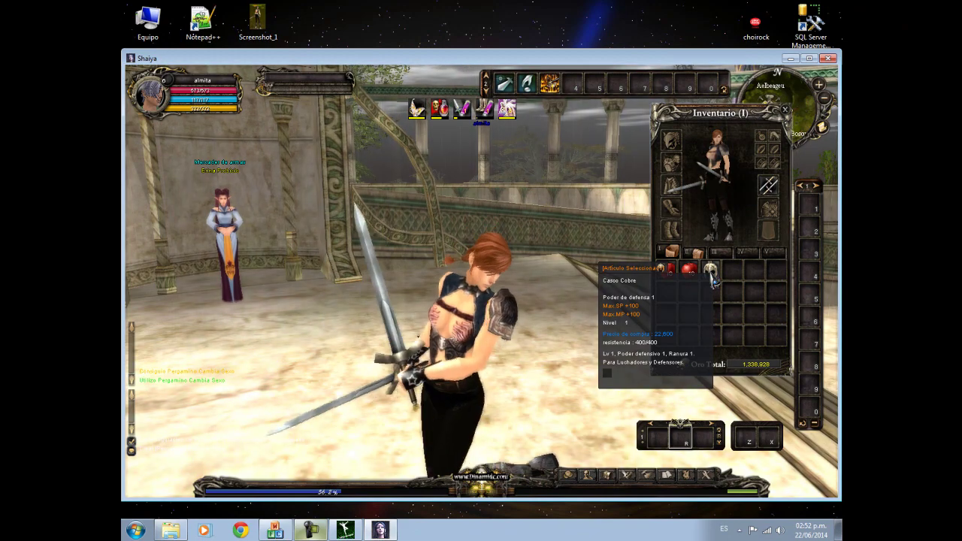
- Equip the purple helmet, turn the camera to face the character, and close the inventory
{"action": "right_click", "coordinate": [713, 277]}
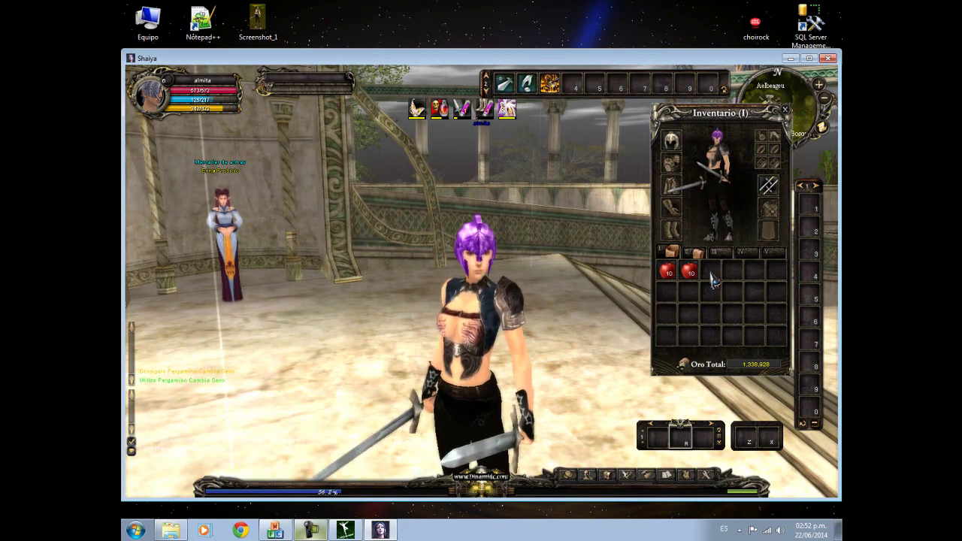
{"action": "key", "text": "d"}
{"action": "key", "text": "d"}
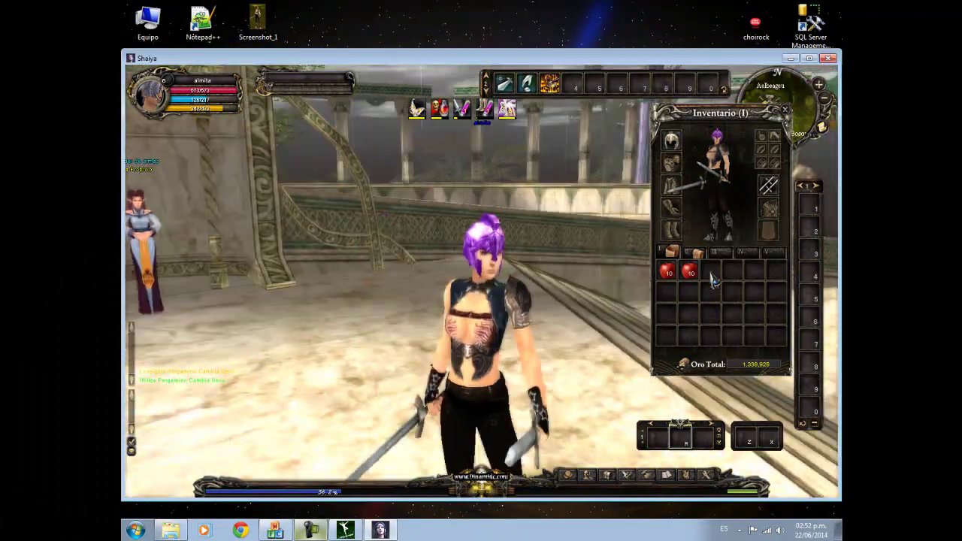
{"action": "key", "text": "d"}
{"action": "key", "text": "d"}
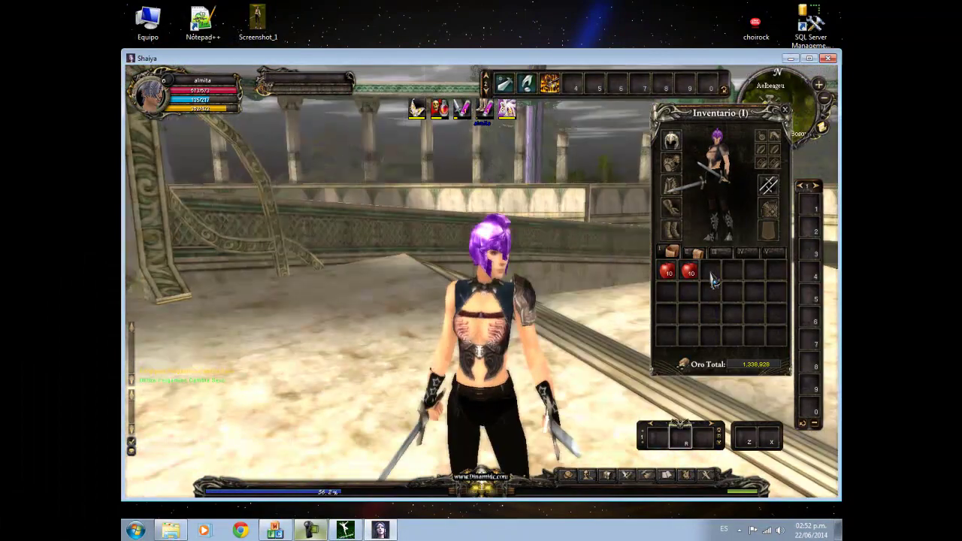
{"action": "key", "text": "d"}
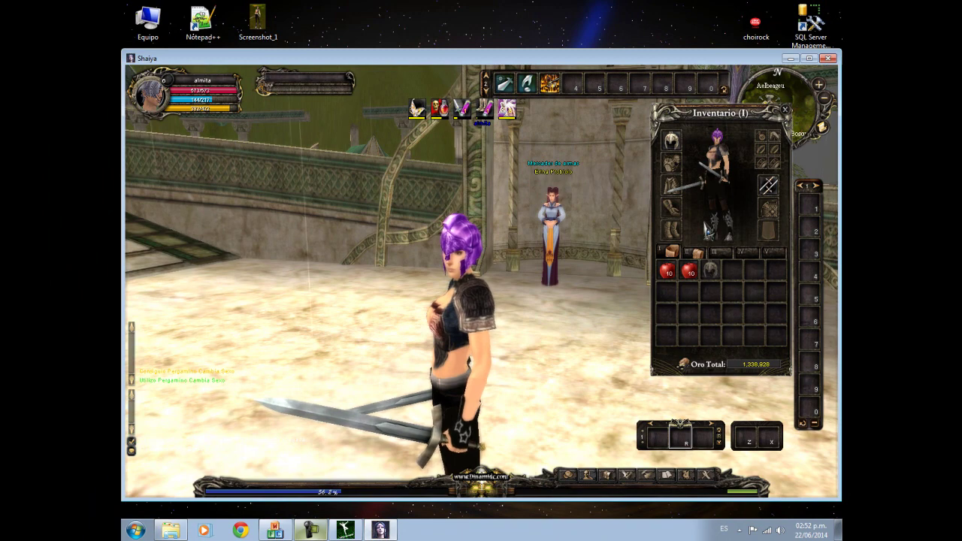
{"action": "left_click", "coordinate": [785, 110]}
- Exit the game and open Item.SData from data\Item in Shaiya Studio
{"action": "left_click", "coordinate": [827, 59]}
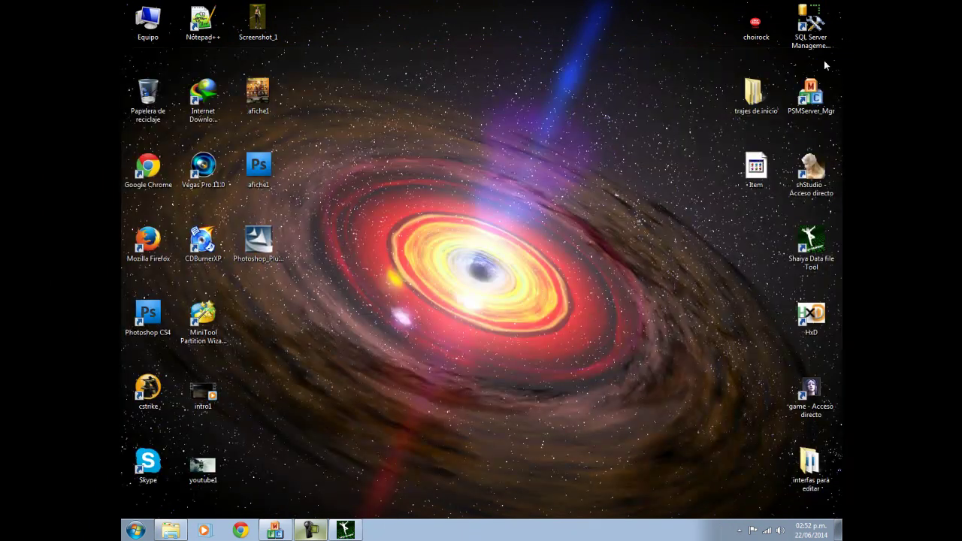
{"action": "left_click_drag", "start_coordinate": [382, 125], "coordinate": [587, 423]}
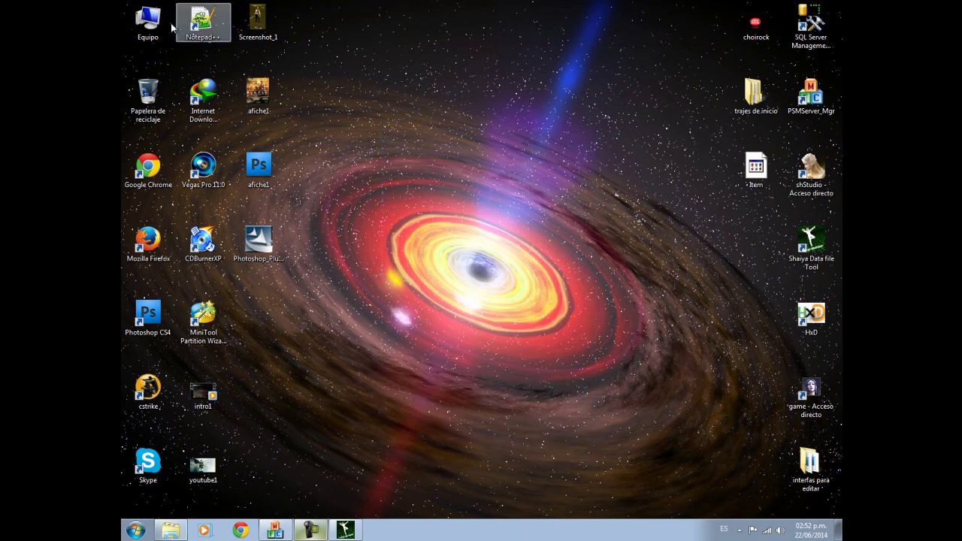
{"action": "left_click", "coordinate": [171, 530]}
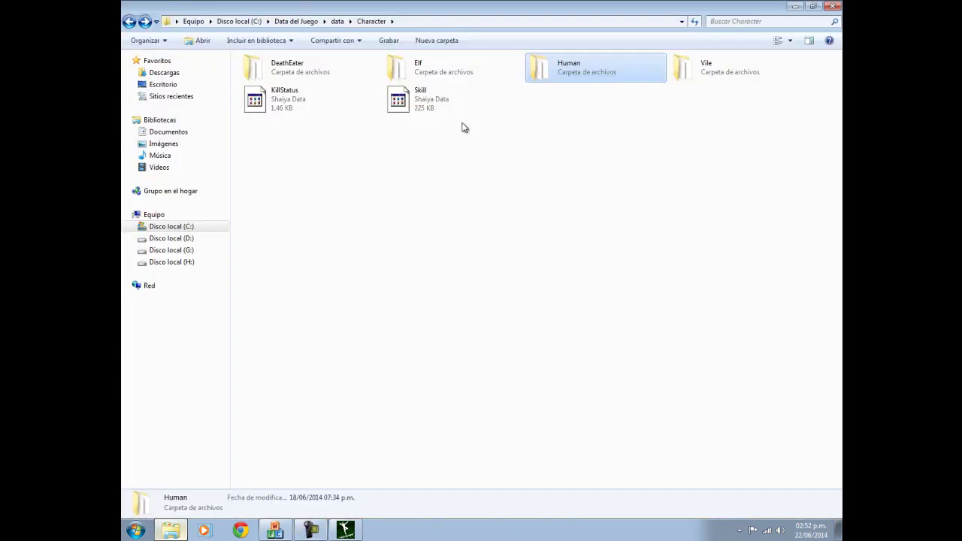
{"action": "left_click", "coordinate": [130, 21]}
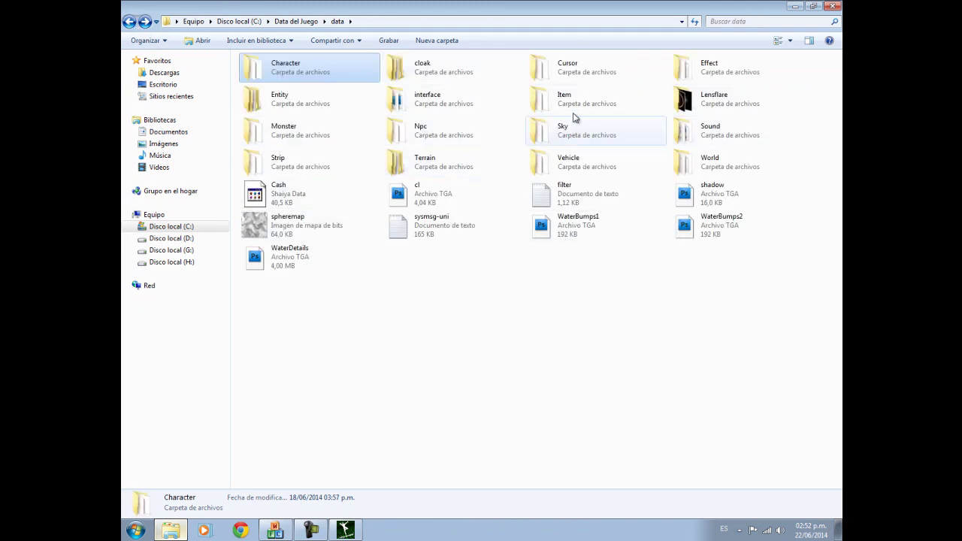
{"action": "double_click", "coordinate": [575, 102]}
{"action": "left_click", "coordinate": [271, 299]}
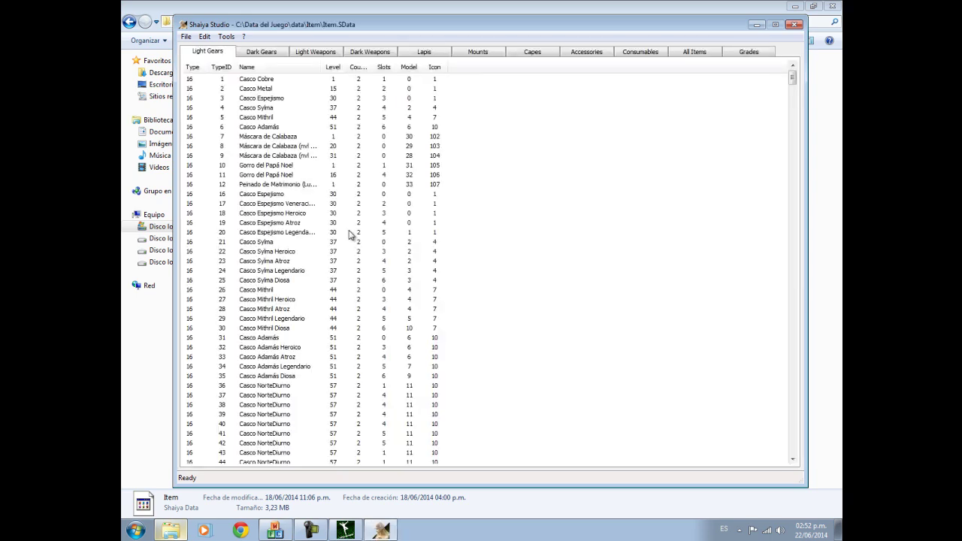
- Inspect Casco Cobre's icon and Model options without changes, then close Shaiya Studio
{"action": "left_click", "coordinate": [269, 81]}
{"action": "double_click", "coordinate": [265, 79]}
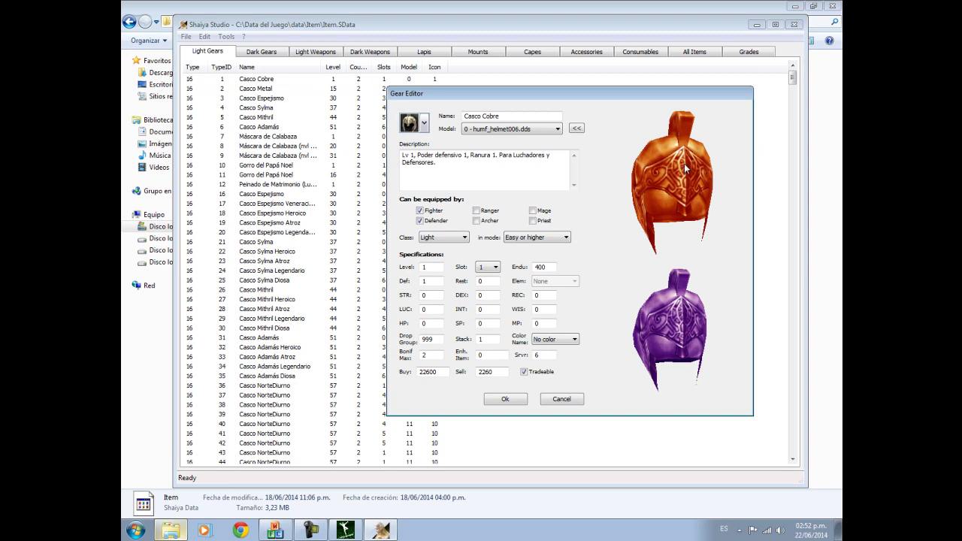
{"action": "left_click", "coordinate": [424, 124]}
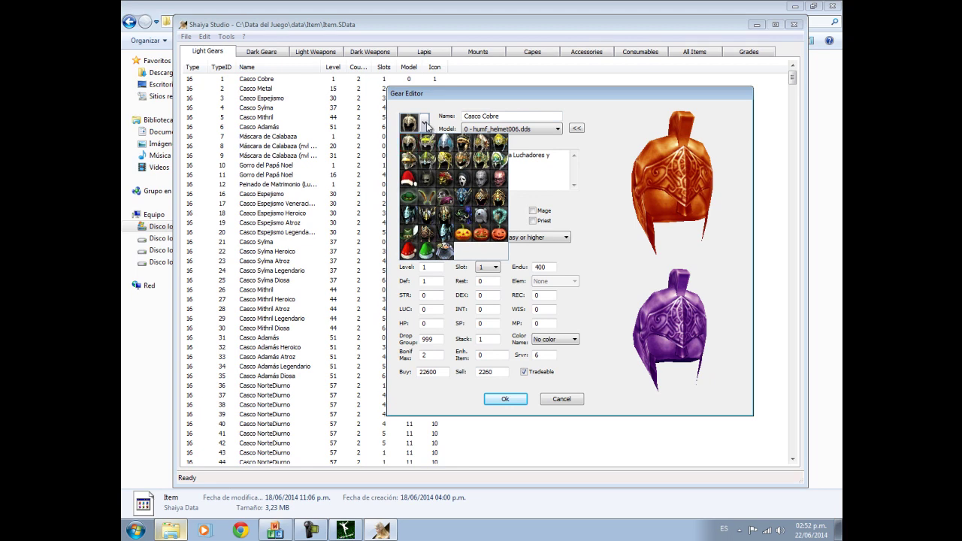
{"action": "left_click", "coordinate": [425, 125]}
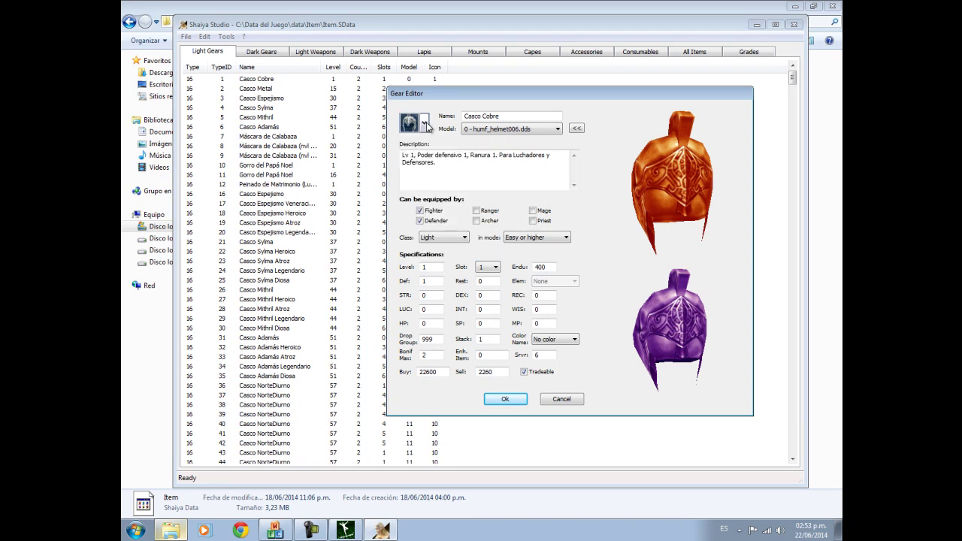
{"action": "left_click", "coordinate": [547, 132]}
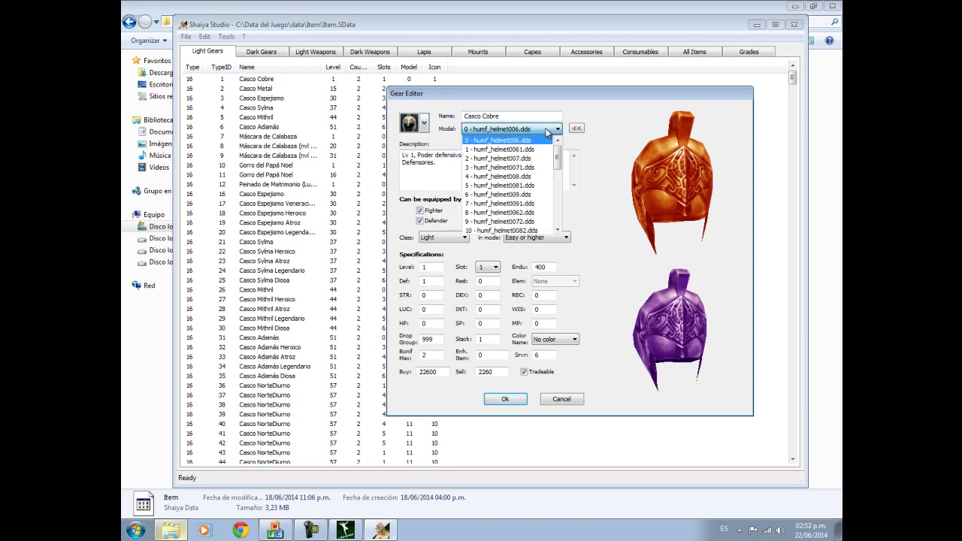
{"action": "left_click", "coordinate": [562, 399]}
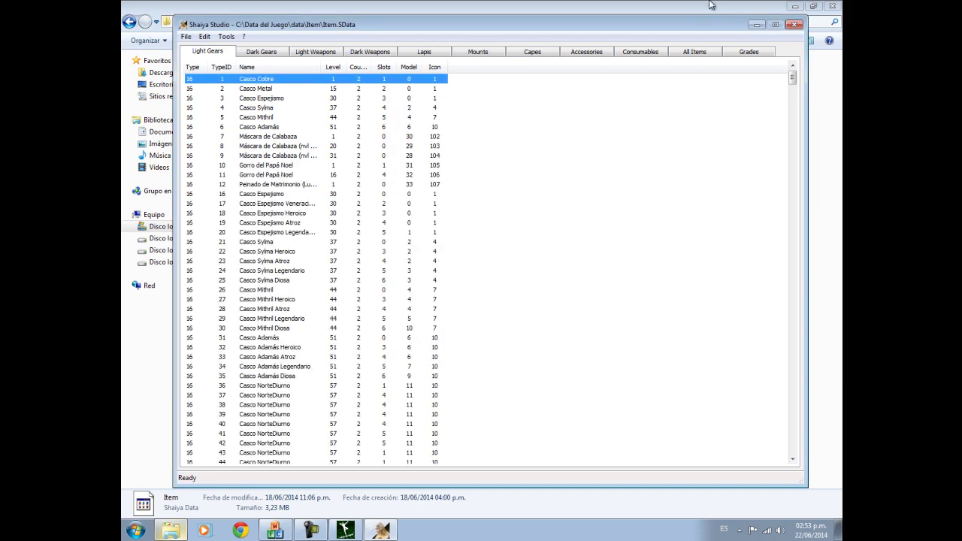
{"action": "left_click", "coordinate": [795, 24]}
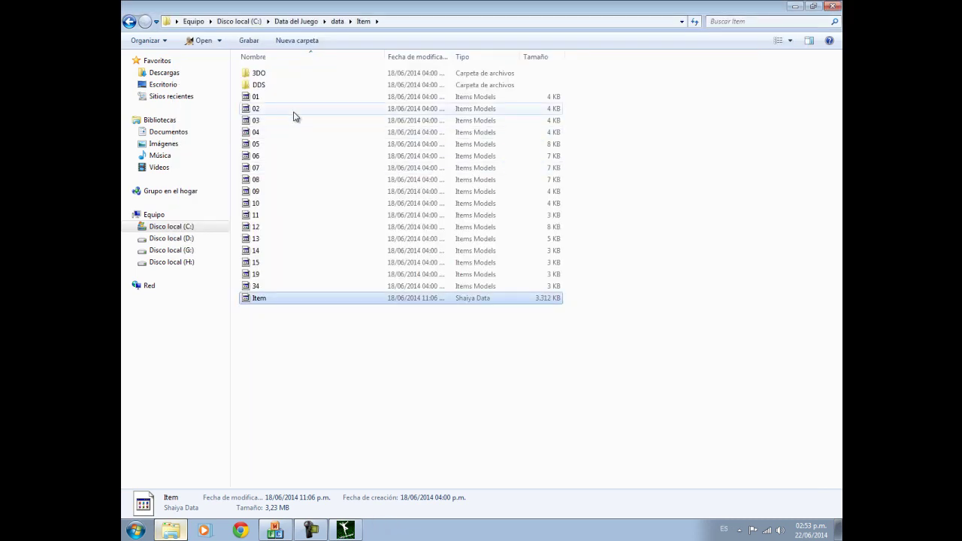
- Navigate from the data folder into the interface folder
{"action": "left_click", "coordinate": [130, 22]}
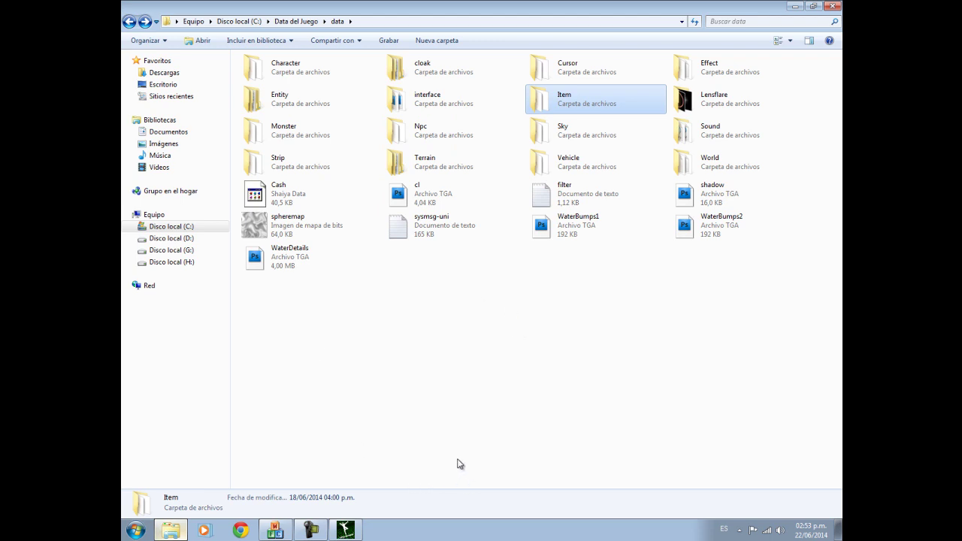
{"action": "double_click", "coordinate": [410, 109]}
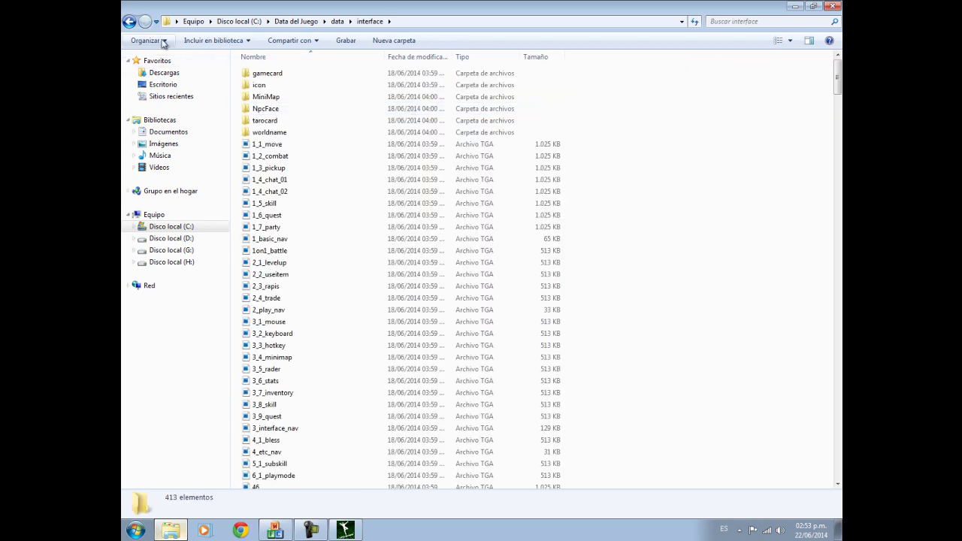
{"action": "left_click", "coordinate": [130, 21]}
{"action": "double_click", "coordinate": [418, 102]}
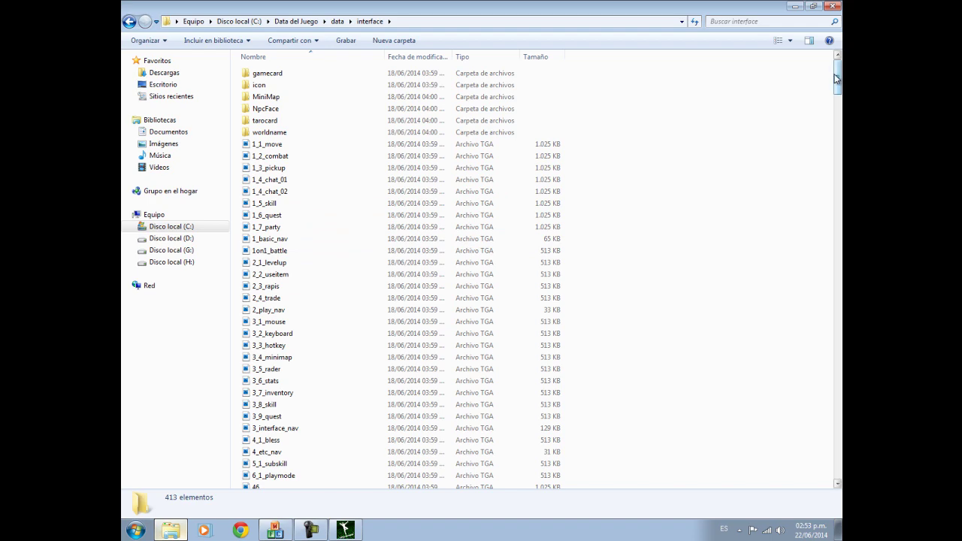
{"action": "scroll", "coordinate": [710, 92], "scroll_direction": "down", "scroll_amount": 1}
{"action": "scroll", "coordinate": [721, 75], "scroll_direction": "down", "scroll_amount": 20}
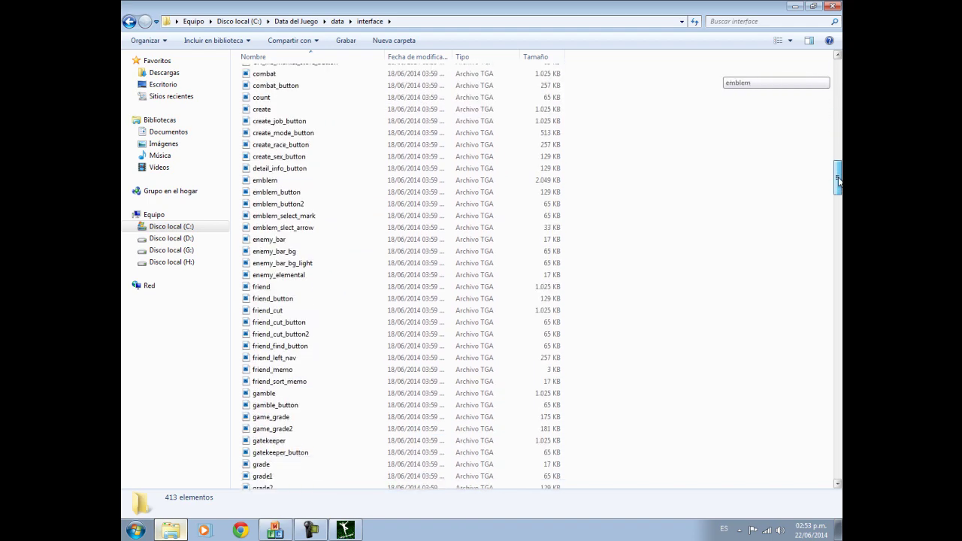
- Show the interface files as Large Icons and scroll down to the loading images
{"action": "left_click", "coordinate": [779, 40]}
{"action": "left_click", "coordinate": [779, 40]}
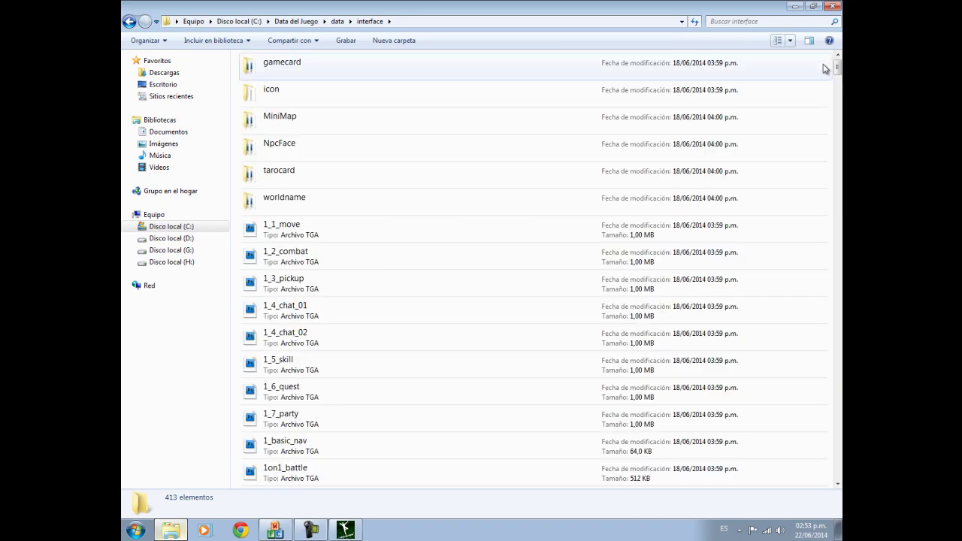
{"action": "left_click", "coordinate": [779, 40]}
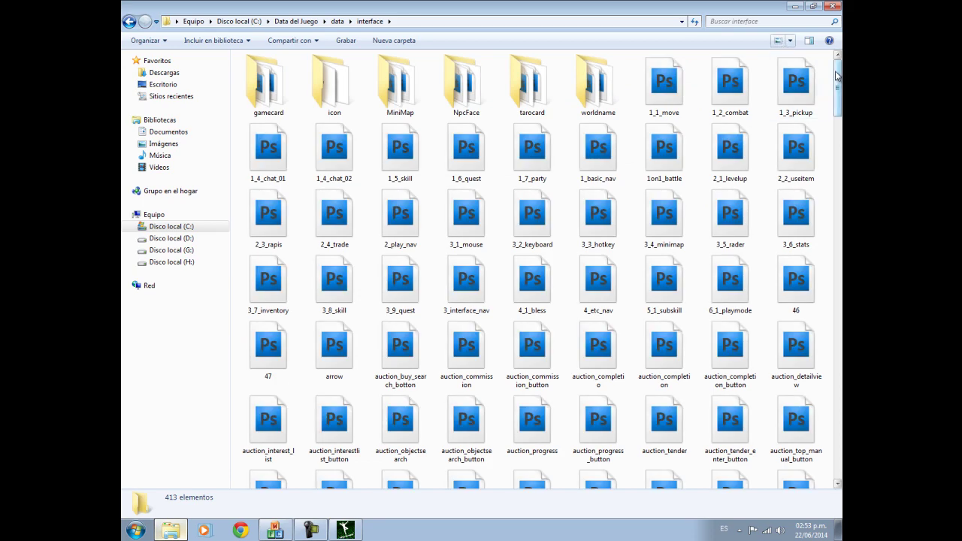
{"action": "scroll", "coordinate": [819, 69], "scroll_direction": "down", "scroll_amount": 20}
{"action": "scroll", "coordinate": [819, 69], "scroll_direction": "down", "scroll_amount": 2}
{"action": "scroll", "coordinate": [819, 69], "scroll_direction": "down", "scroll_amount": 2}
{"action": "scroll", "coordinate": [726, 60], "scroll_direction": "down", "scroll_amount": 3}
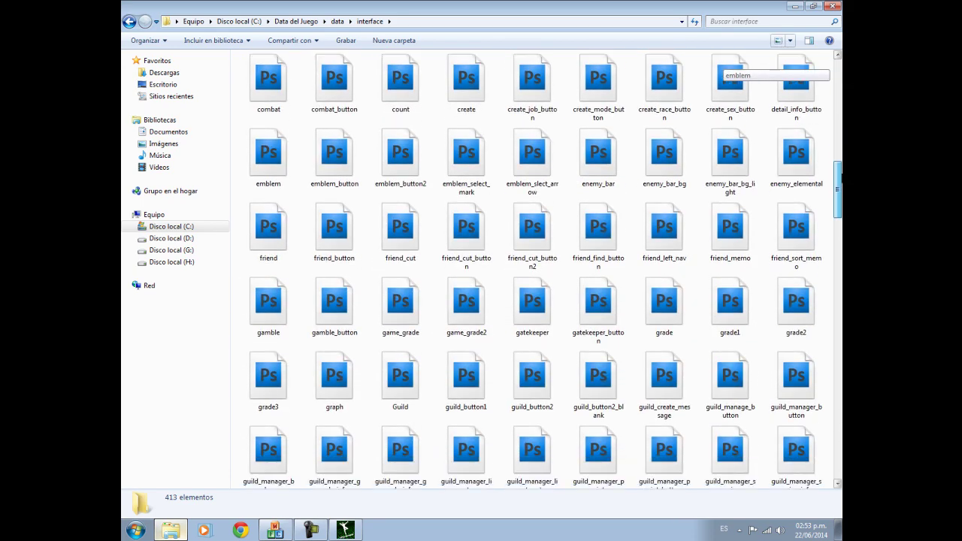
{"action": "scroll", "coordinate": [725, 60], "scroll_direction": "down", "scroll_amount": 3}
{"action": "scroll", "coordinate": [726, 60], "scroll_direction": "down", "scroll_amount": 3}
{"action": "scroll", "coordinate": [725, 60], "scroll_direction": "down", "scroll_amount": 3}
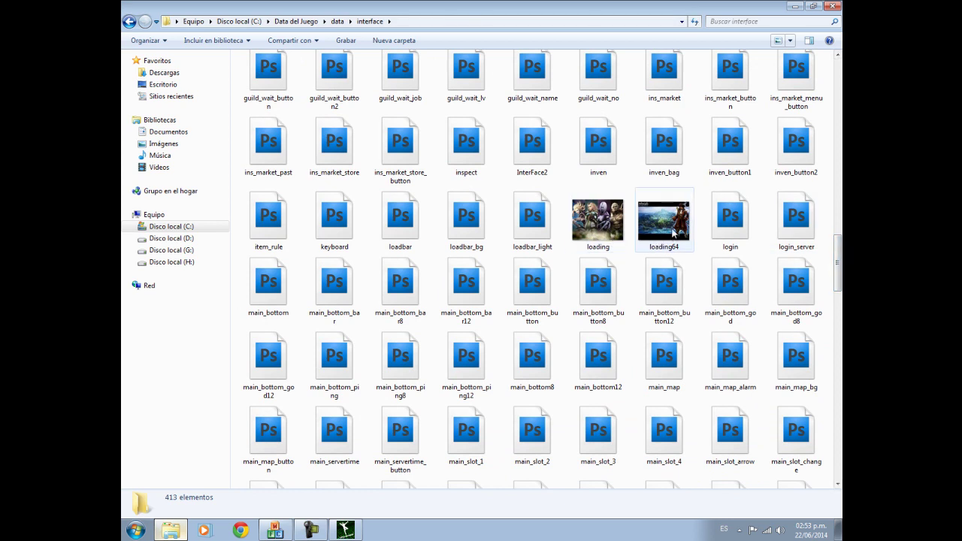
{"action": "double_click", "coordinate": [661, 231]}
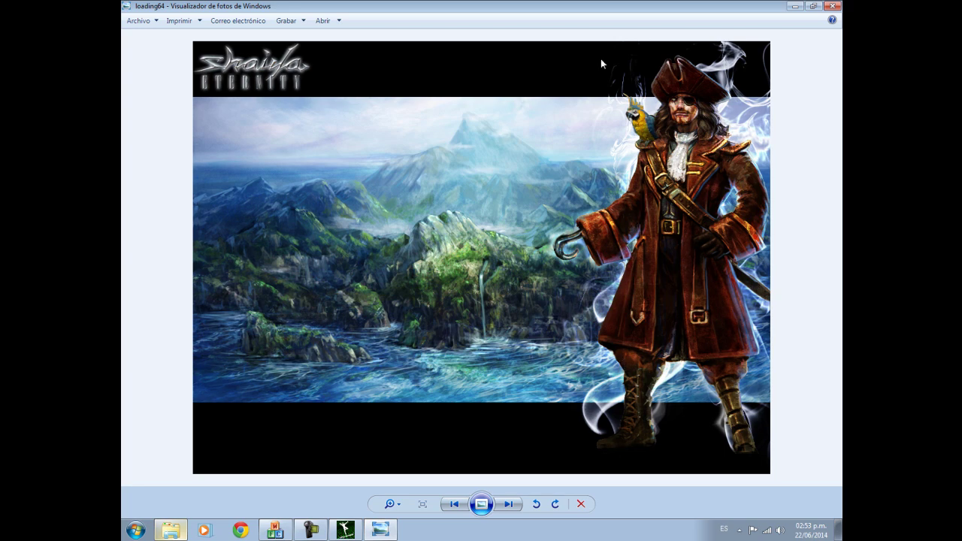
{"action": "left_click", "coordinate": [833, 7]}
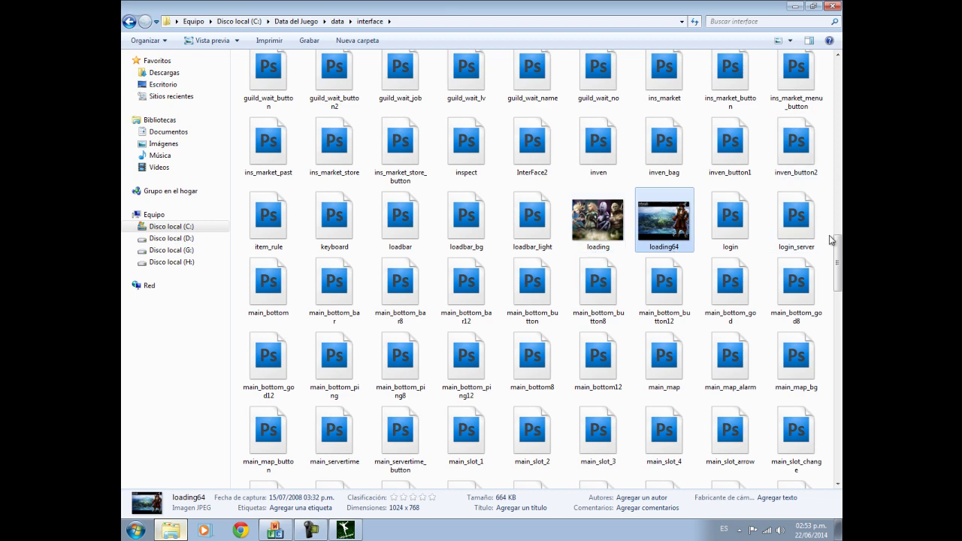
- Select the nine images random_loading01 through random_loading09 in the interface folder
{"action": "mouse_move", "coordinate": [839, 245]}
{"action": "left_mouse_down"}
{"action": "mouse_move", "coordinate": [839, 374]}
{"action": "mouse_move", "coordinate": [839, 364]}
{"action": "left_mouse_up"}
{"action": "left_click", "coordinate": [599, 197]}
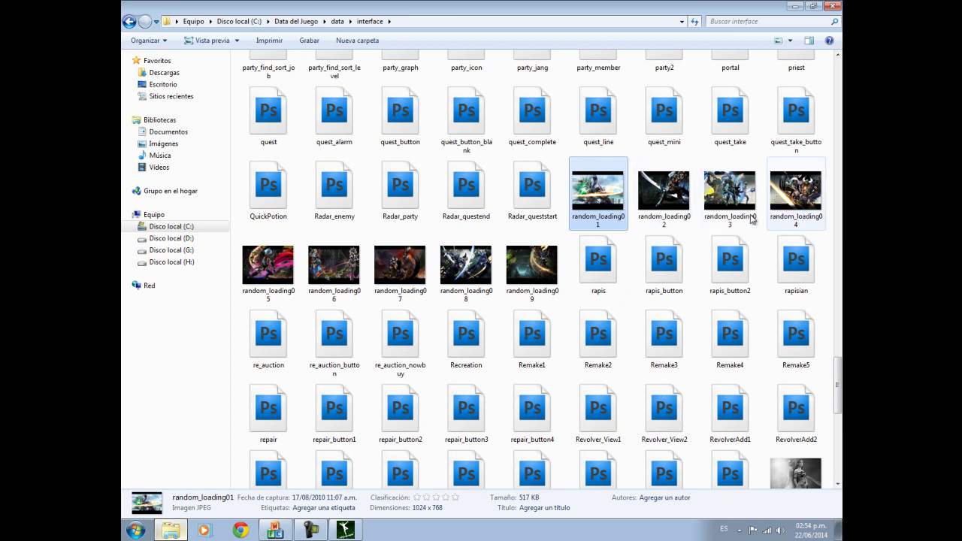
{"action": "left_click", "coordinate": [544, 273], "text": "shift"}
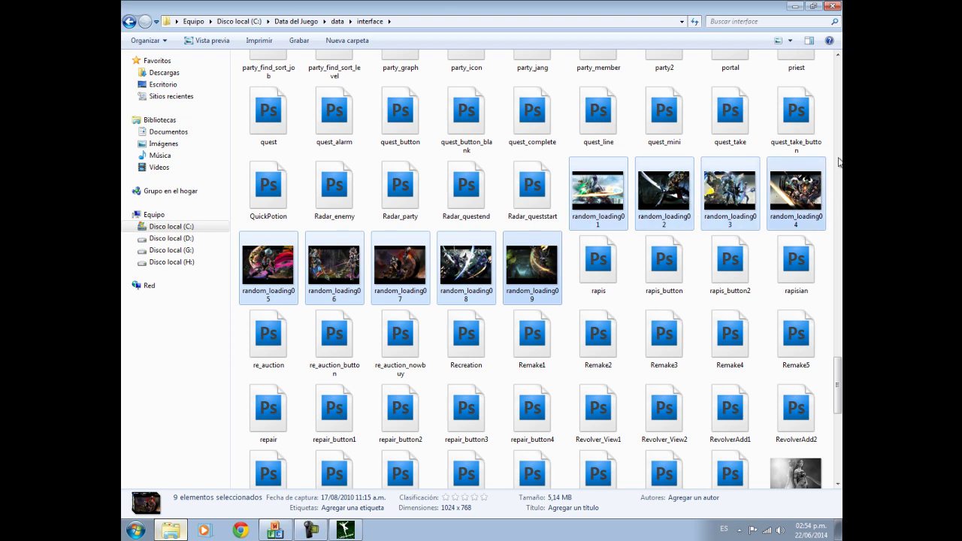
{"action": "mouse_move", "coordinate": [839, 369]}
{"action": "left_mouse_down"}
{"action": "mouse_move", "coordinate": [838, 439]}
{"action": "mouse_move", "coordinate": [837, 239]}
{"action": "left_mouse_up"}
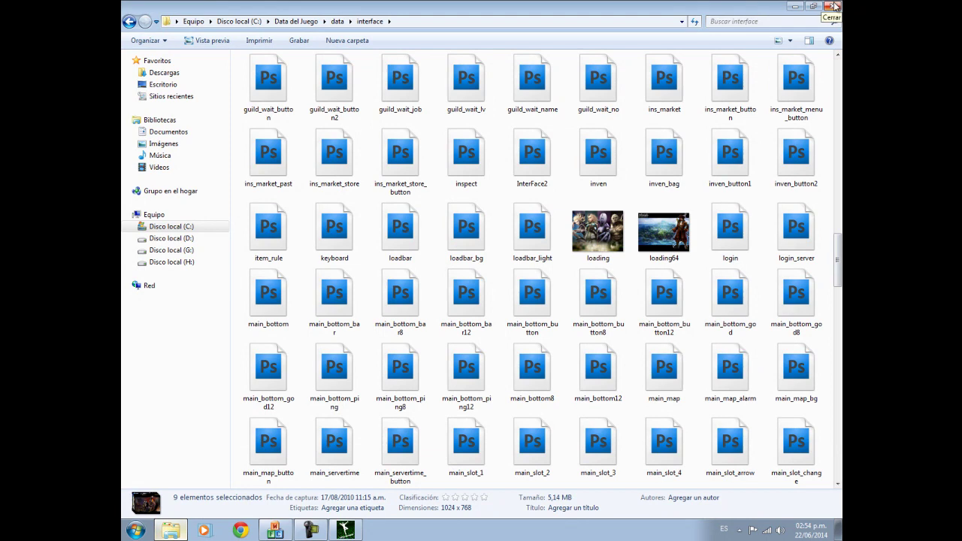
- Go up to Data del Juego and close the Explorer window
{"action": "left_click", "coordinate": [295, 21]}
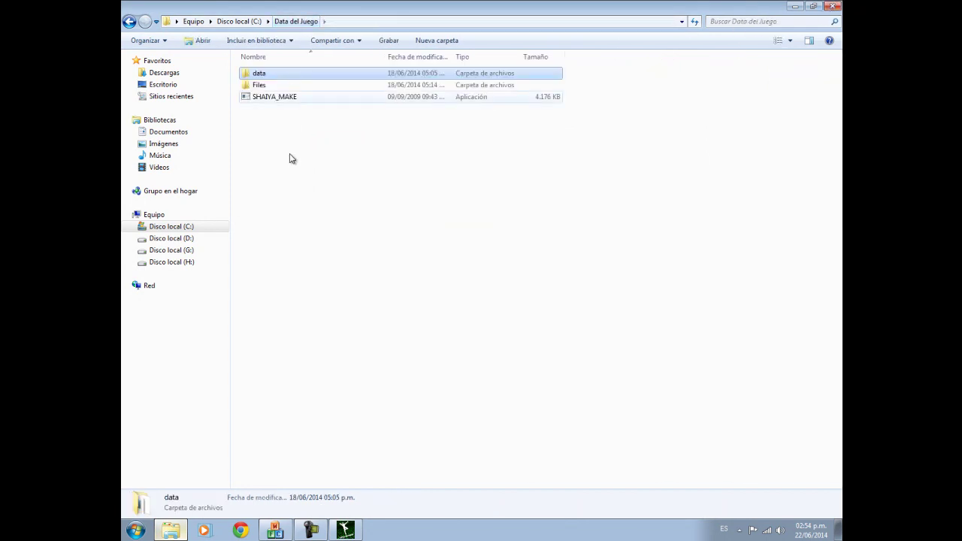
{"action": "left_click", "coordinate": [833, 6]}
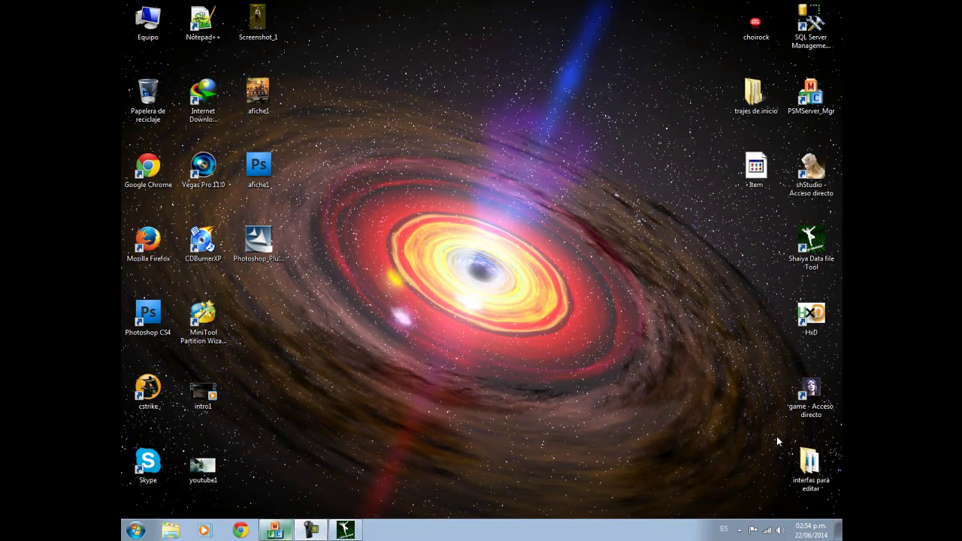
{"action": "mouse_move", "coordinate": [332, 120]}
{"action": "left_mouse_down"}
{"action": "mouse_move", "coordinate": [672, 423]}
{"action": "mouse_move", "coordinate": [380, 163]}
{"action": "left_mouse_up"}
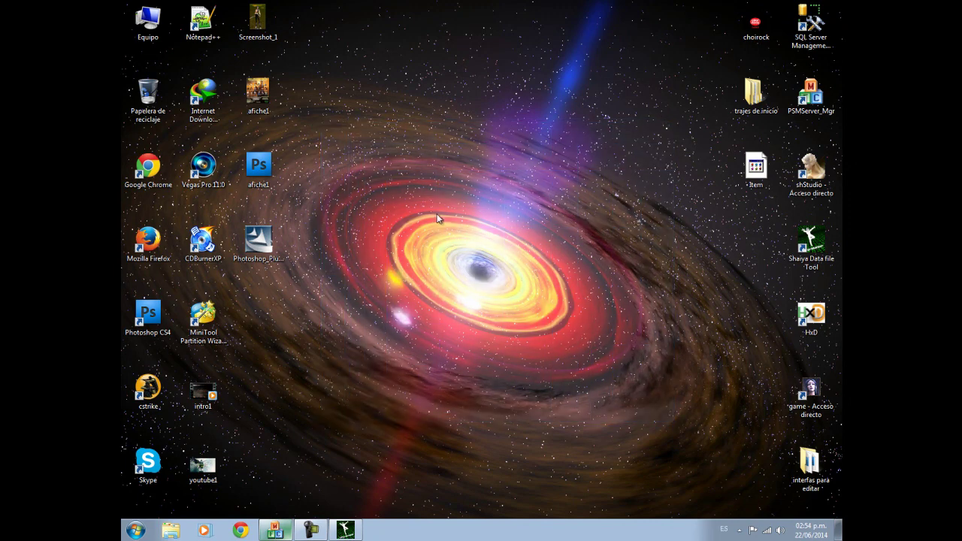
- Refresh the desktop with Actualizar and drag selection boxes over the icons
{"action": "right_click", "coordinate": [437, 218]}
{"action": "left_click", "coordinate": [462, 248]}
{"action": "mouse_move", "coordinate": [333, 155]}
{"action": "left_mouse_down"}
{"action": "mouse_move", "coordinate": [622, 381]}
{"action": "mouse_move", "coordinate": [333, 135]}
{"action": "mouse_move", "coordinate": [633, 384]}
{"action": "left_mouse_up"}
{"action": "mouse_move", "coordinate": [338, 160]}
{"action": "left_mouse_down"}
{"action": "mouse_move", "coordinate": [652, 385]}
{"action": "mouse_move", "coordinate": [338, 183]}
{"action": "mouse_move", "coordinate": [318, 151]}
{"action": "mouse_move", "coordinate": [679, 419]}
{"action": "mouse_move", "coordinate": [317, 134]}
{"action": "mouse_move", "coordinate": [301, 109]}
{"action": "left_mouse_up"}
{"action": "left_click_drag", "start_coordinate": [295, 125], "coordinate": [695, 437]}
{"action": "left_click_drag", "start_coordinate": [324, 215], "coordinate": [576, 332]}
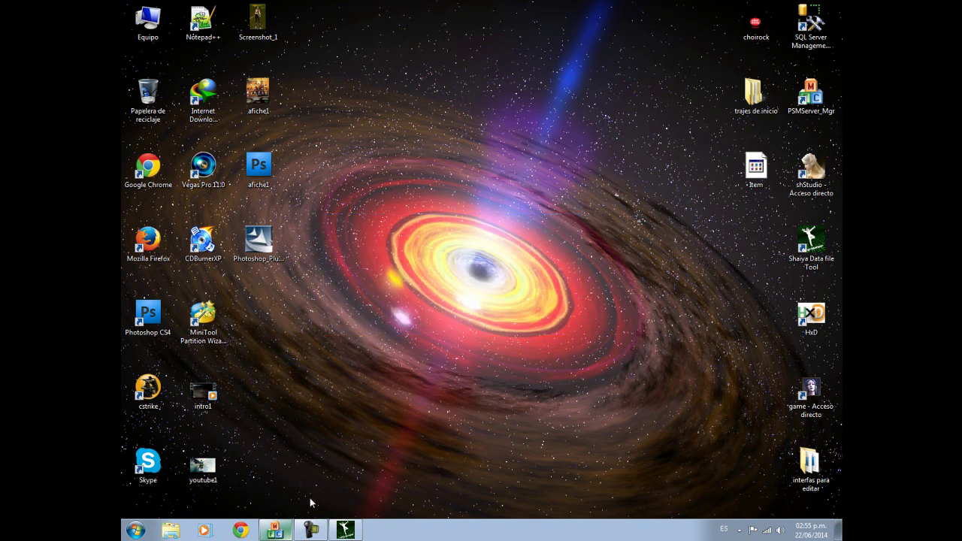